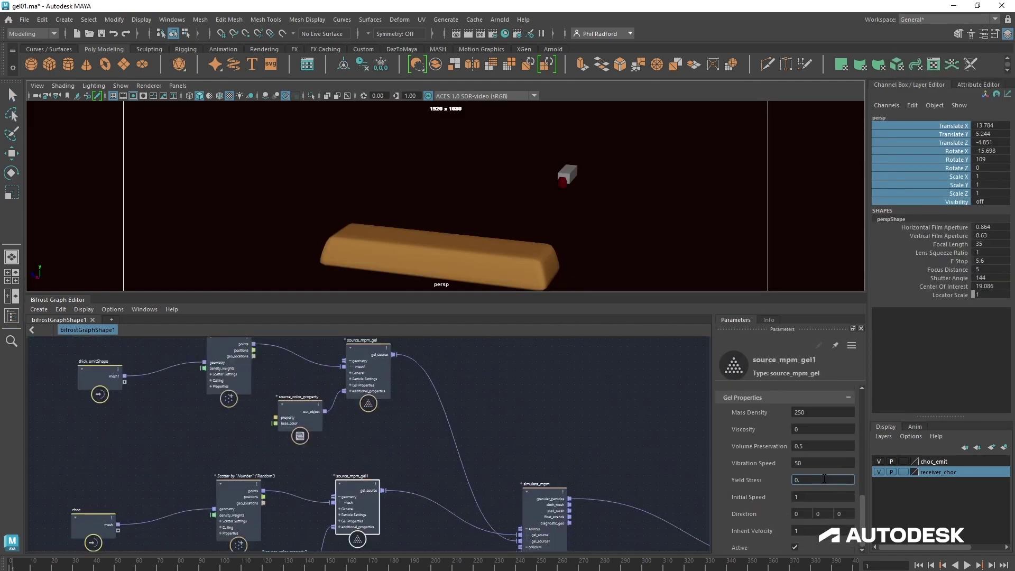
Play the gel simulation, and set the source_mpm_gel node's Distribution Mode to Surface.
left_click(968, 566)
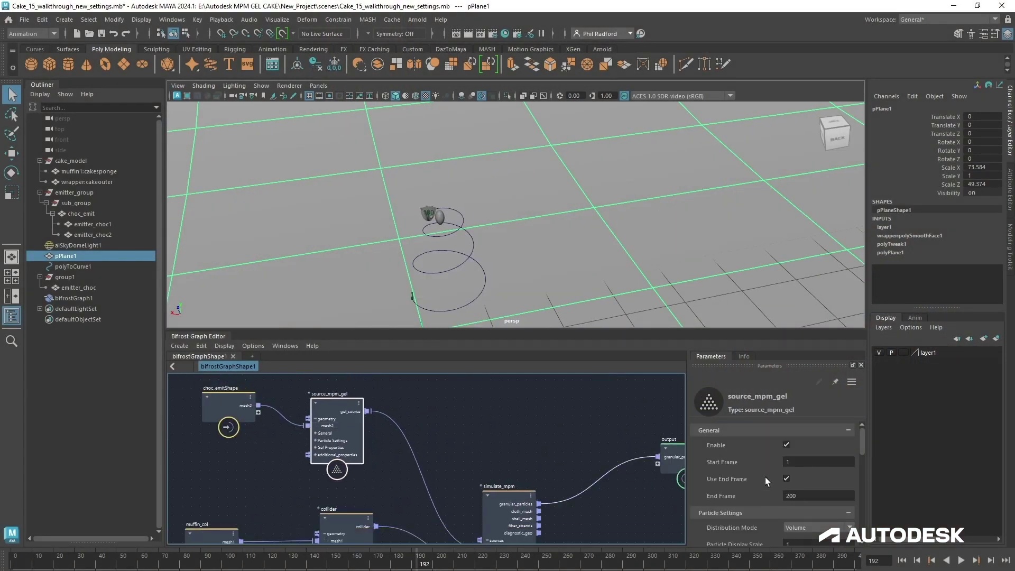
scroll(765, 477, "down", 2)
left_click(799, 466)
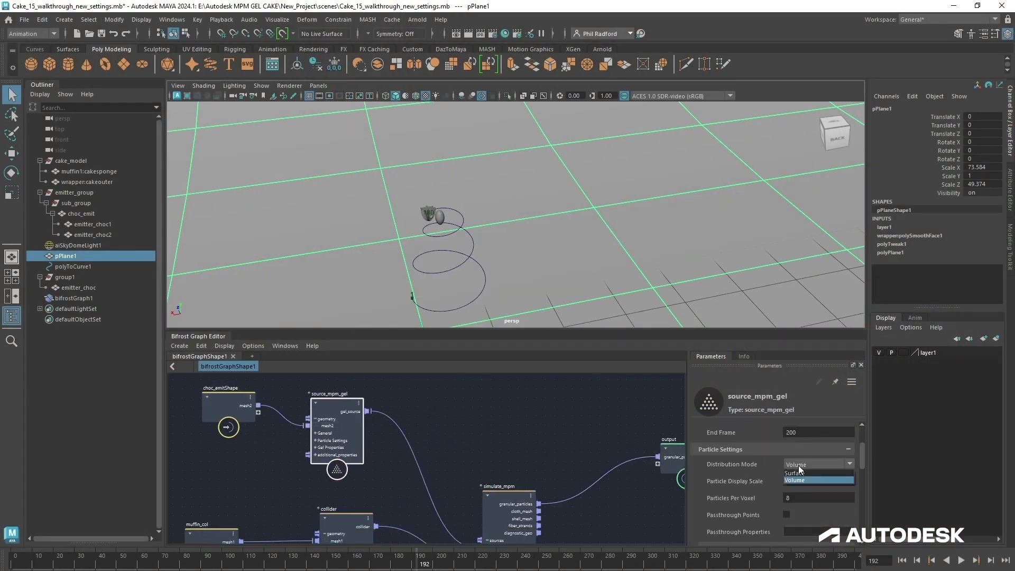
left_click(794, 472)
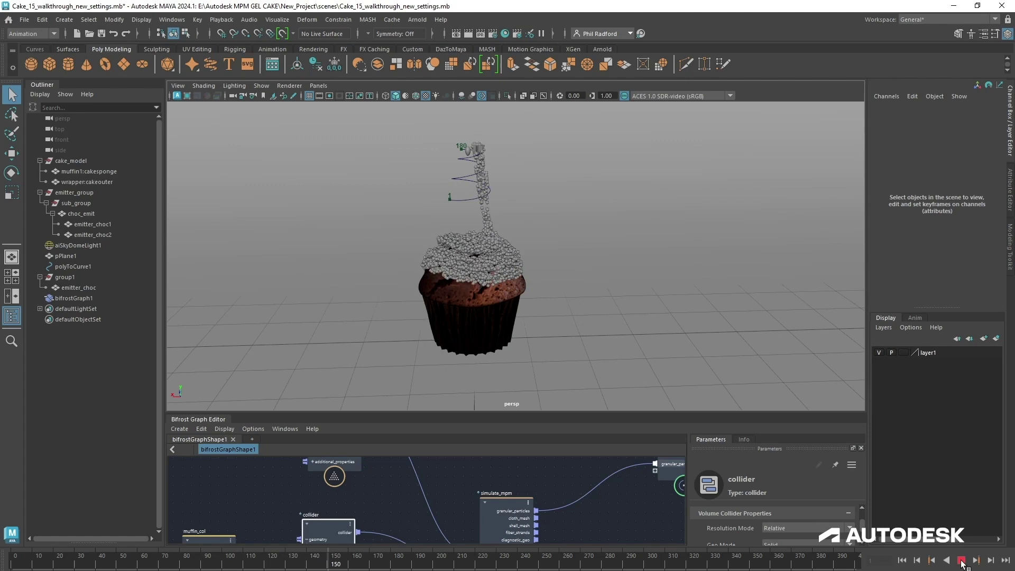
Stop the frosting simulation's playback and add a Particle_Property_Reference node beside simulate_mpm in the Bifrost graph.
left_click(961, 559)
left_click_drag(465, 254, 550, 410, "alt")
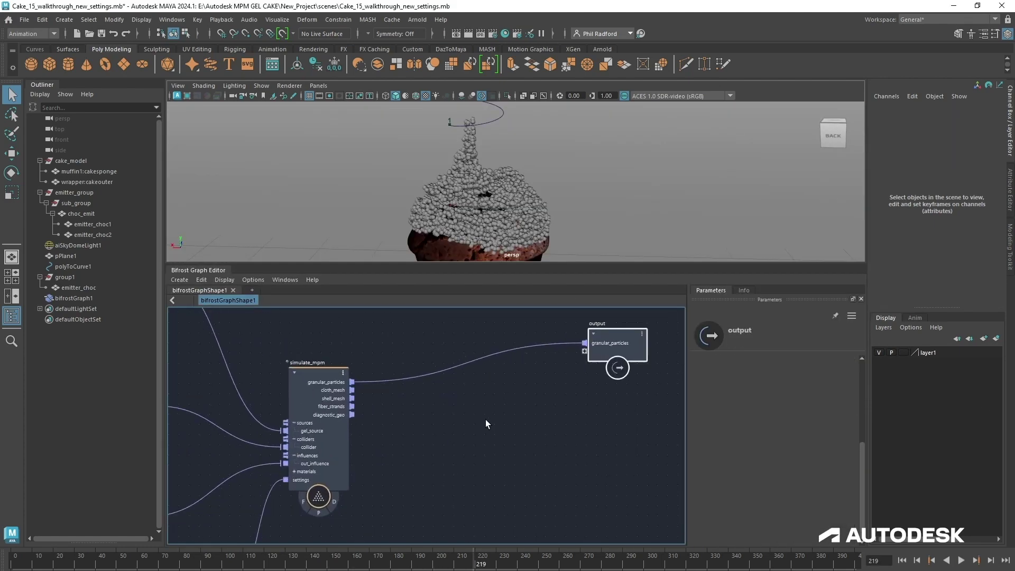
key("Tab")
type("particle")
left_click(446, 430)
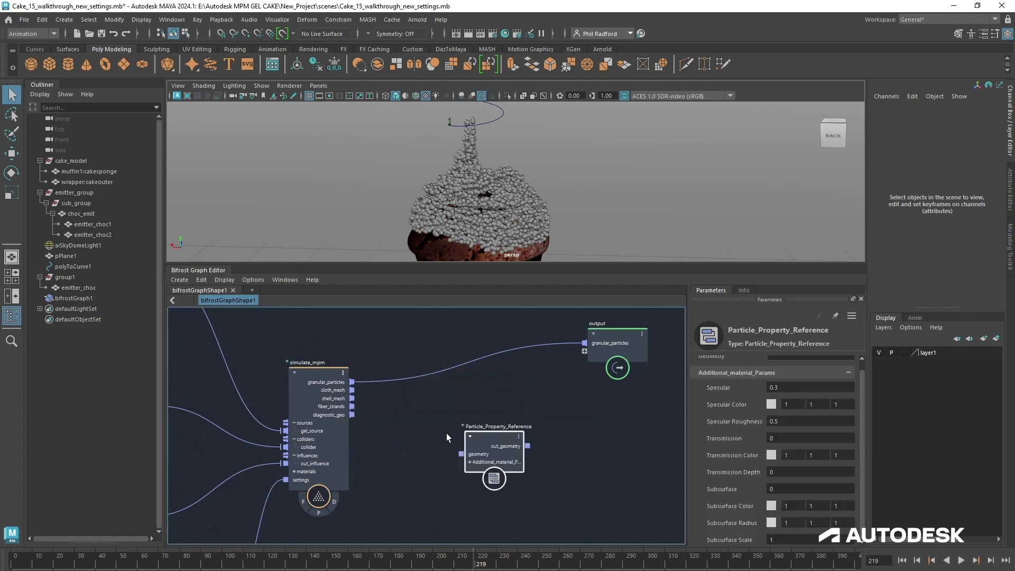
Open the Particle_Property_Reference compound, spread out its nodes to examine how they are wired, and return to the parent graph.
left_click_drag(489, 439, 487, 410)
double_click(487, 411)
scroll(452, 426, "up", 3)
middle_click_drag(451, 426, 440, 457, "alt")
left_click_drag(251, 371, 215, 371)
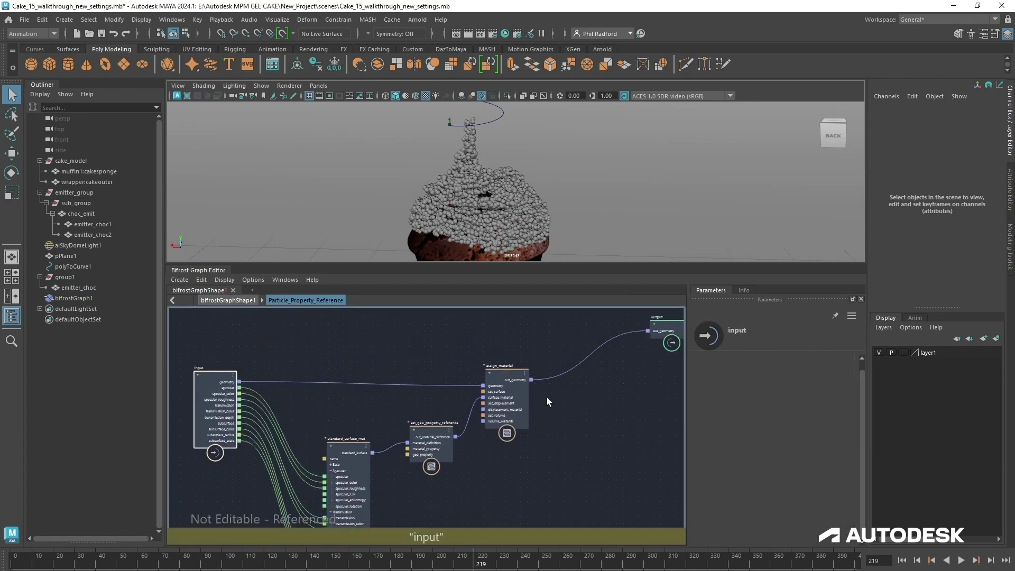
left_click_drag(507, 372, 541, 334)
left_click_drag(429, 426, 449, 401)
left_click_drag(347, 444, 365, 438)
left_click_drag(449, 404, 449, 398)
left_click(172, 301)
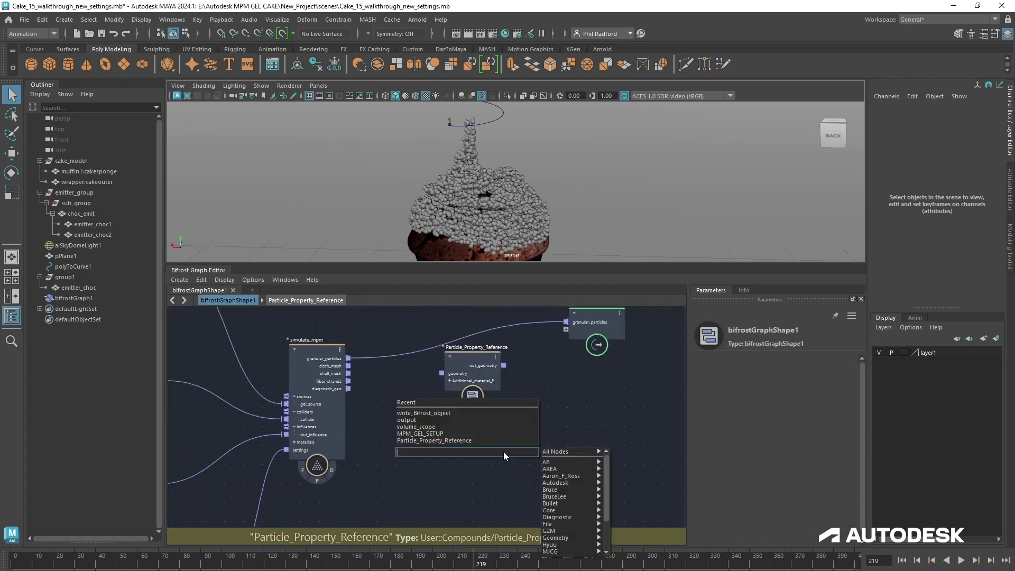
Add an assign_material node and a set_geo_property_reference node to the Bifrost graph.
key("Tab")
type("refer")
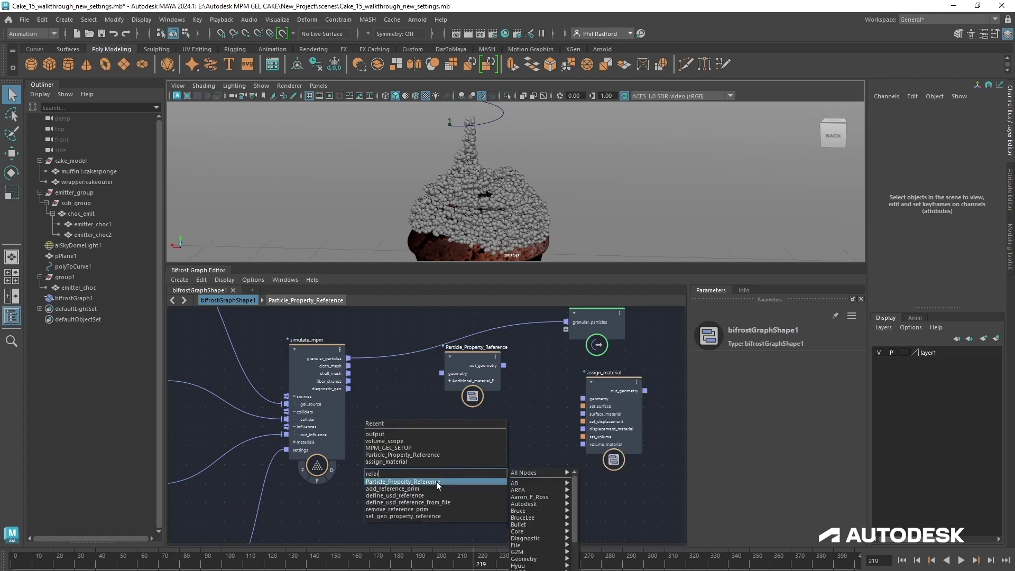
left_click(436, 482)
key("Delete")
key("Tab")
type("refer")
left_click(411, 521)
left_click_drag(444, 489, 503, 461)
left_click(444, 475)
Add a standard_surface_mat node and connect it through set_geo_property_reference to assign_material's surface_material input.
key("Tab")
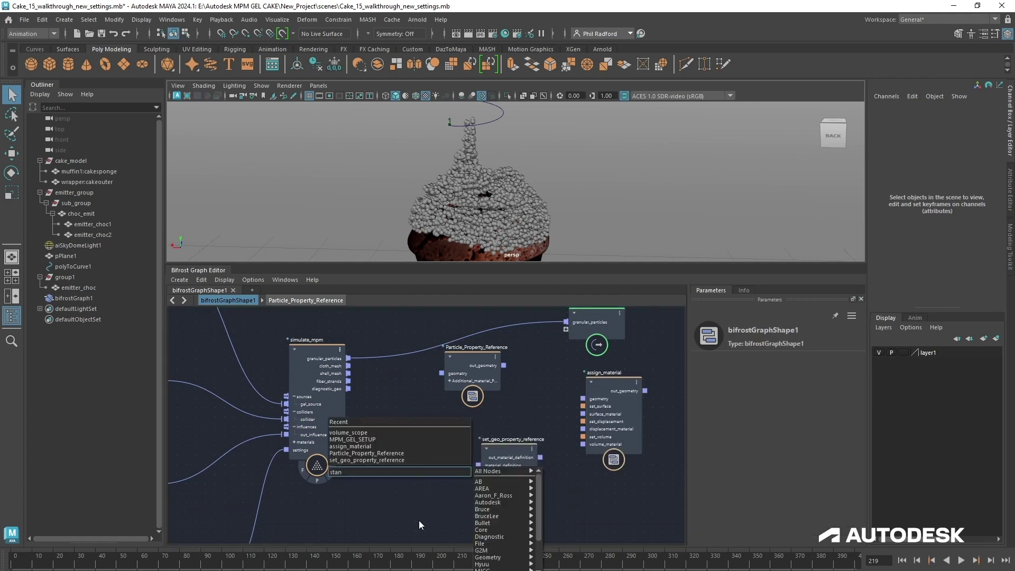
type("stand")
left_click(418, 520)
left_click_drag(441, 476, 478, 465)
left_click_drag(540, 457, 583, 414)
left_click_drag(501, 454, 490, 444)
left_click(764, 380)
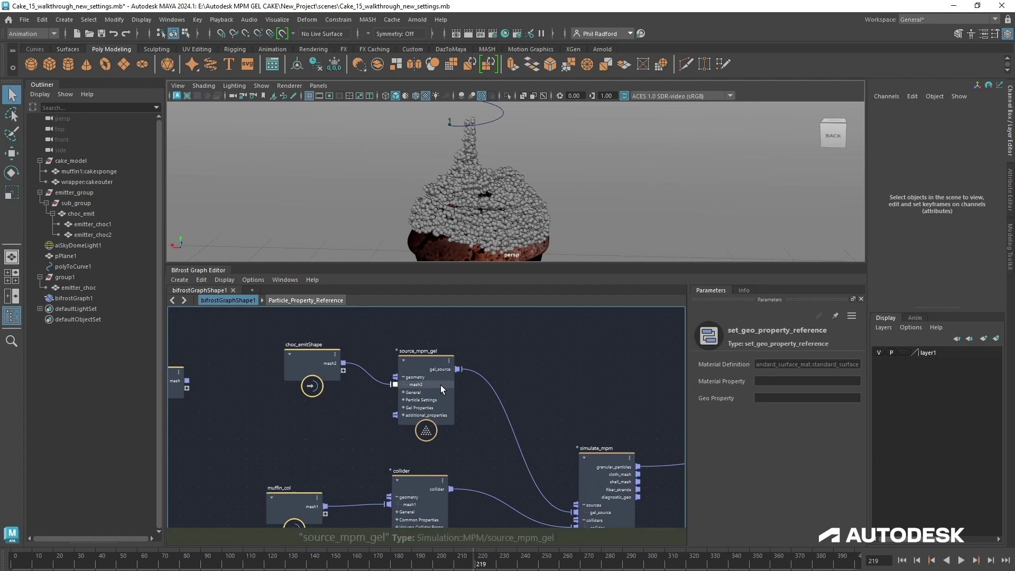
Create a source_color_property node on the additional_properties input of source_mpm_gel.
left_click(379, 389)
right_click(379, 391)
mouse_move(417, 424)
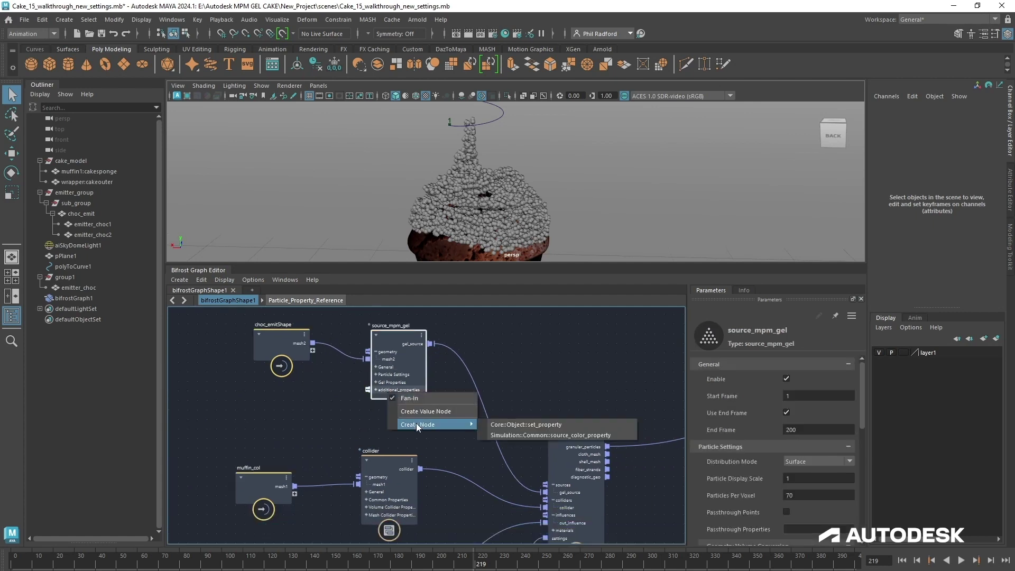
left_click(540, 436)
Set set_geo_property_reference's Material Property to base_color and Geo Property to color, and tidy the node layout.
left_click(762, 381)
type("Bas")
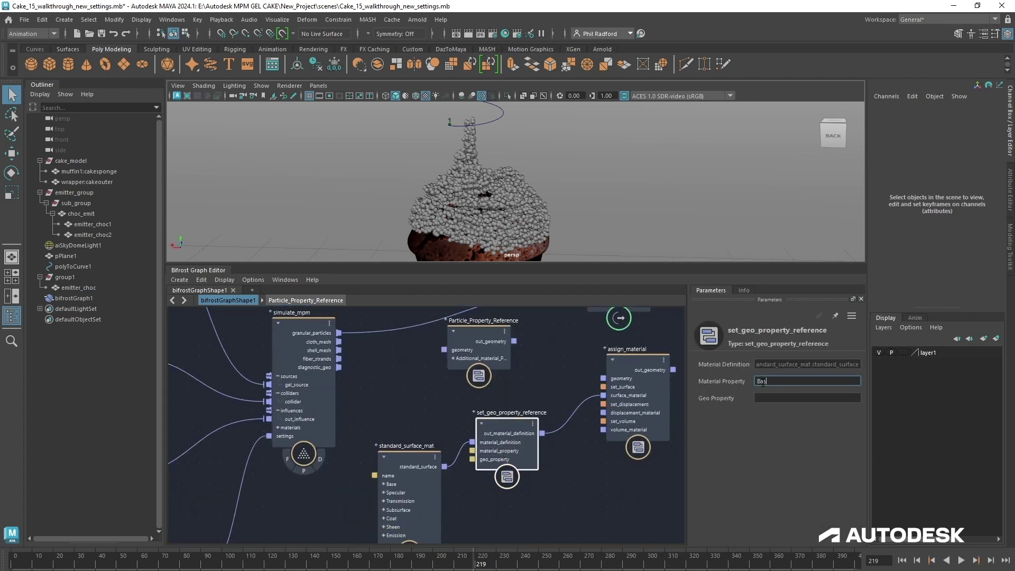
type("e_Color")
key("Tab")
type("color")
left_click(776, 383)
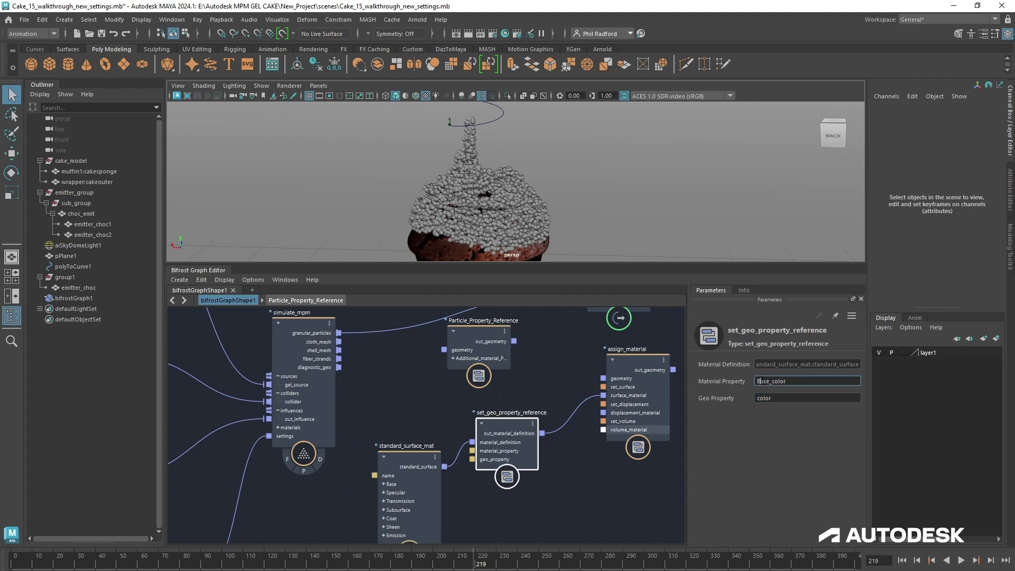
key("BackSpace")
type("b")
scroll(571, 490, "down", 1)
middle_click_drag(573, 492, 503, 467, "alt")
left_click_drag(436, 424, 458, 415)
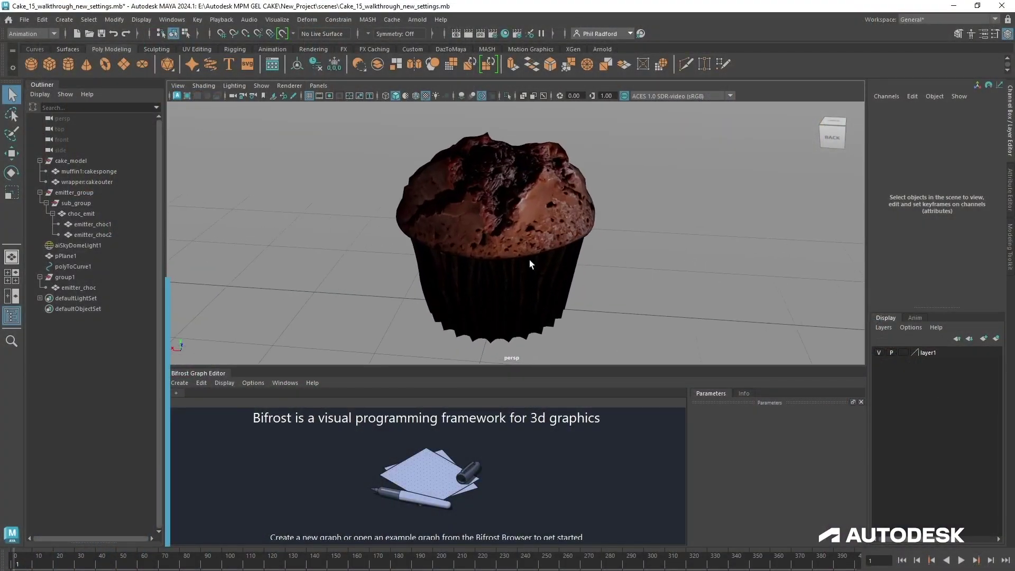
Examine the muffin's sponge and wrapper meshes individually and together from several angles.
scroll(531, 263, "up", 2)
left_click(544, 169)
left_click_drag(556, 208, 512, 221, "alt")
middle_click_drag(567, 225, 570, 281, "alt")
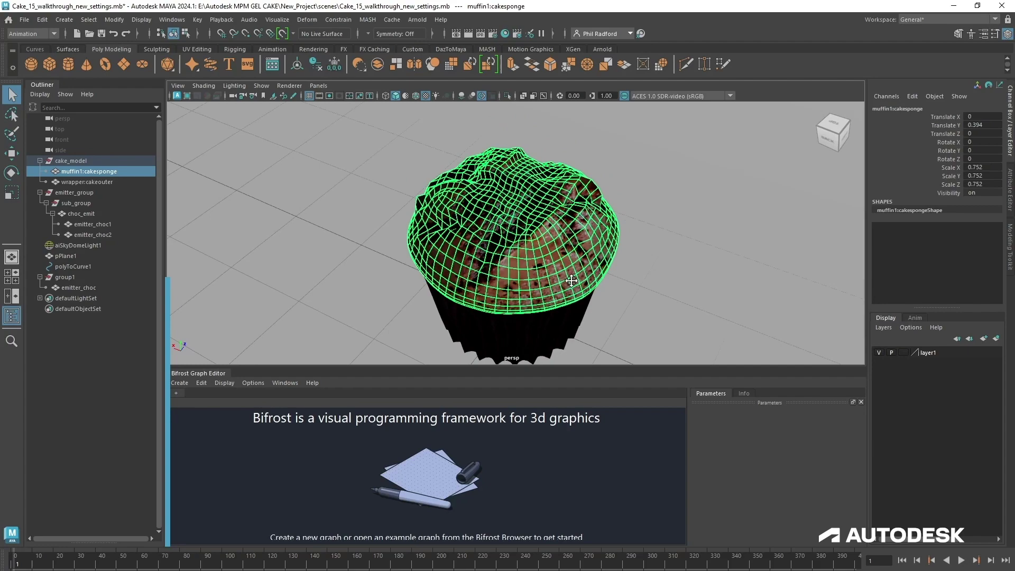
left_click_drag(571, 281, 528, 274, "alt")
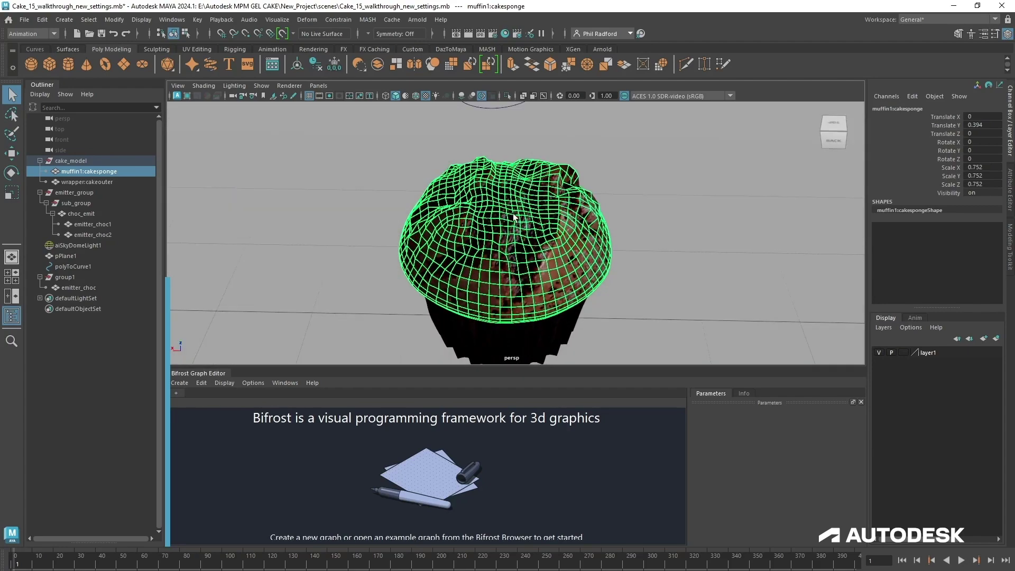
left_click_drag(513, 217, 531, 291, "alt")
left_click(526, 308)
right_click_drag(531, 290, 533, 241, "alt")
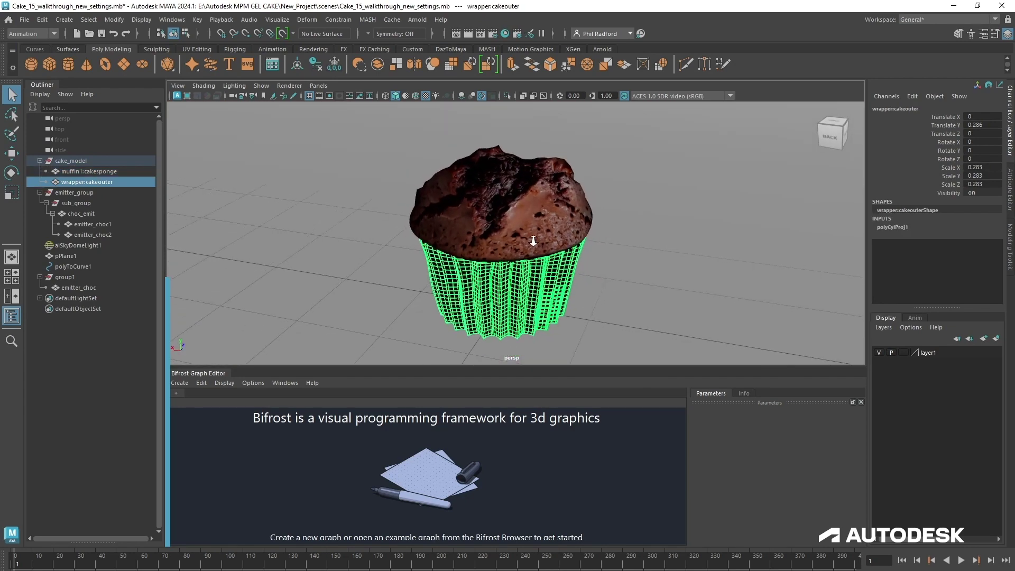
left_click_drag(533, 241, 424, 280, "alt")
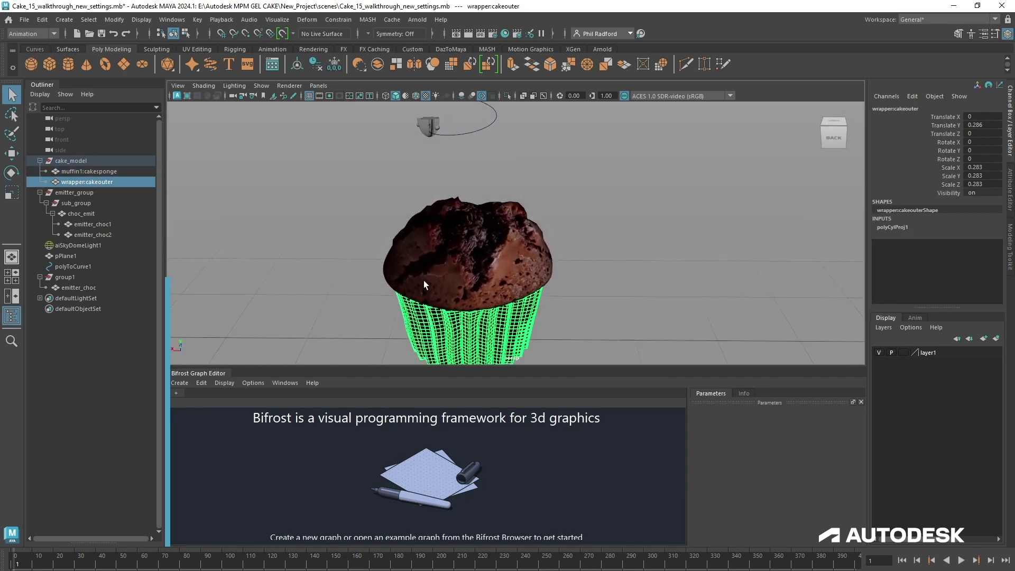
left_click(486, 284, "shift")
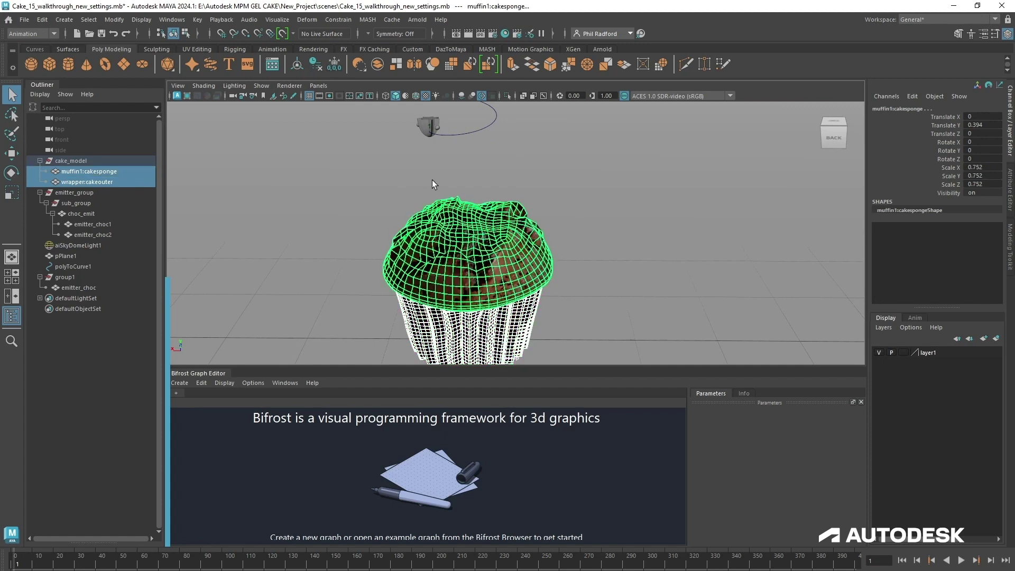
left_click_drag(435, 186, 386, 193, "alt")
Select the choc_emit emitter and scrub the timeline to frame 120 to view its travel along the spiral.
left_click(386, 198)
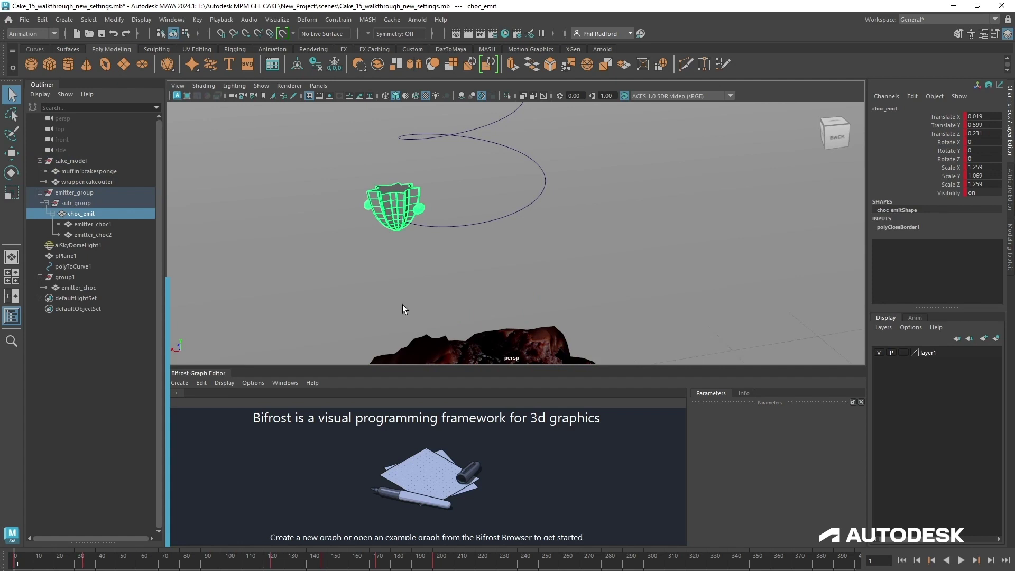
middle_click_drag(452, 258, 477, 283, "alt")
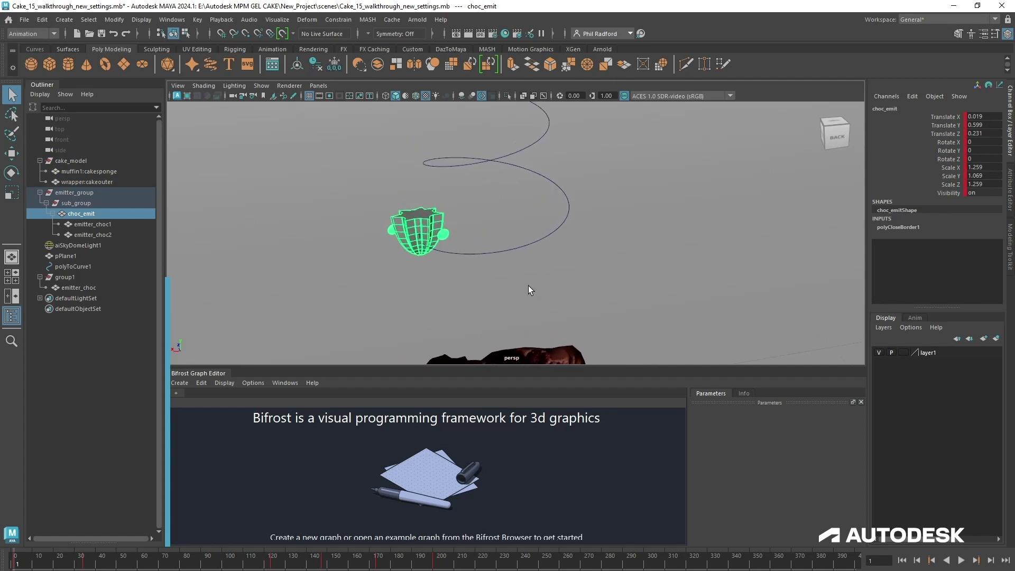
left_click_drag(529, 289, 346, 477, "alt")
left_click_drag(21, 563, 271, 564)
middle_click_drag(513, 271, 525, 322, "alt")
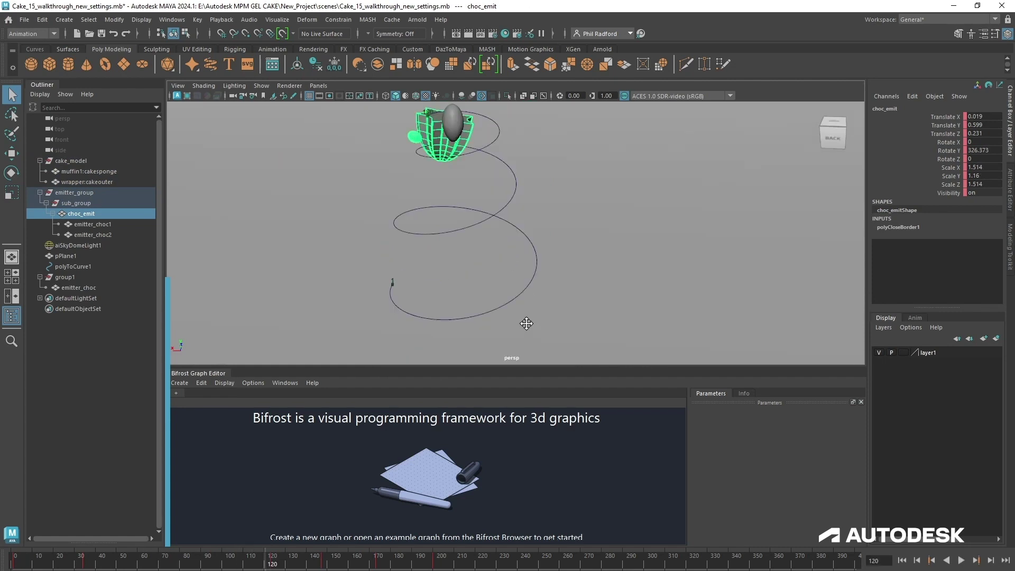
left_click_drag(521, 296, 465, 304, "alt")
scroll(451, 290, "down", 3)
middle_click_drag(461, 299, 483, 255, "alt")
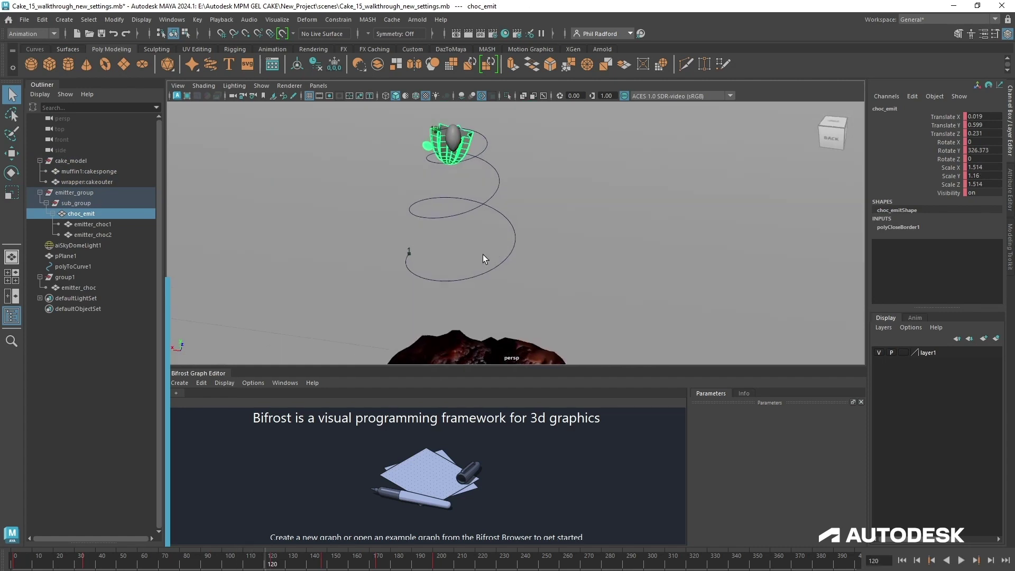
Examine the polyToCurve1 spiral path above the muffin and the polygon primitives available for creation.
left_click(439, 299)
left_click_drag(439, 299, 505, 252, "alt")
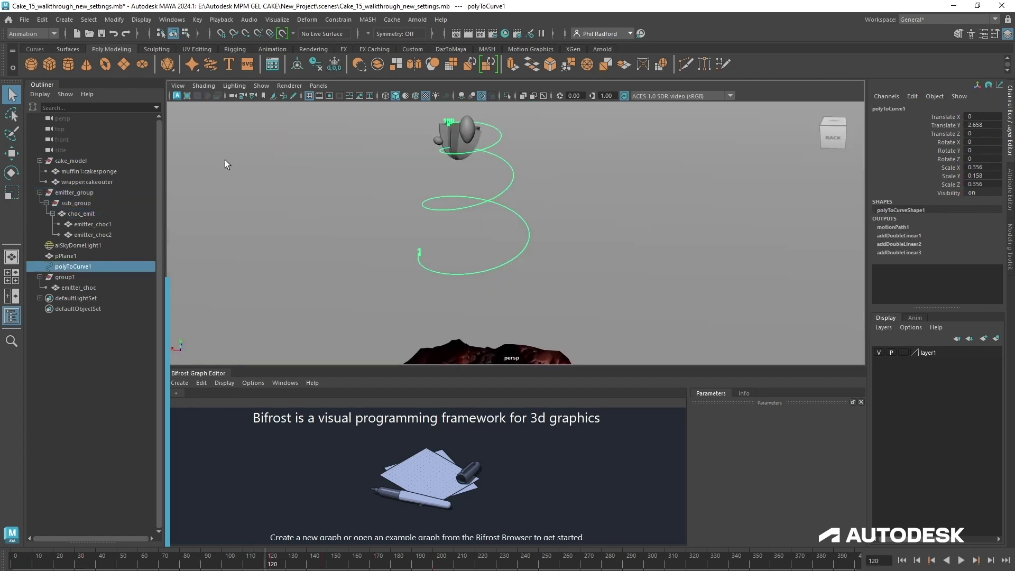
left_click(62, 20)
mouse_move(122, 58)
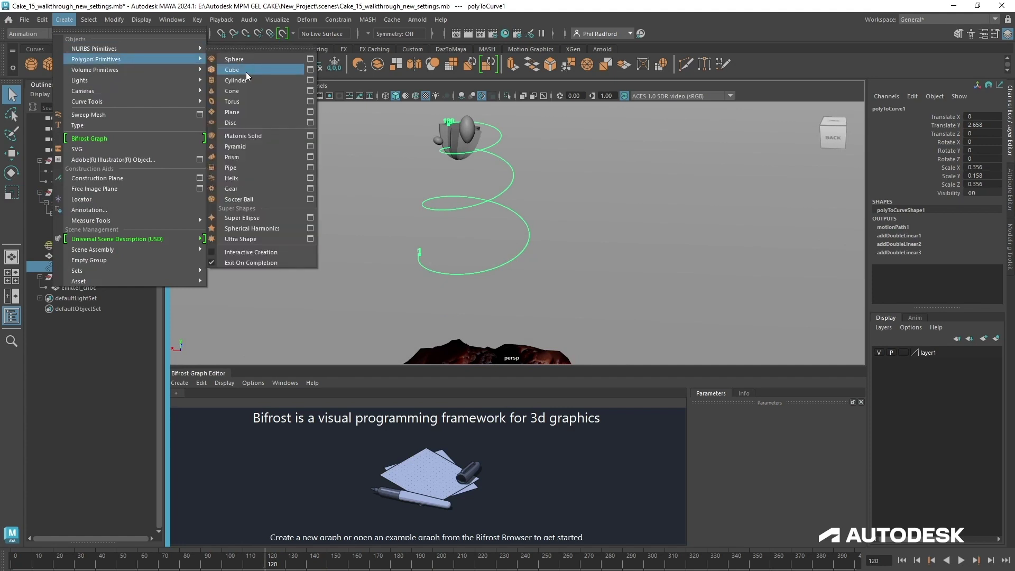
left_click(170, 4)
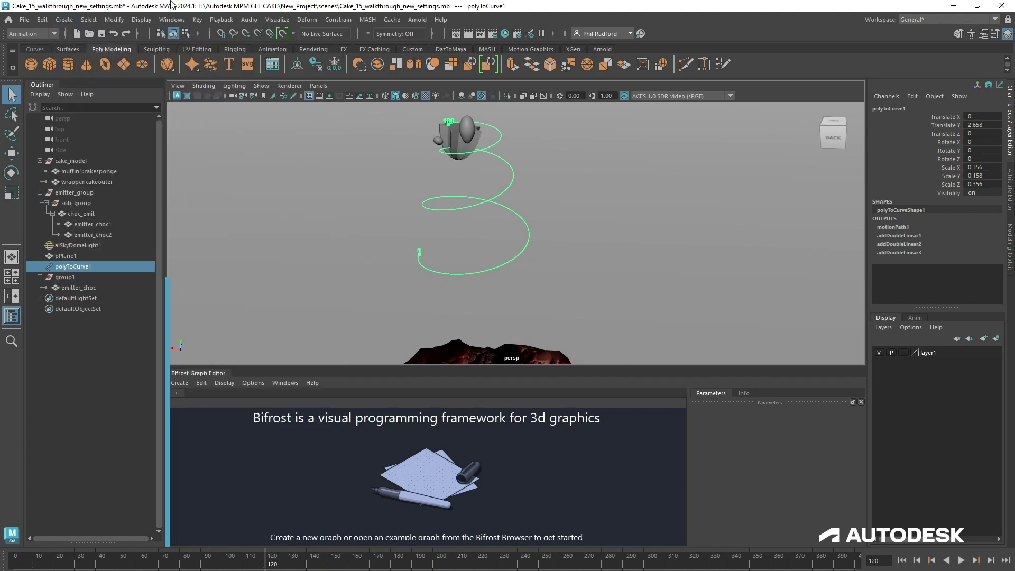
left_click_drag(604, 261, 572, 261, "alt")
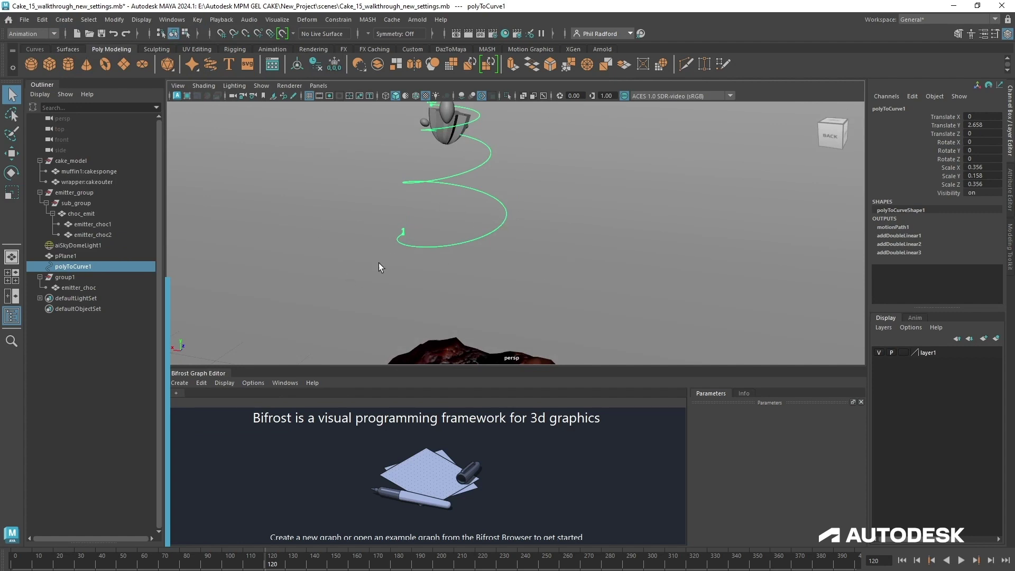
left_click_drag(359, 214, 378, 233, "alt")
middle_click_drag(388, 237, 393, 244, "alt")
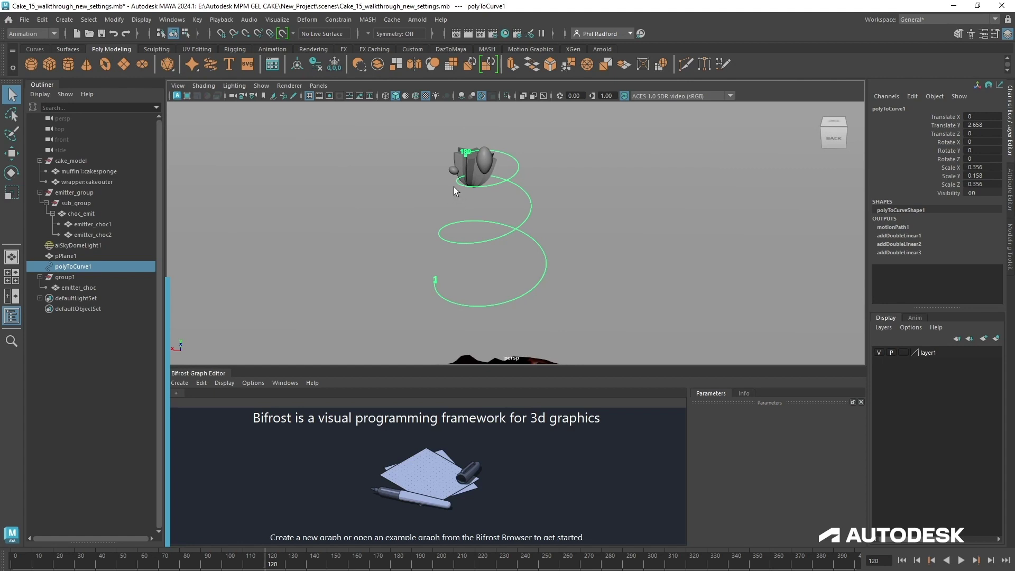
Examine the emitter hierarchy by selecting emitter_group, choc_emit and emitter_choc1 in turn.
left_click(75, 192)
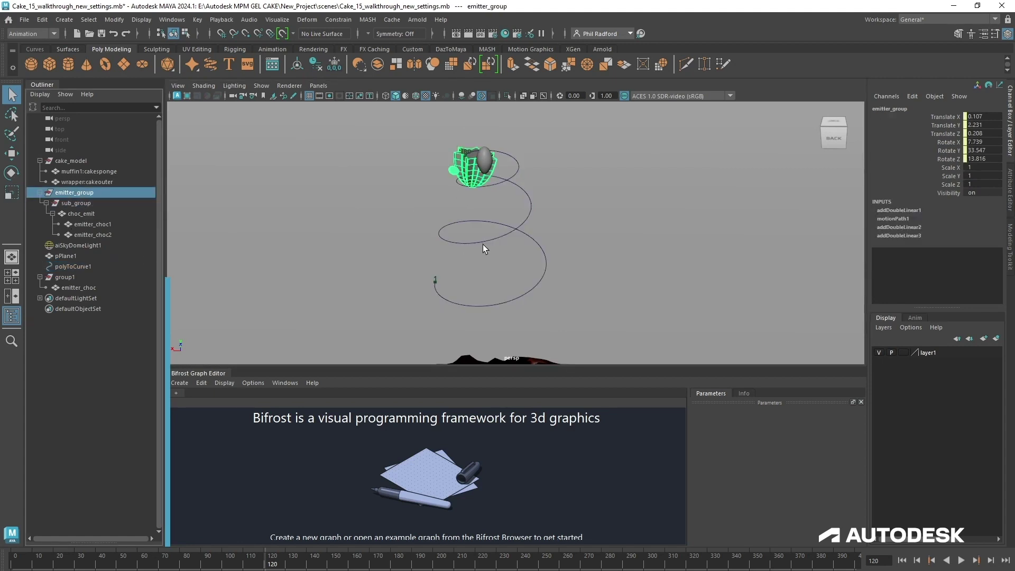
left_click(80, 213)
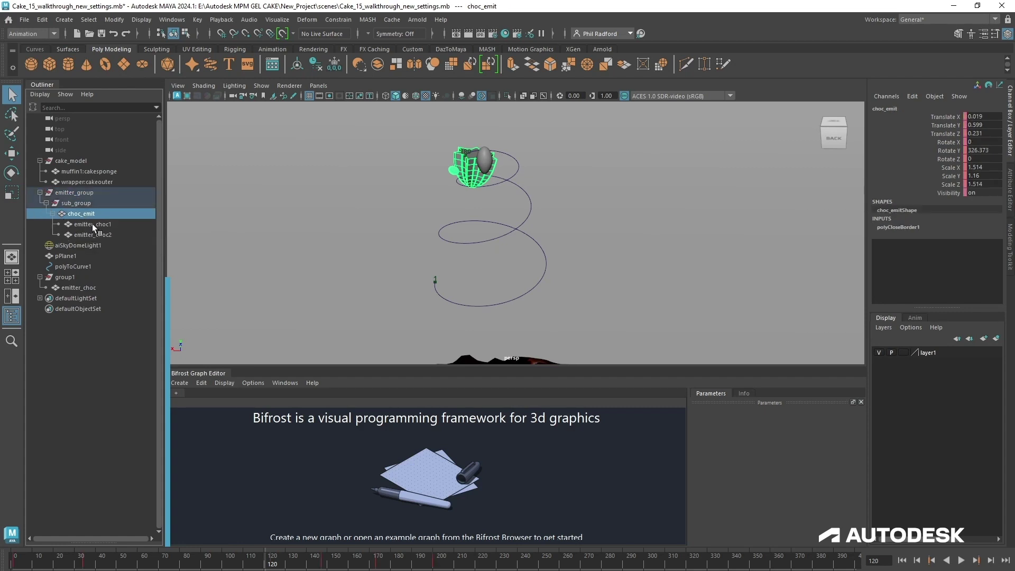
left_click(92, 224)
left_click(91, 215)
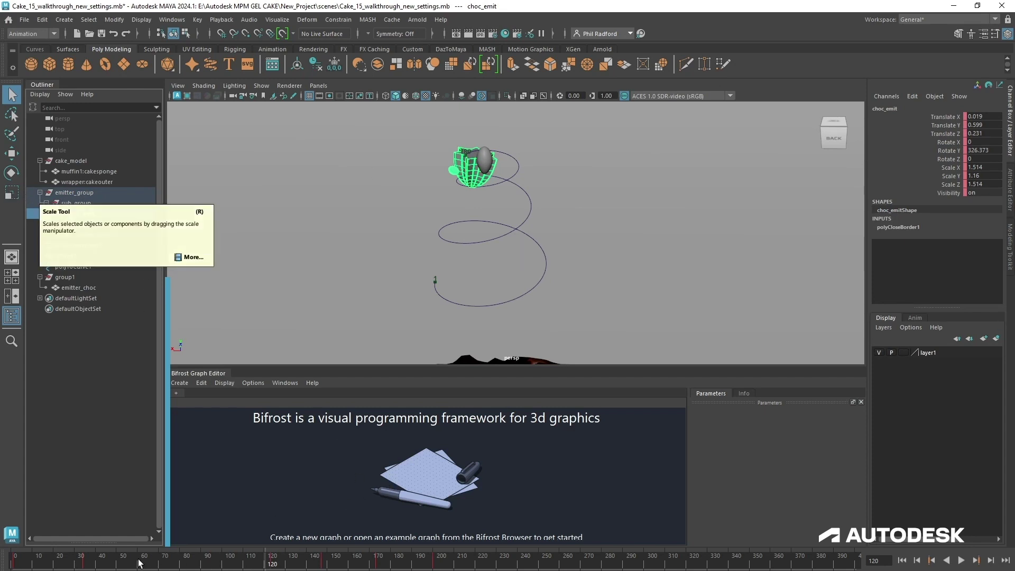
Review choc_emit's animation along the spiral by scrubbing and playing the timeline, checking its parent sub_group as well.
left_click_drag(138, 563, 335, 568)
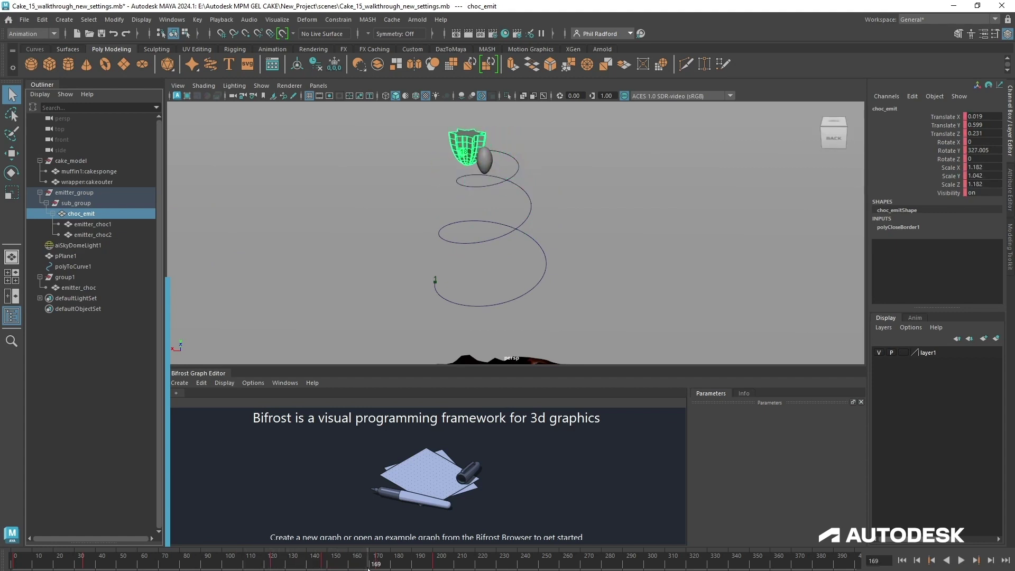
left_click(74, 203)
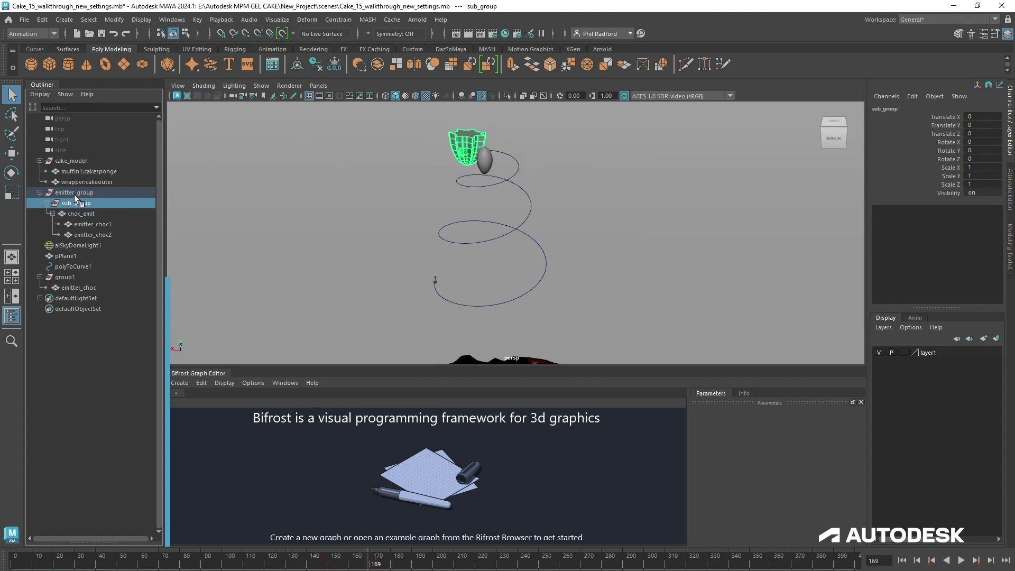
left_click(82, 214)
left_click_drag(369, 565, 377, 565)
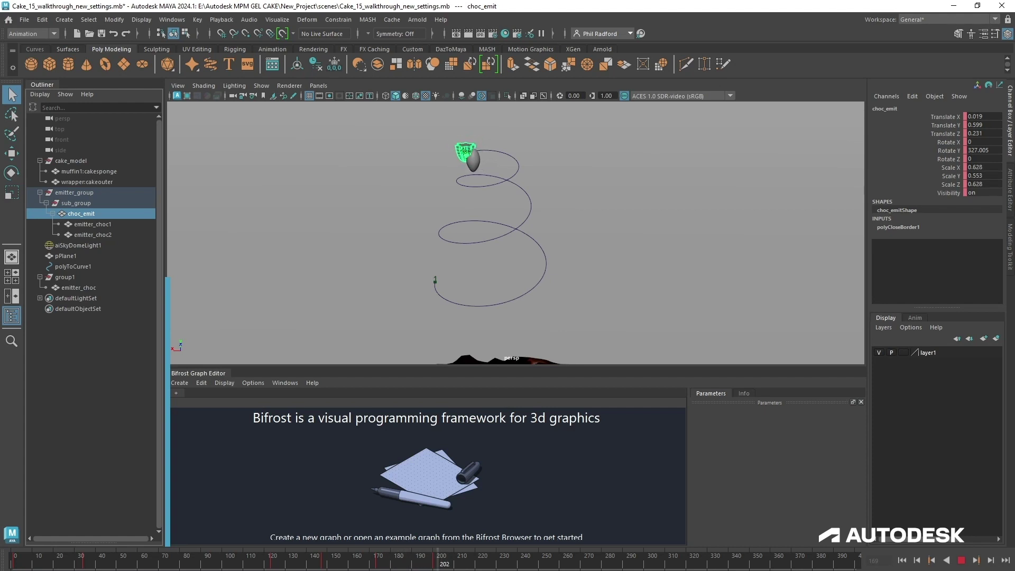
key("Escape")
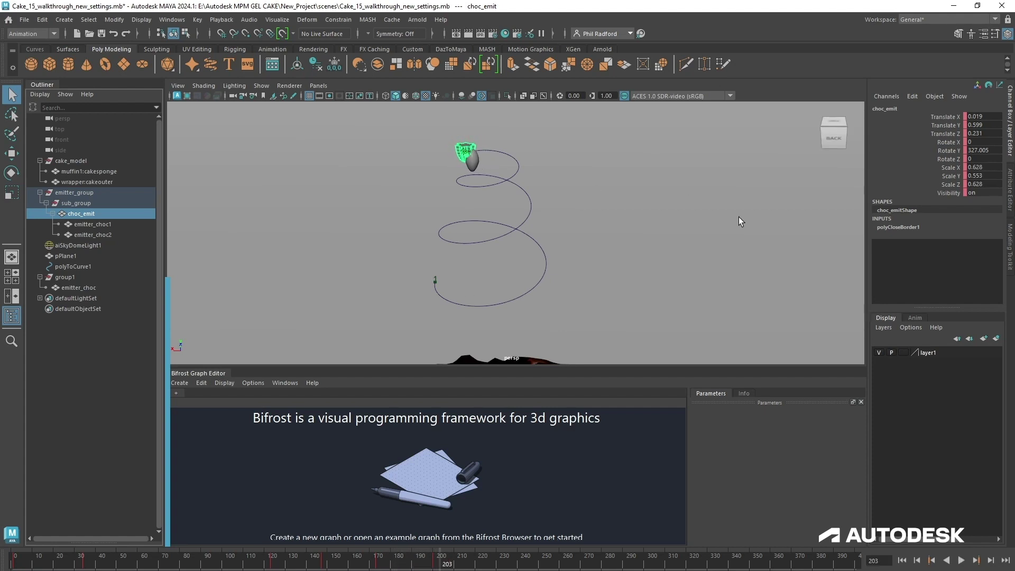
Inspect choc_emit and the spiral path from above and up close, scrubbing the timeline to frame 163.
middle_click_drag(490, 264, 498, 282, "alt")
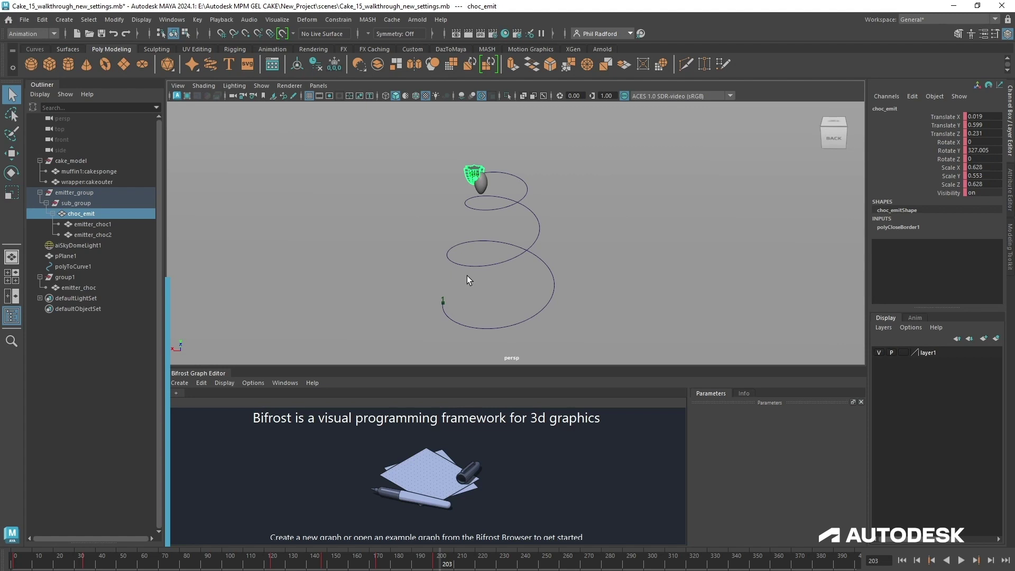
middle_click_drag(366, 238, 412, 267, "alt")
right_click_drag(413, 267, 540, 217, "alt")
middle_click_drag(540, 217, 522, 198, "alt")
left_click_drag(470, 258, 470, 238, "alt")
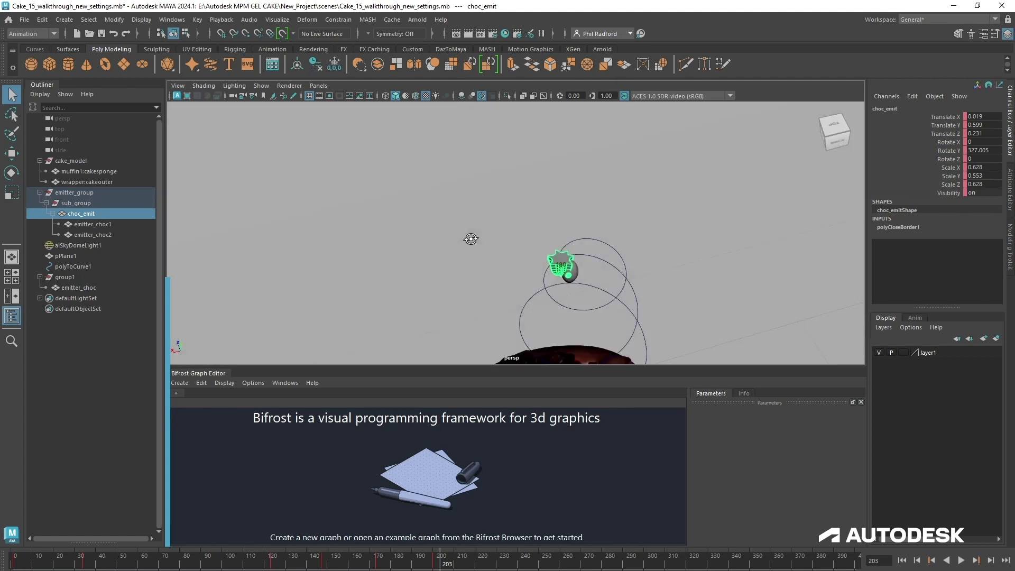
right_click_drag(471, 238, 704, 308, "alt")
middle_click_drag(458, 326, 315, 148, "alt")
left_click(356, 567)
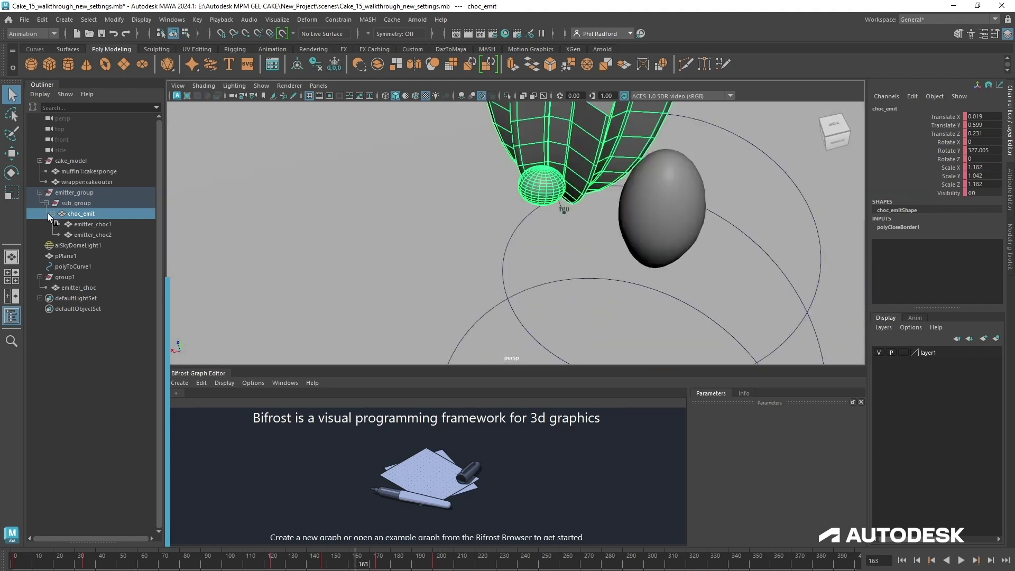
Select the two small spheres emitter_choc1 and emitter_choc2 beside the star-shaped emitter and play back their motion along the path.
left_click(102, 225)
key("f")
left_click_drag(527, 264, 613, 284, "alt")
scroll(505, 265, "down", 10)
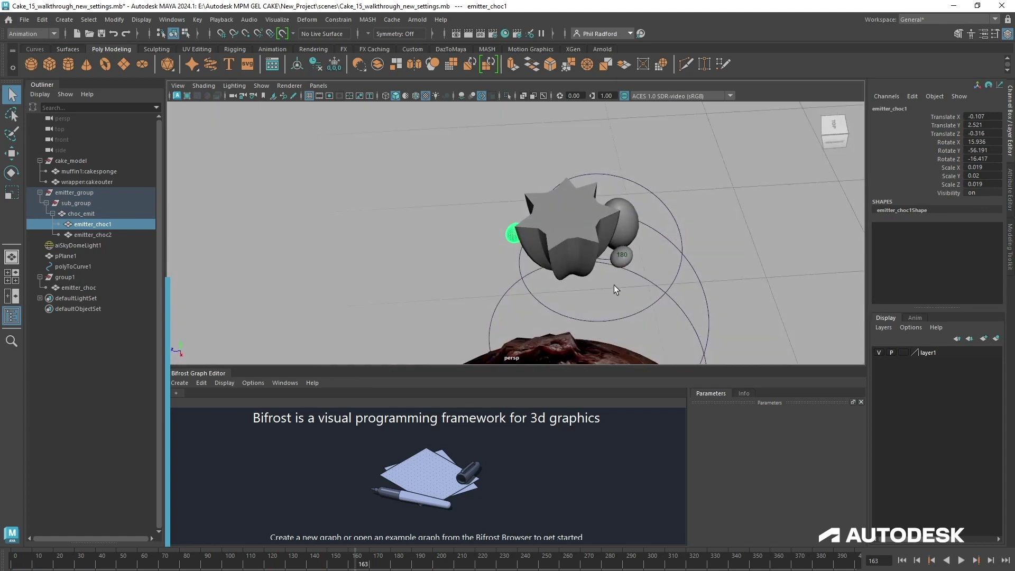
left_click(622, 254, "shift")
left_click_drag(588, 242, 513, 235, "alt")
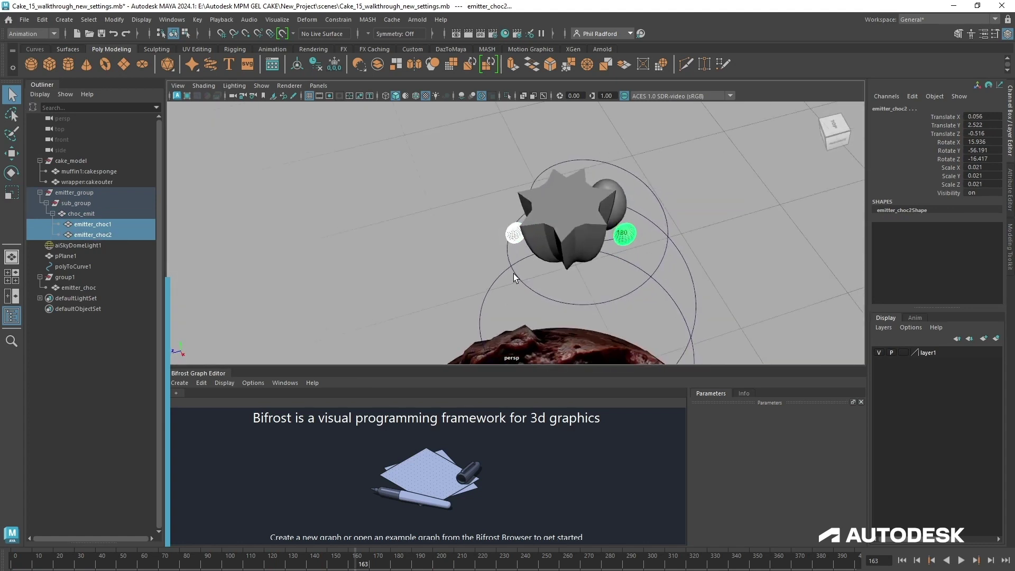
left_click_drag(629, 265, 553, 221, "alt")
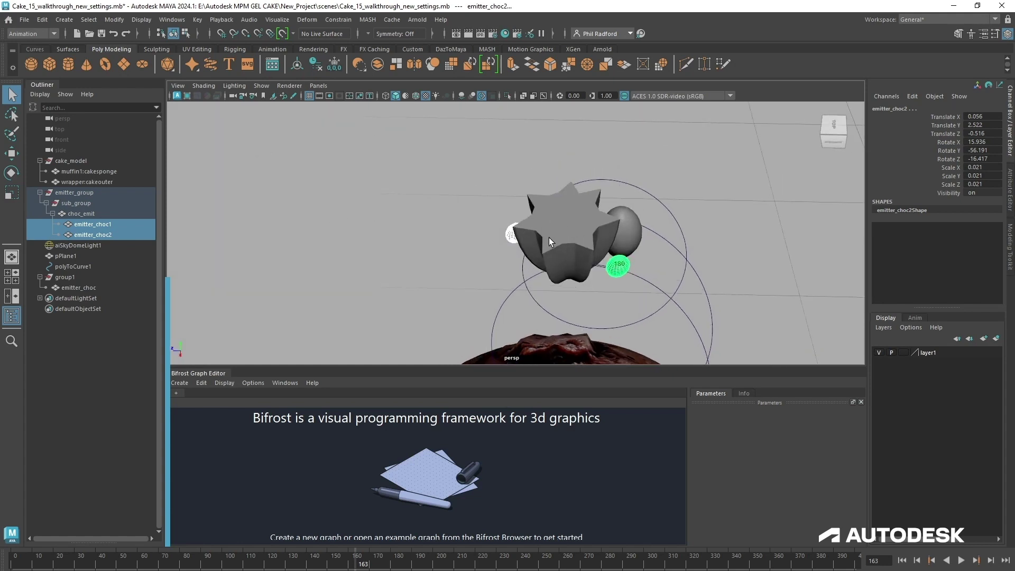
key("alt+v")
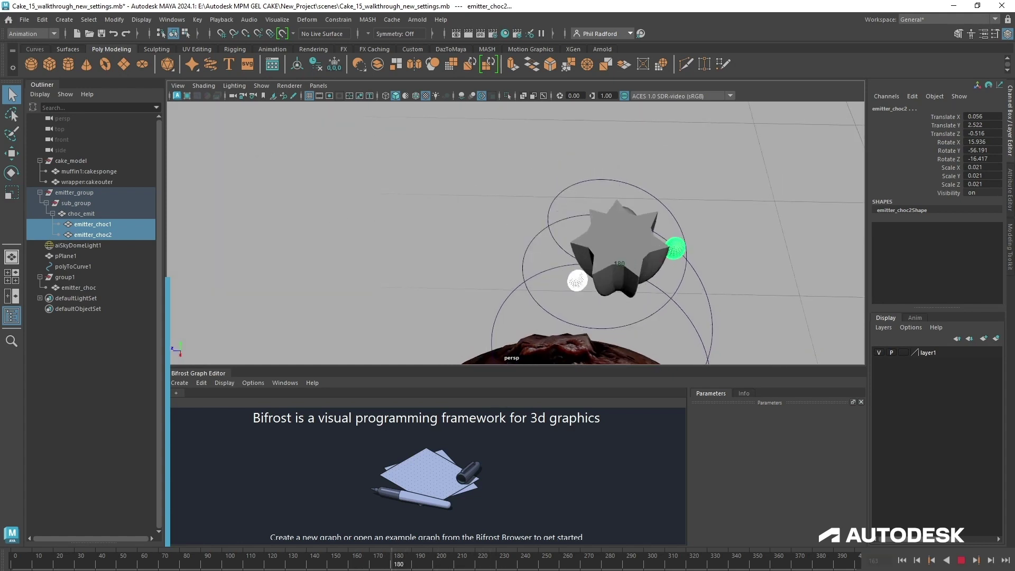
key("alt+v")
left_click_drag(599, 275, 544, 302, "alt")
Select the egg-shaped emitter_choc at the spiral's end and move the timeline to frame 191 to view it with the whole path.
left_click(542, 278)
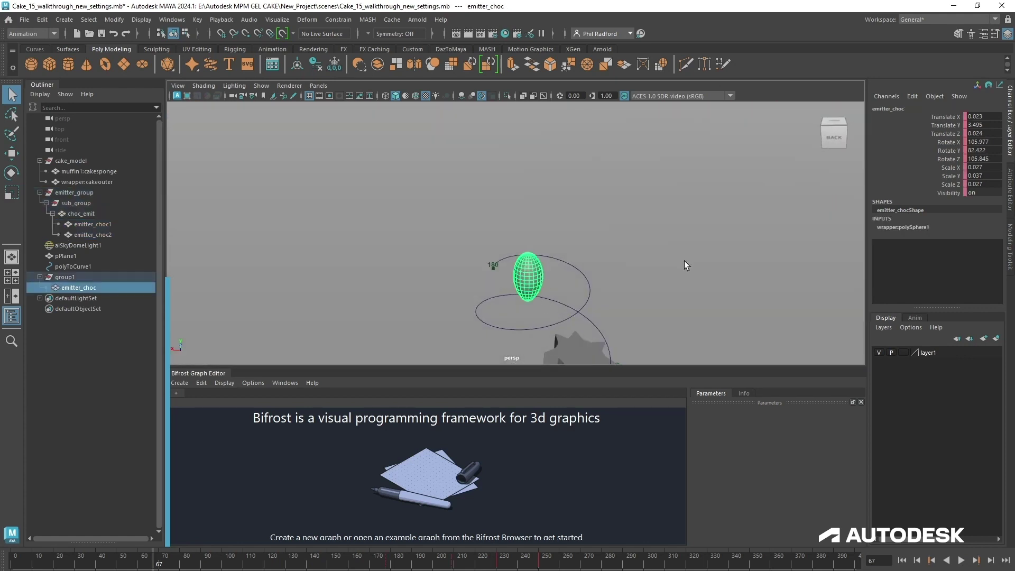
scroll(657, 307, "down", 2)
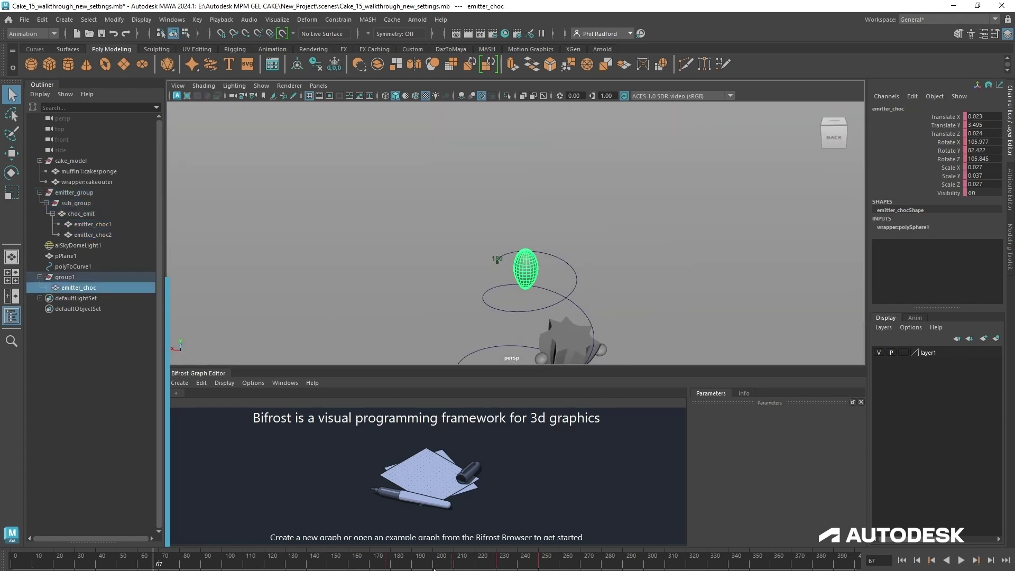
left_click(414, 563)
scroll(515, 324, "down", 2)
middle_click_drag(514, 320, 505, 241, "alt")
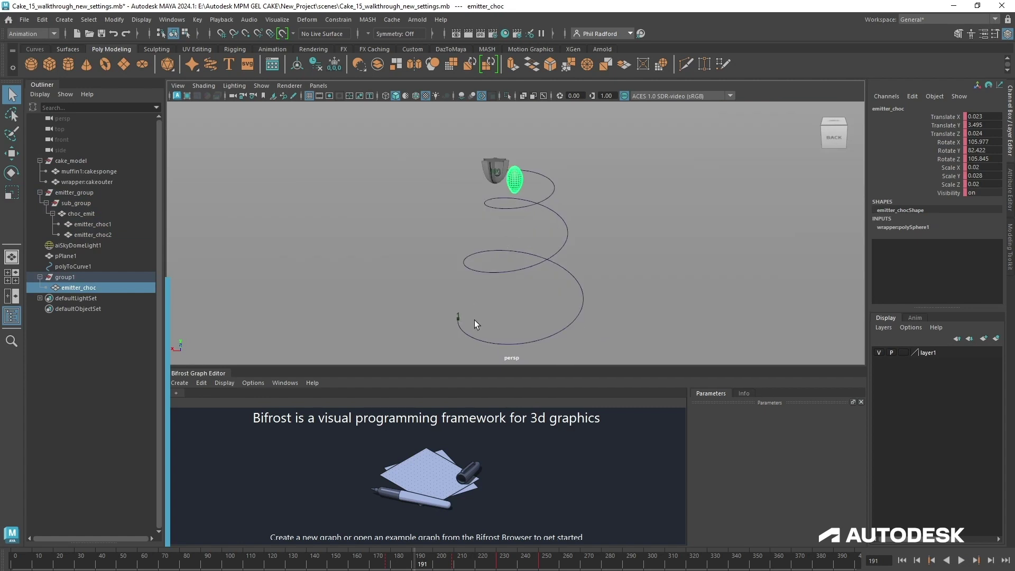
scroll(476, 320, "down", 2)
middle_click_drag(584, 296, 576, 265, "alt")
scroll(574, 265, "down", 2)
left_click_drag(555, 258, 535, 253, "alt")
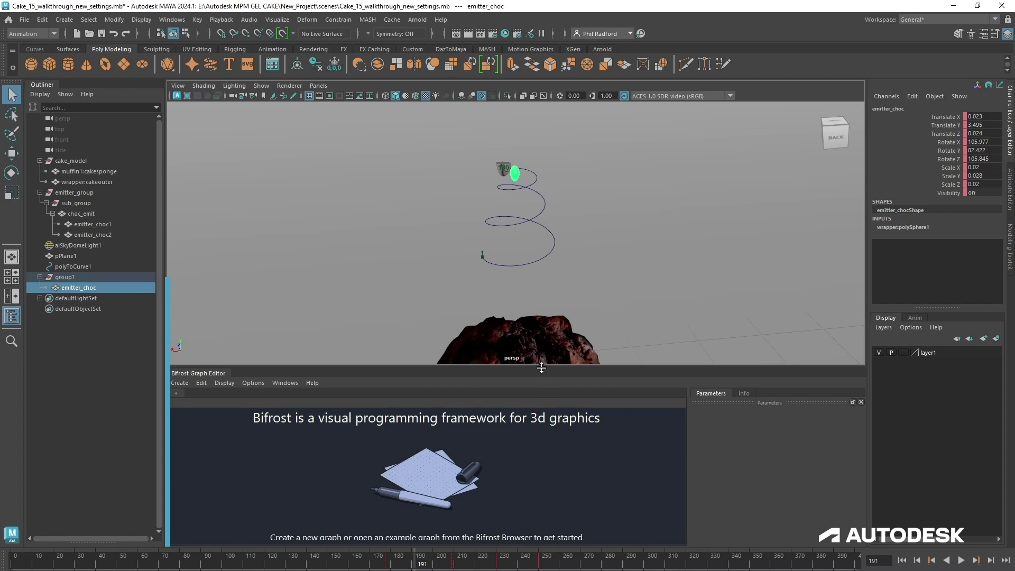
Enlarge the Bifrost Graph Editor, create a new graph, and spread its input and output nodes apart.
left_click_drag(551, 330, 550, 331)
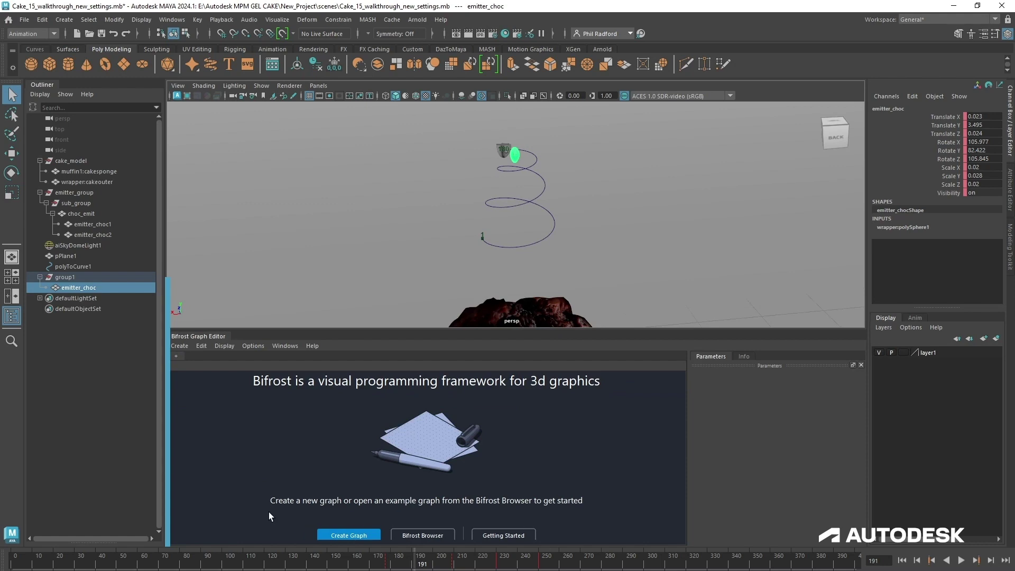
left_click(344, 534)
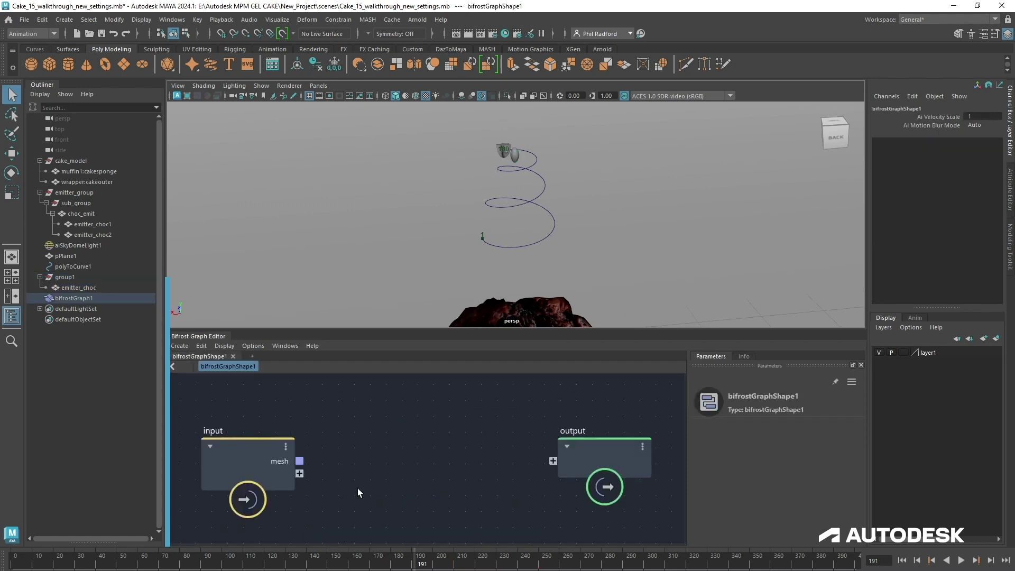
right_click_drag(357, 487, 216, 480, "alt")
left_click_drag(322, 476, 234, 477)
left_click_drag(548, 476, 693, 448)
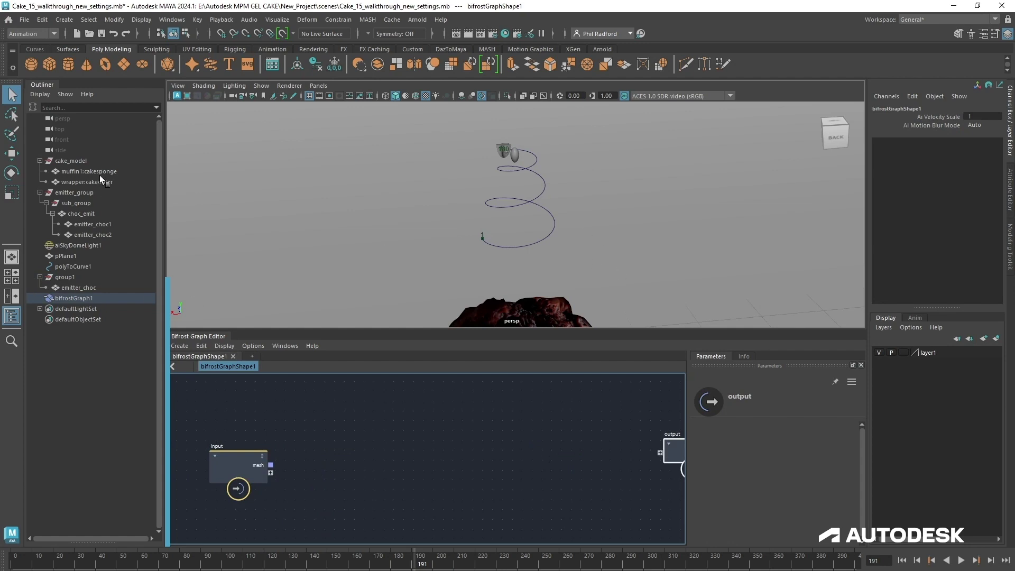
Add muffin1:cakesponge and wrapper:cakeouter to the graph as one input node and rename it muffin_col.
left_click_drag(99, 176, 213, 558)
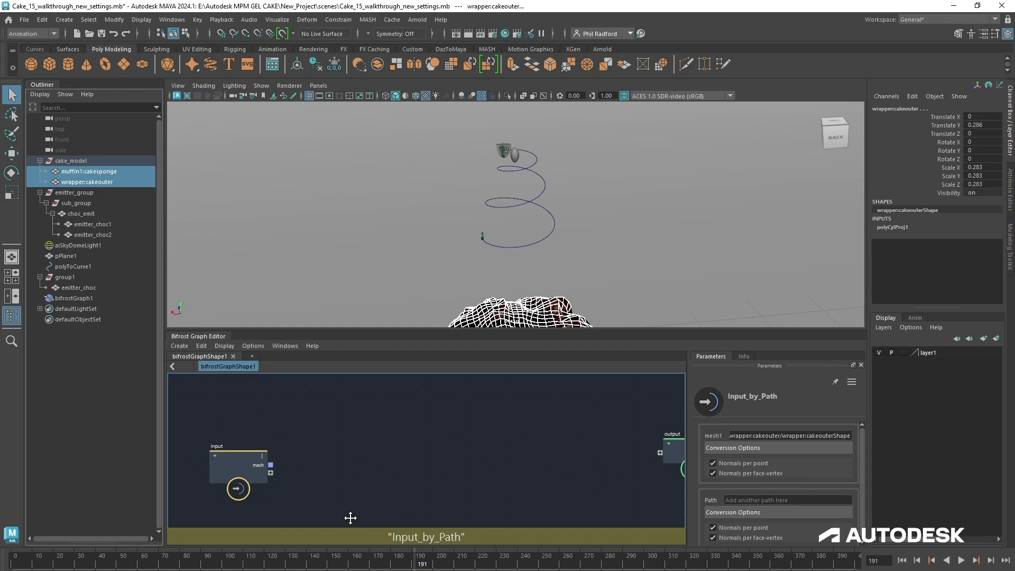
middle_click_drag(349, 517, 372, 412, "alt")
left_click(271, 484)
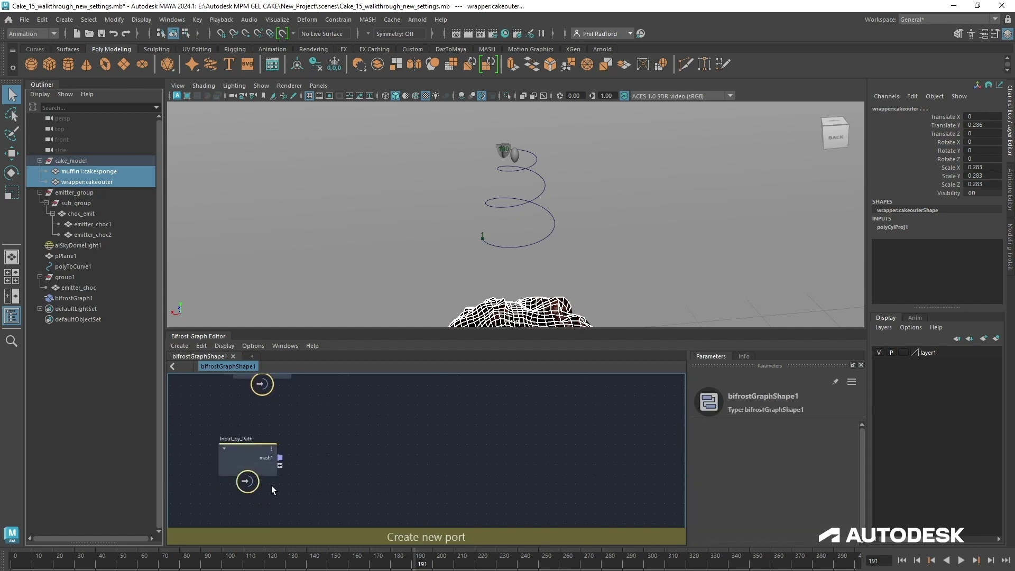
double_click(242, 438)
type("muffin_cnl")
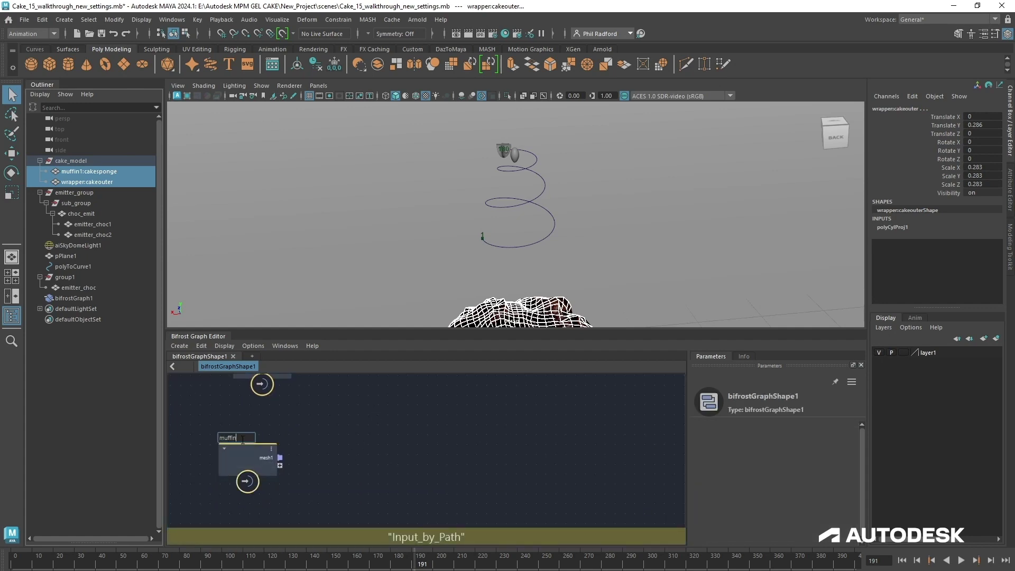
key("Return")
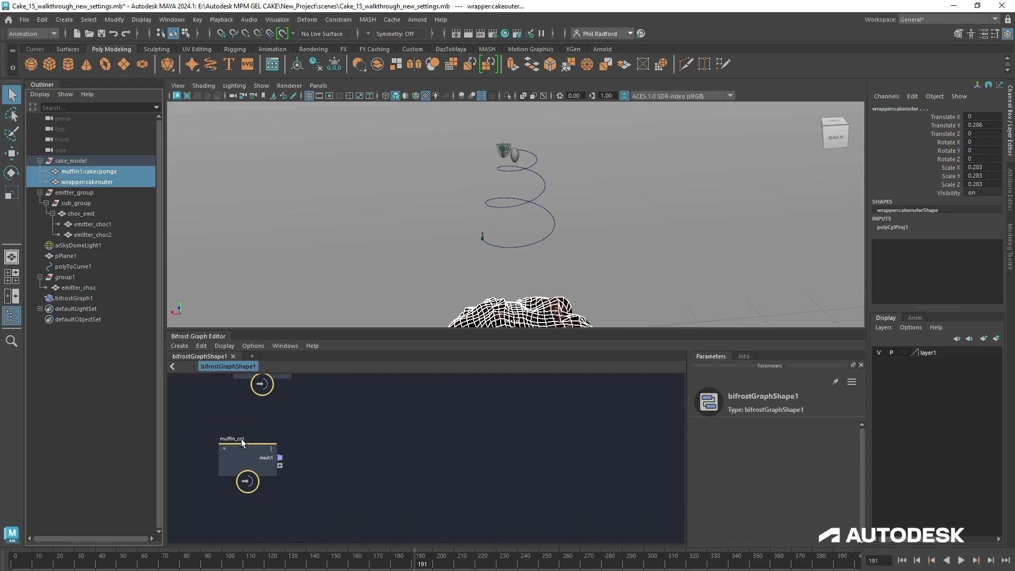
middle_click_drag(425, 439, 397, 473)
Add the choc_emit mesh as a graph input and arrange it above muffin_col, clear of the default input node.
left_click(97, 215)
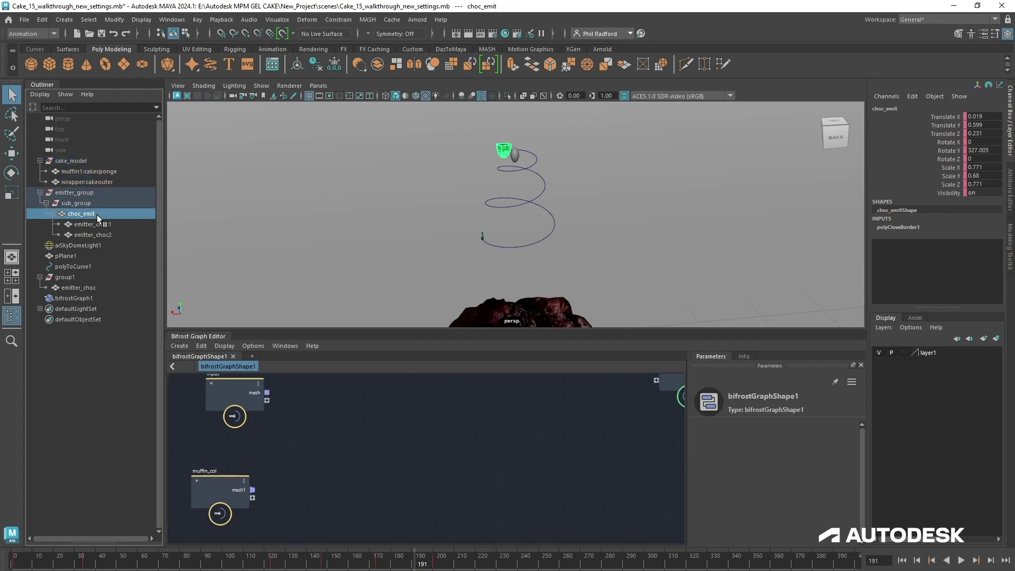
left_click_drag(96, 215, 419, 453)
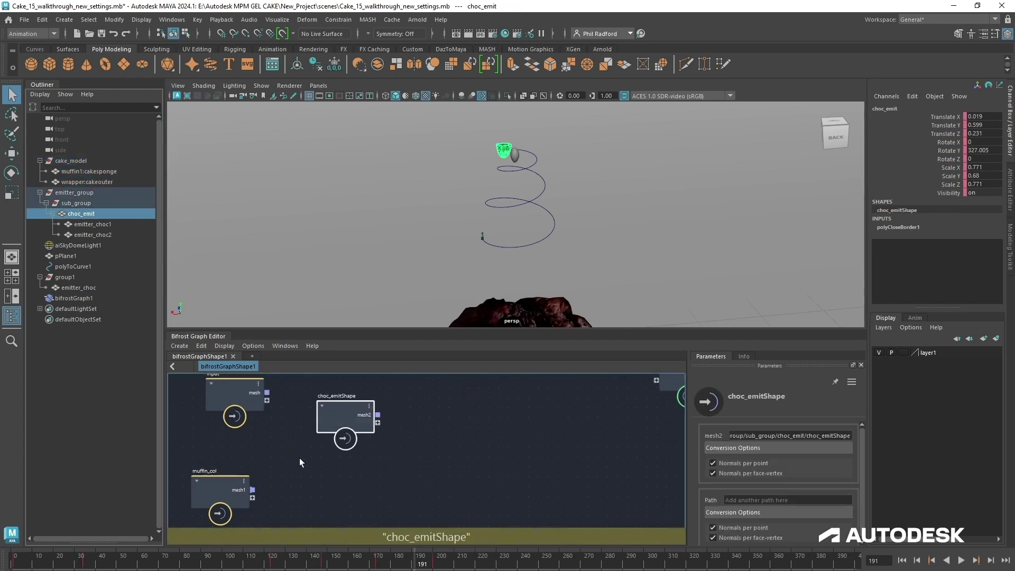
left_click_drag(214, 488, 256, 539)
left_click_drag(339, 424, 283, 443)
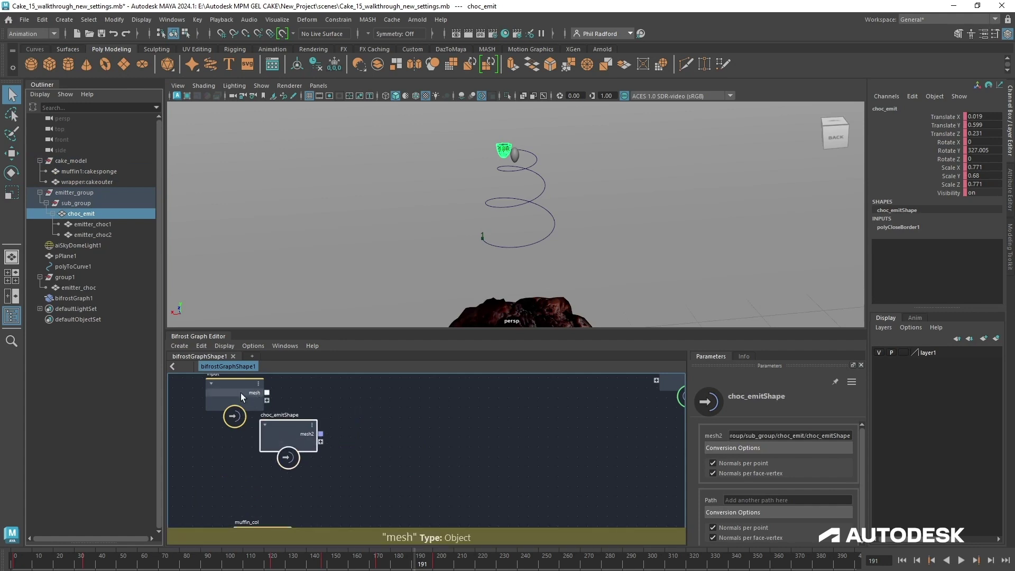
left_click_drag(242, 397, 114, 398)
left_click(502, 460)
scroll(502, 460, "down", 2)
middle_click_drag(468, 449, 442, 430)
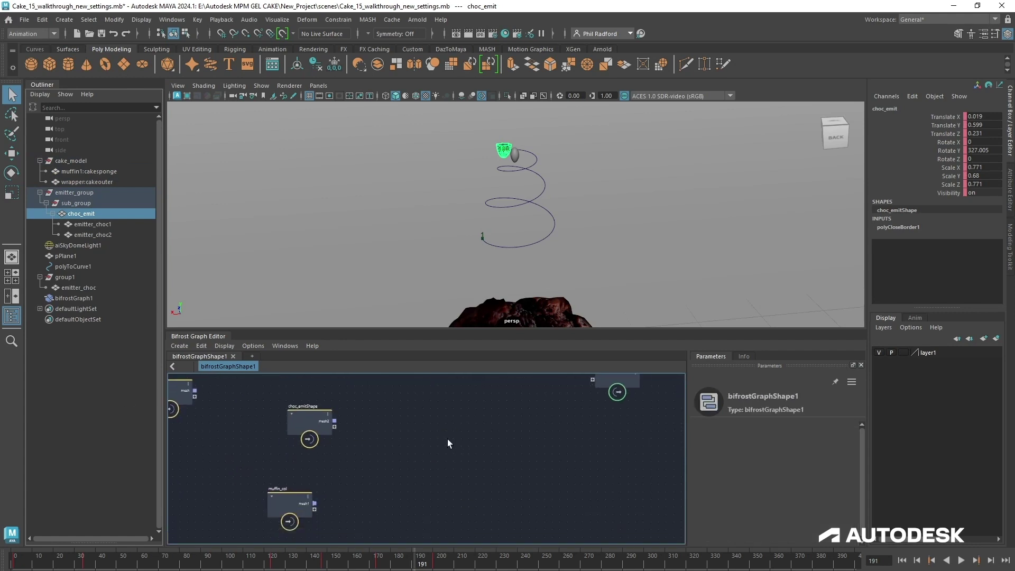
Add the MPM_GEL_SETUP compound to the graph and explode it into its individual nodes.
key("Tab")
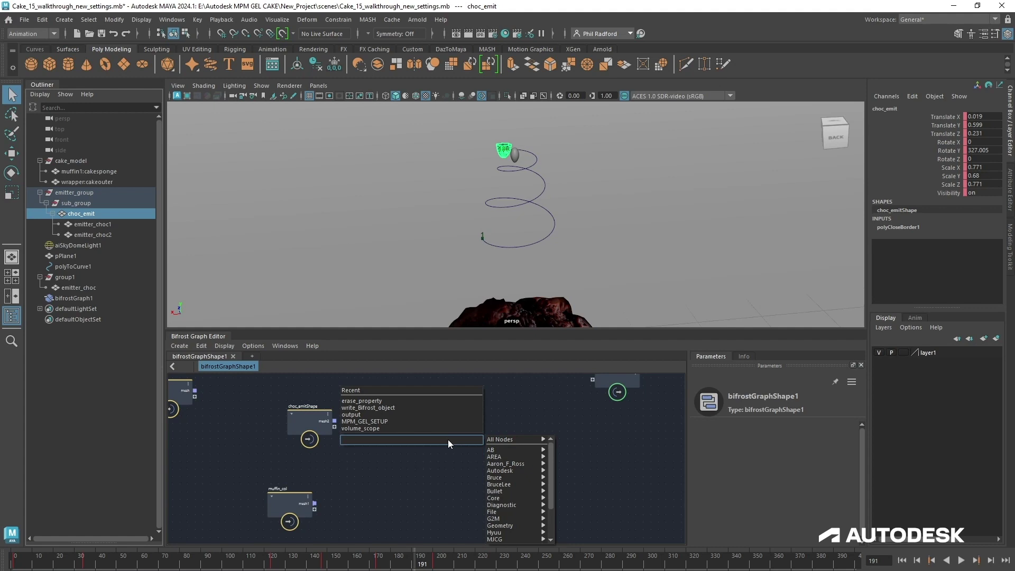
type("gel")
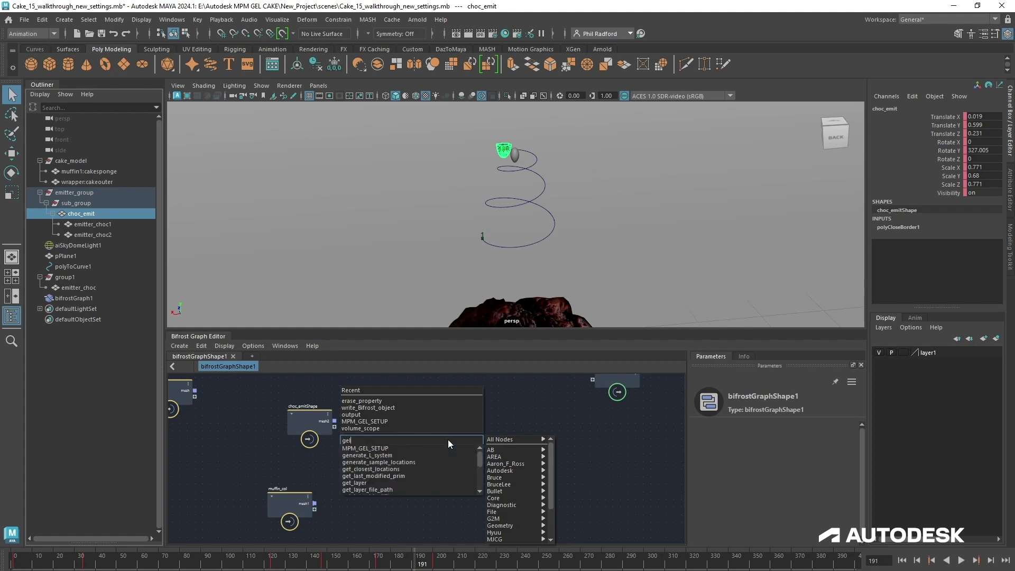
key("Down")
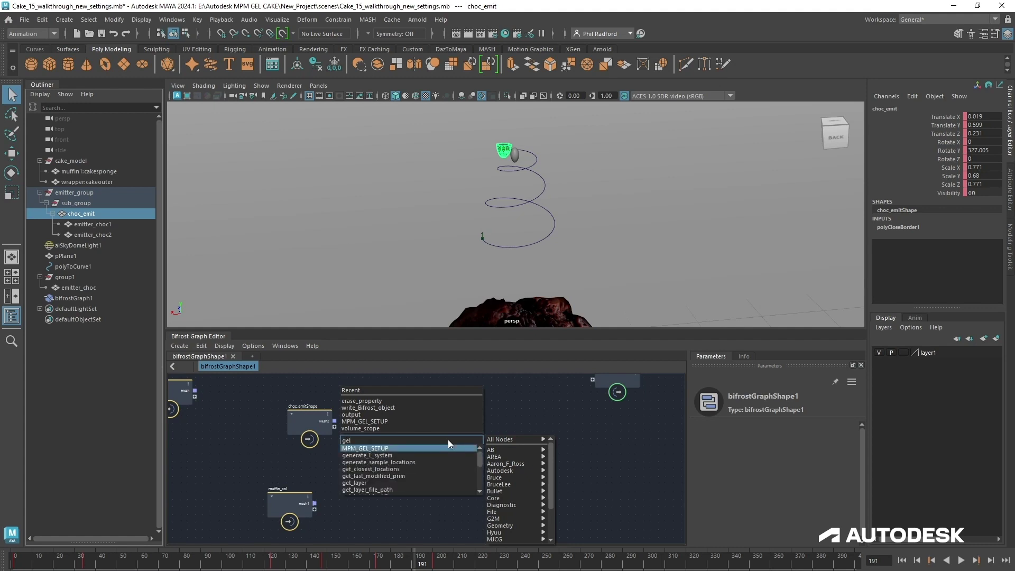
key("Return")
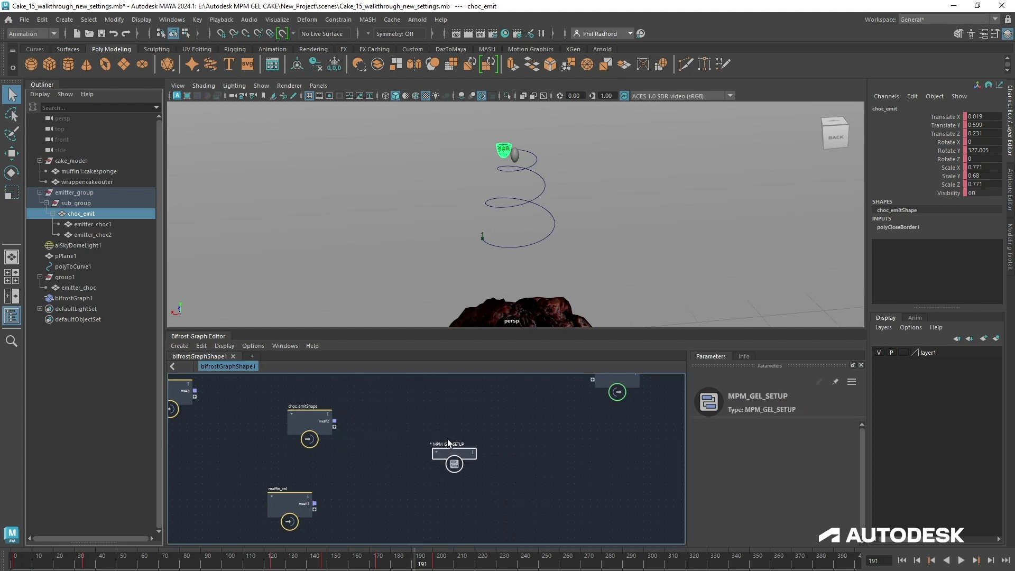
right_click(472, 433)
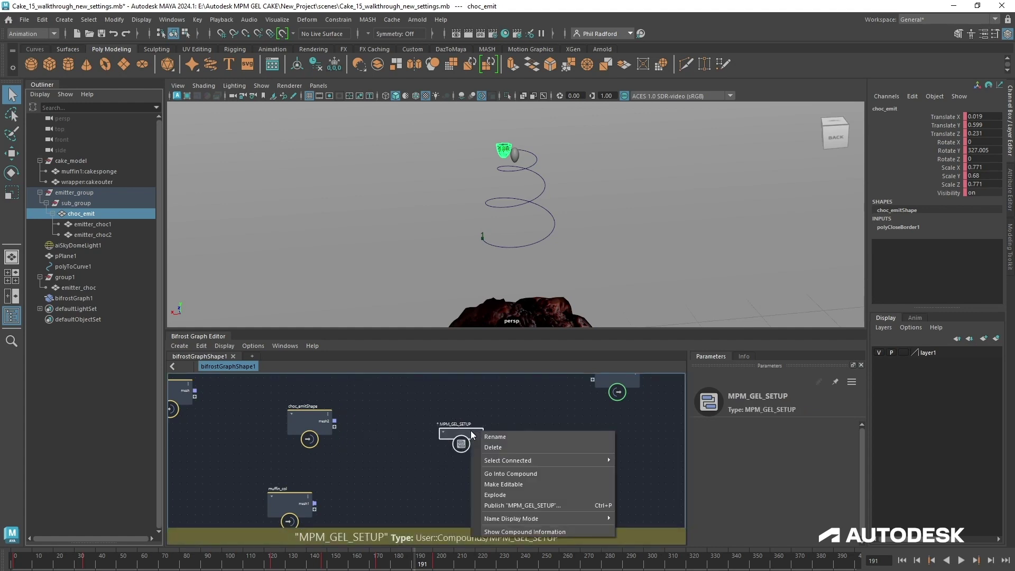
left_click(489, 494)
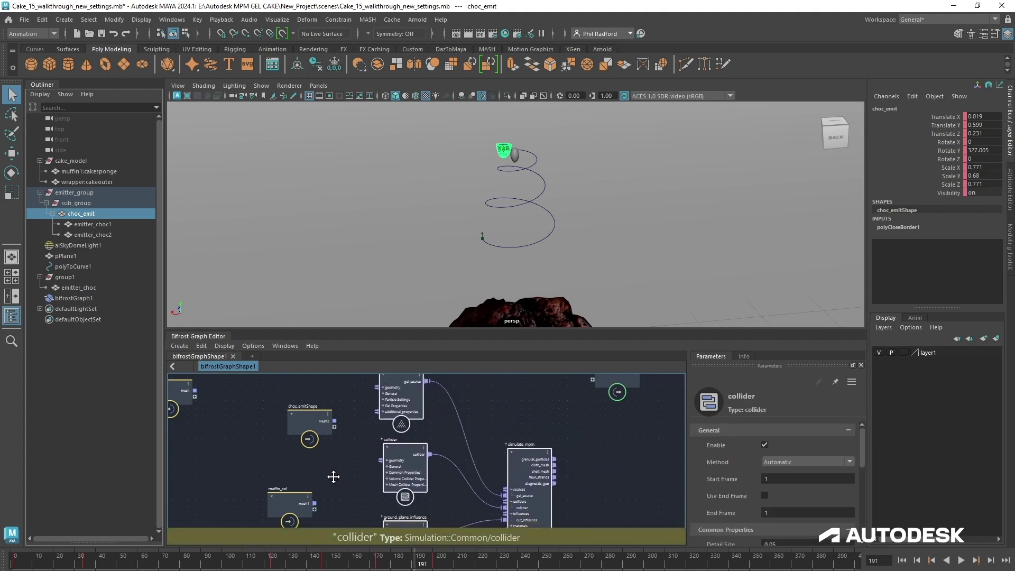
middle_click_drag(332, 475, 312, 415)
left_click(582, 501)
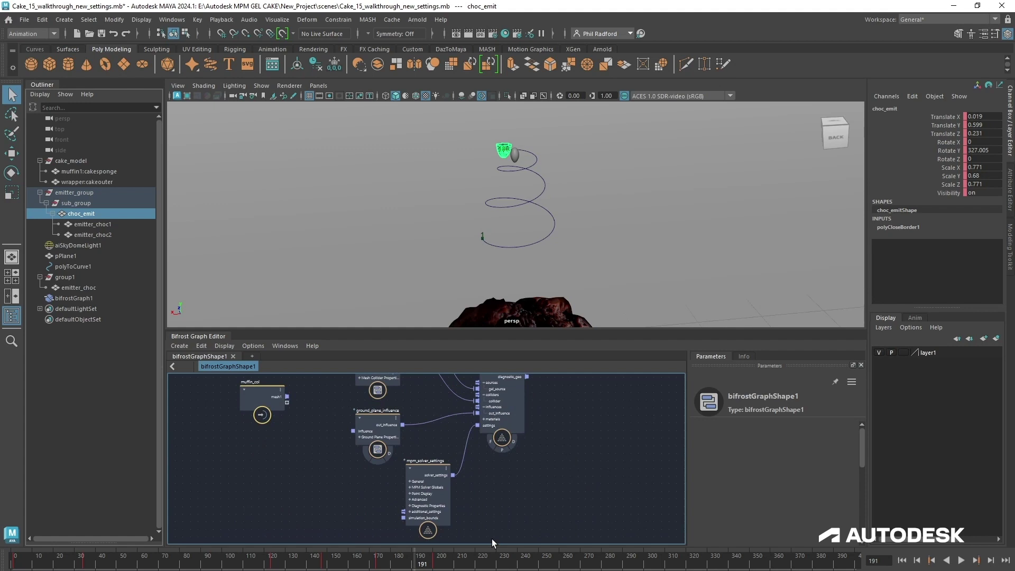
Move the ground_plane_influence node away from the solver, display its ground plane in the viewport, and compare it with pPlane1 around the muffin.
left_click_drag(378, 424, 337, 448)
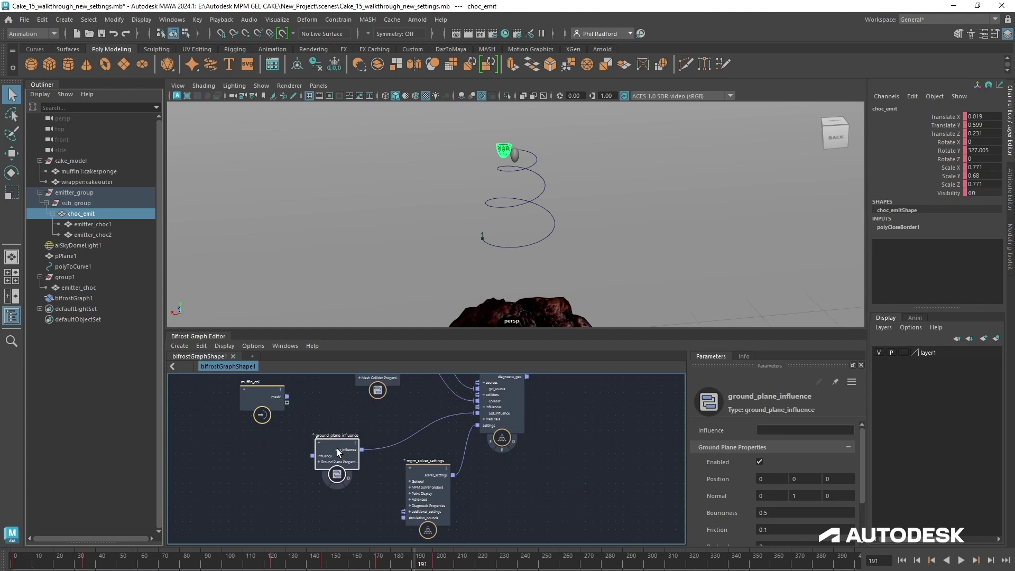
mouse_move(337, 448)
left_mouse_down()
mouse_move(354, 450)
mouse_move(336, 431)
left_mouse_up()
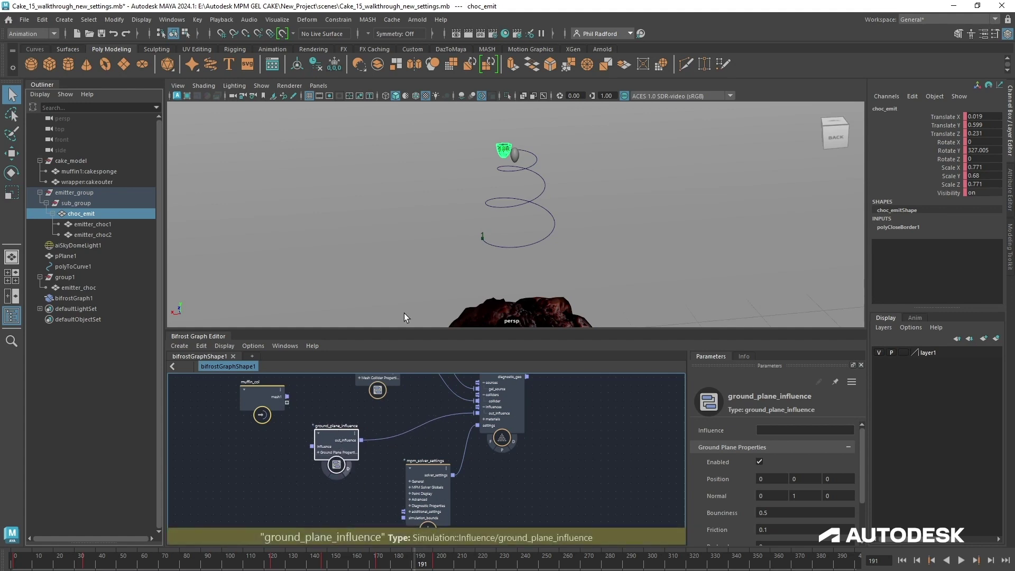
left_click(353, 480)
left_click(580, 299)
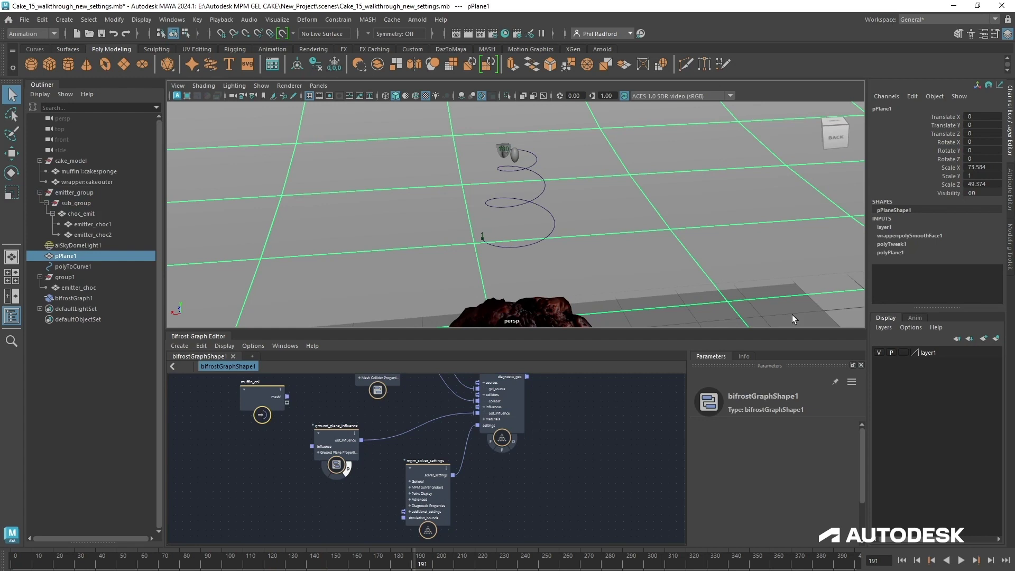
middle_click_drag(706, 191, 698, 116, "alt")
left_click_drag(715, 252, 679, 256, "alt")
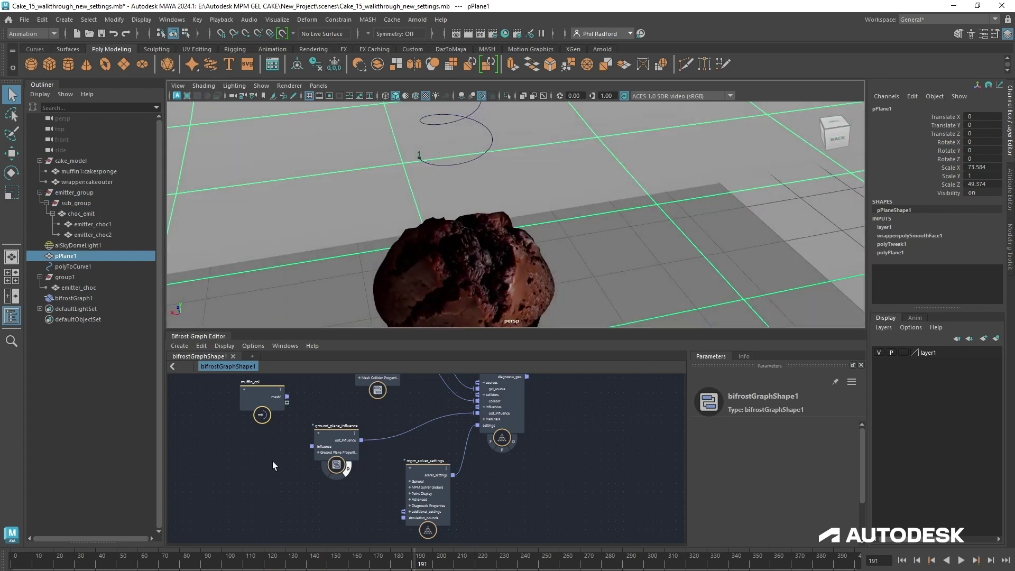
Shift the ground_plane_influence and mpm_solver_settings nodes lower in the graph and select the collider node.
mouse_move(338, 431)
left_mouse_down()
mouse_move(342, 447)
mouse_move(358, 430)
mouse_move(347, 448)
left_mouse_up()
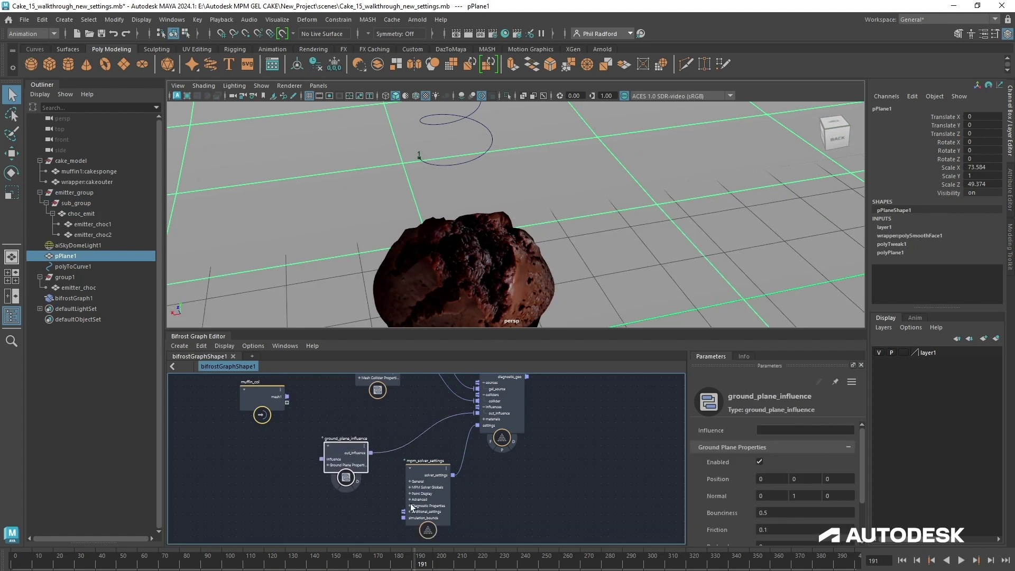
left_click_drag(443, 488, 425, 525)
middle_click_drag(406, 413, 411, 484, "alt")
scroll(393, 473, "down", 1)
left_click(386, 468)
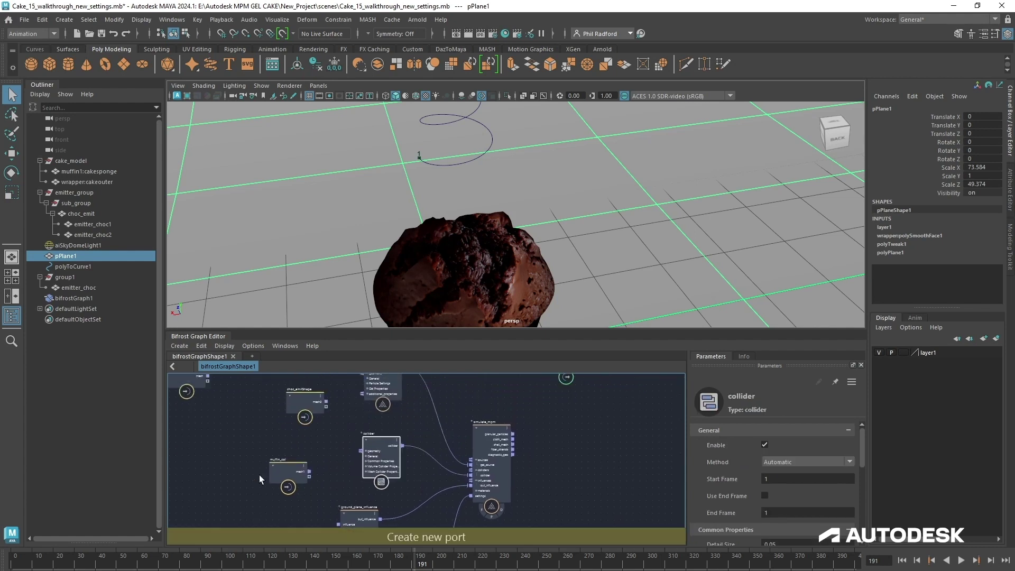
Connect the muffin_col mesh to the collider node's geometry input.
left_click(286, 473)
left_click_drag(285, 473, 359, 439)
left_click(365, 435)
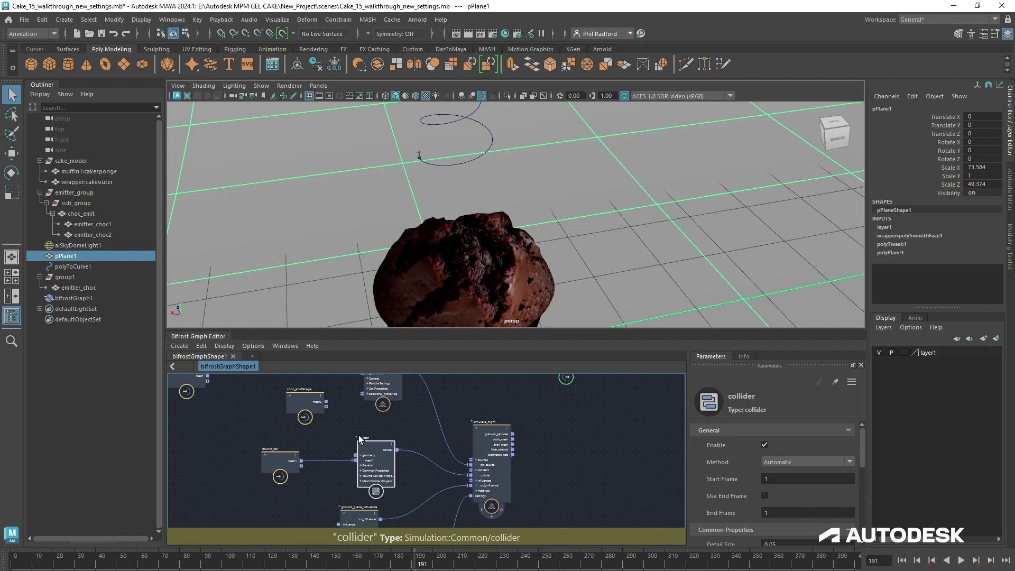
Connect the choc_emitShape mesh to the geometry input of source_mpm_gel.
middle_click_drag(347, 427, 345, 510, "alt")
scroll(346, 509, "up", 1)
left_click_drag(297, 482, 380, 444)
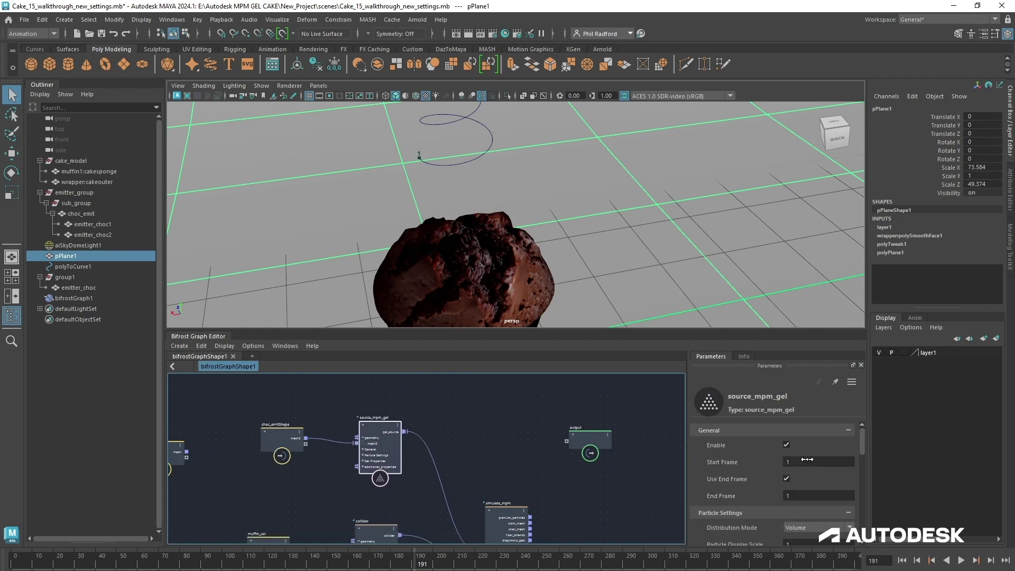
Set the source_mpm_gel end frame to 200 and briefly play the emitter animation on the spiral.
left_click(807, 495)
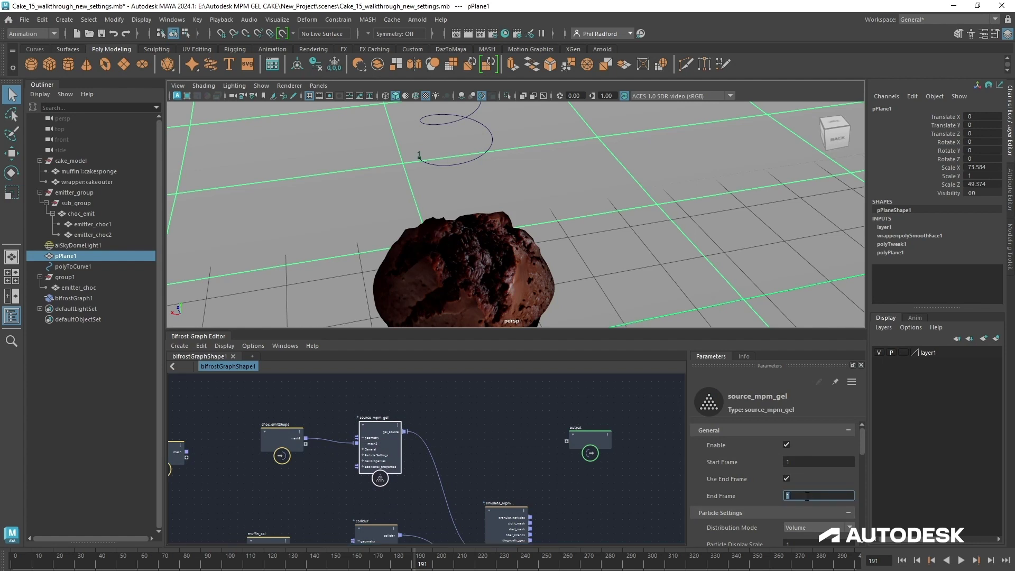
type("200")
middle_click_drag(499, 175, 479, 291, "alt")
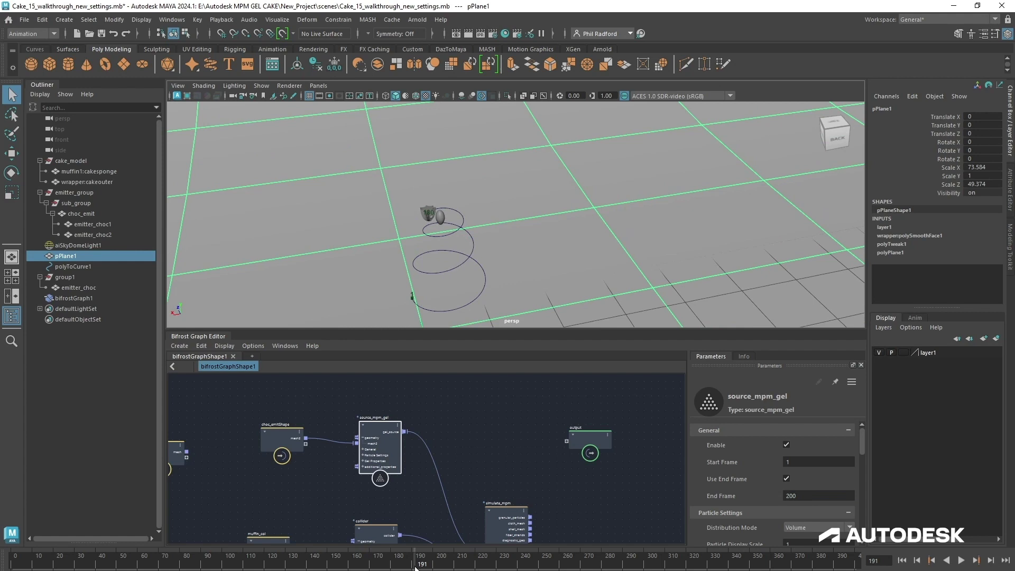
key("alt+v")
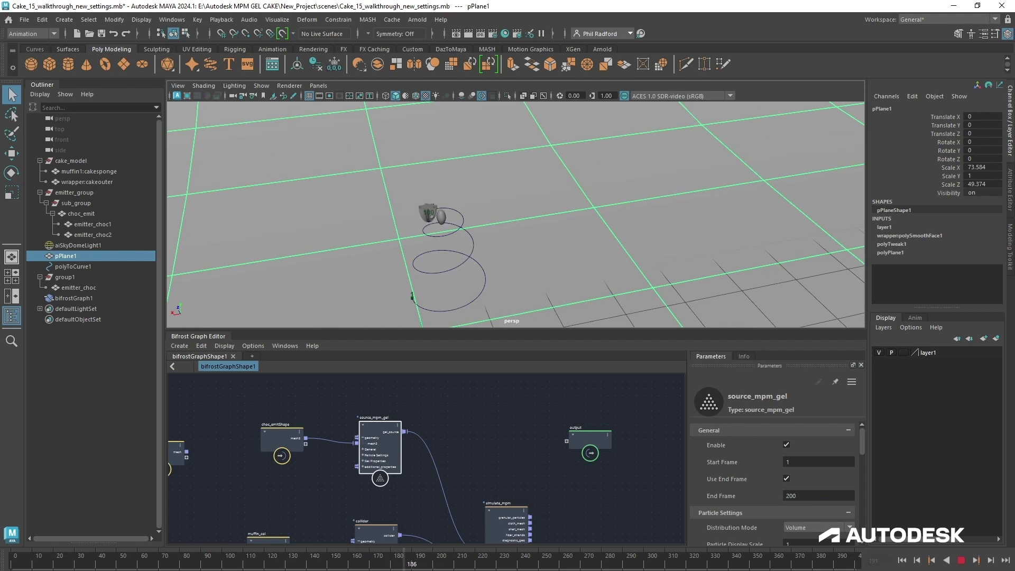
key("alt+v")
Move the output node farther out and connect simulate_mpm's granular_particles to it.
left_click(502, 453)
right_click_drag(503, 453, 468, 436, "alt")
middle_click_drag(475, 437, 476, 403, "alt")
left_click(397, 411)
right_click_drag(490, 417, 600, 422, "alt")
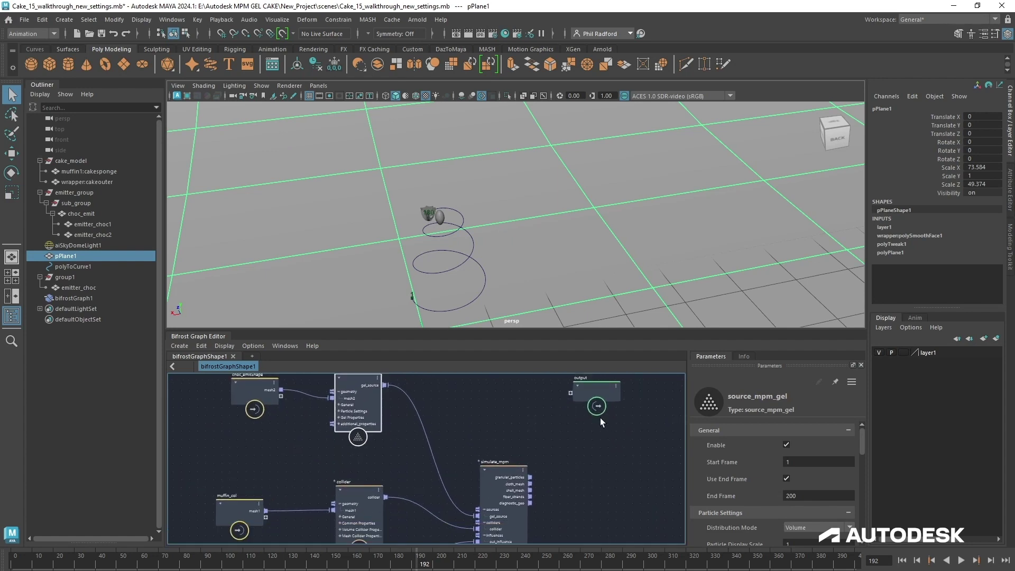
left_click_drag(598, 398, 662, 438)
scroll(630, 445, "up", 1)
left_click_drag(517, 481, 652, 433)
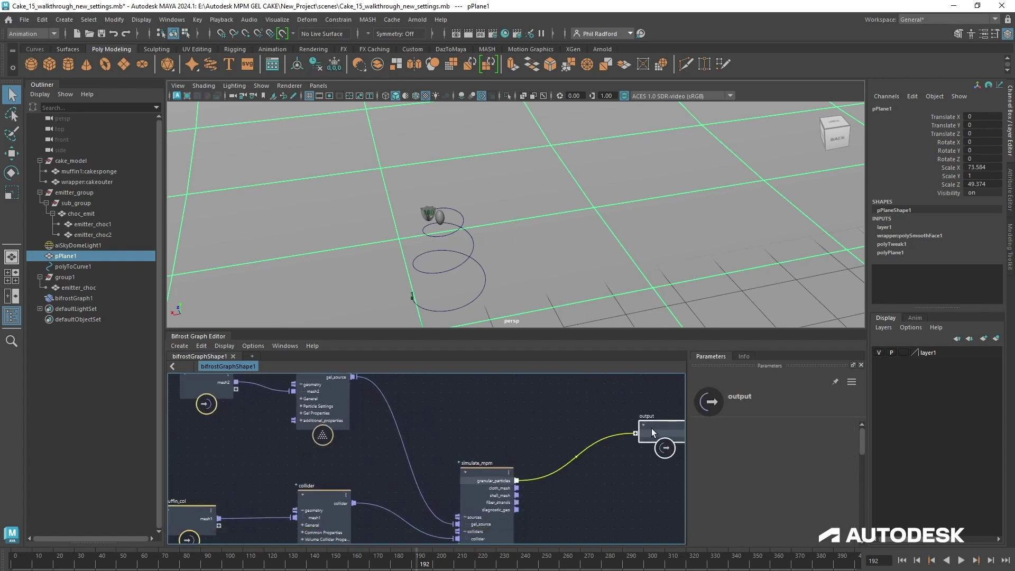
middle_click_drag(351, 447, 374, 471)
left_click(338, 416)
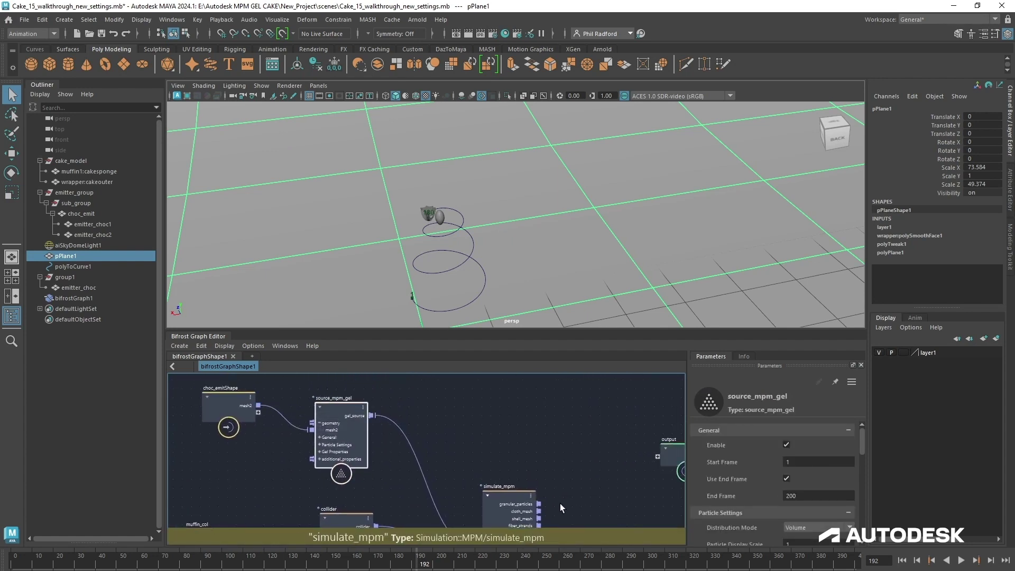
left_click_drag(539, 503, 660, 457)
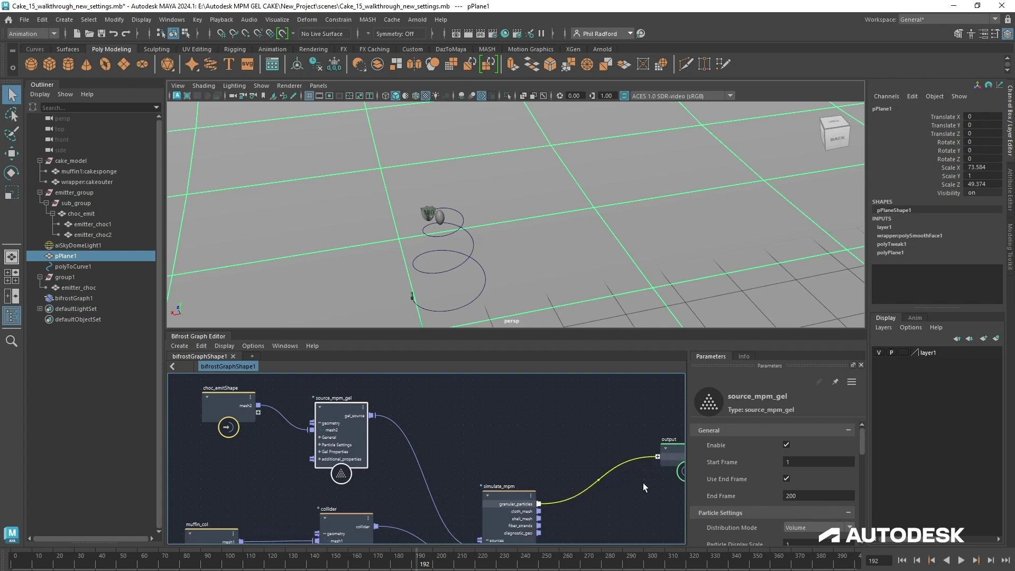
Change the Distribution Mode of source_mpm_gel to Surface and look closely at the emitter.
left_click_drag(341, 431, 337, 427)
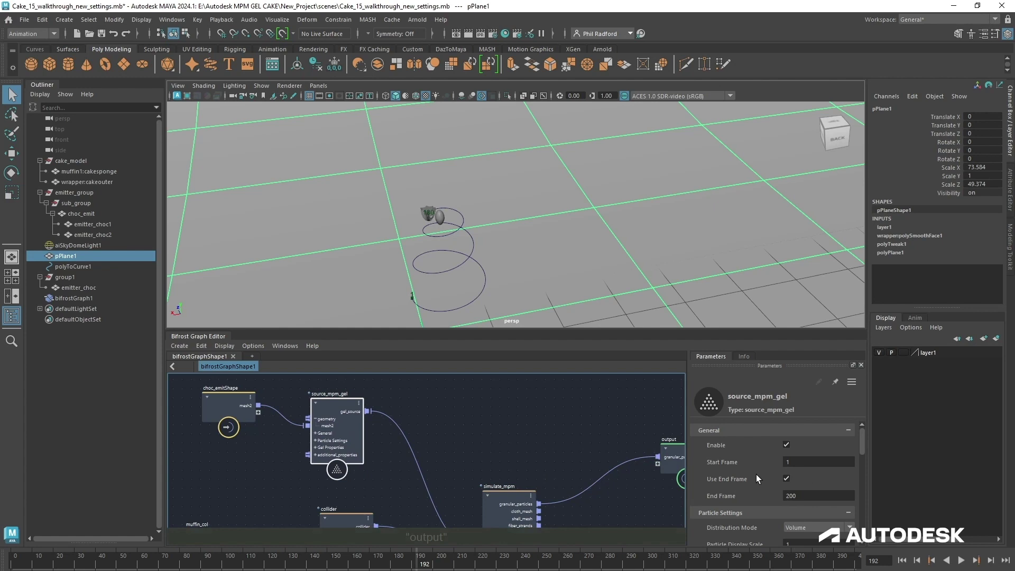
scroll(756, 474, "down", 3)
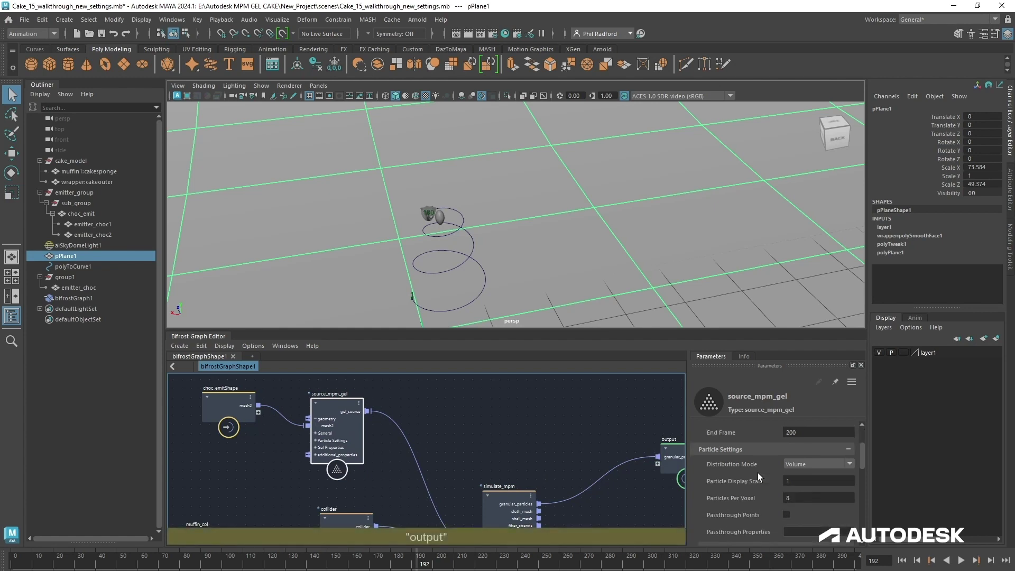
left_click(797, 465)
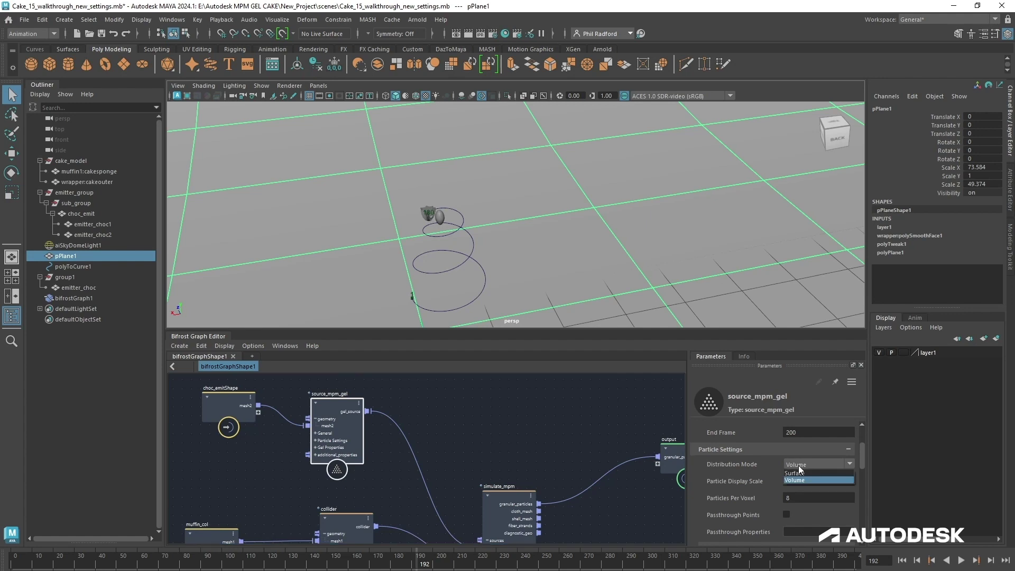
left_click(800, 472)
right_click_drag(394, 230, 482, 287, "alt")
middle_click_drag(387, 291, 452, 281, "alt")
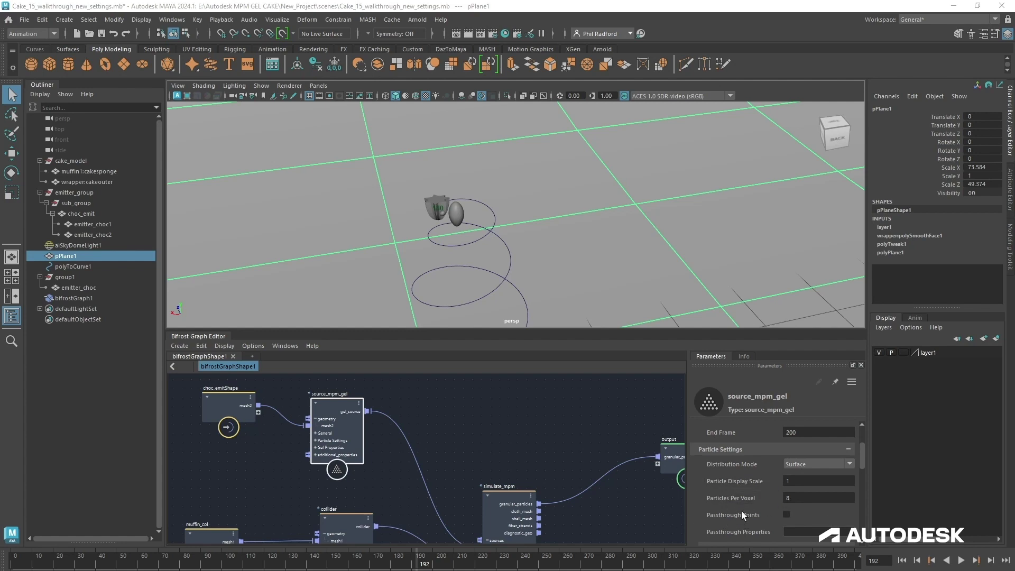
Try 500 particles per voxel on source_mpm_gel and inspect the emitted particles at frame 1.
left_click(811, 497)
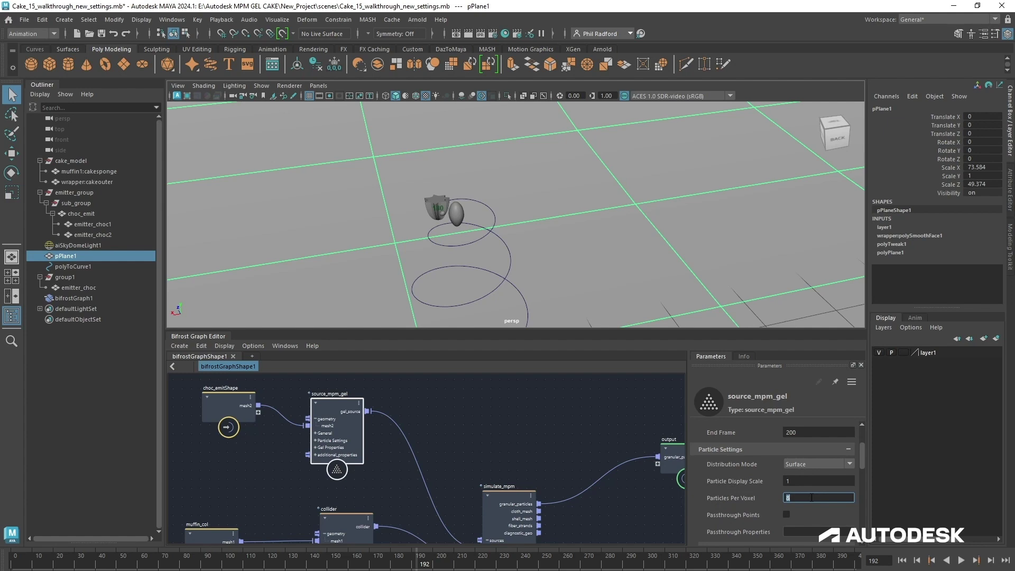
type("500")
key("Return")
left_click(901, 559)
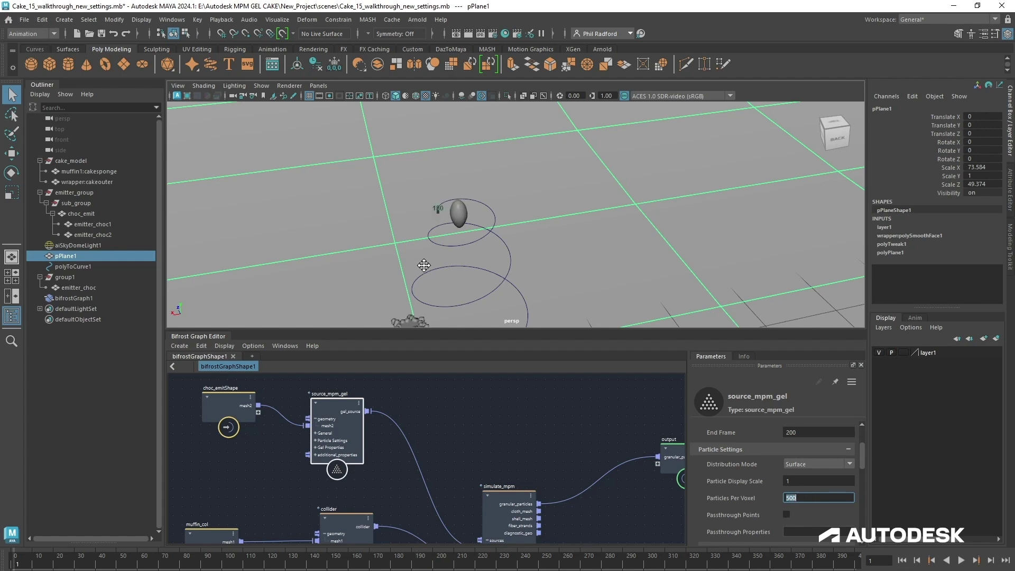
middle_click_drag(424, 264, 437, 290, "alt")
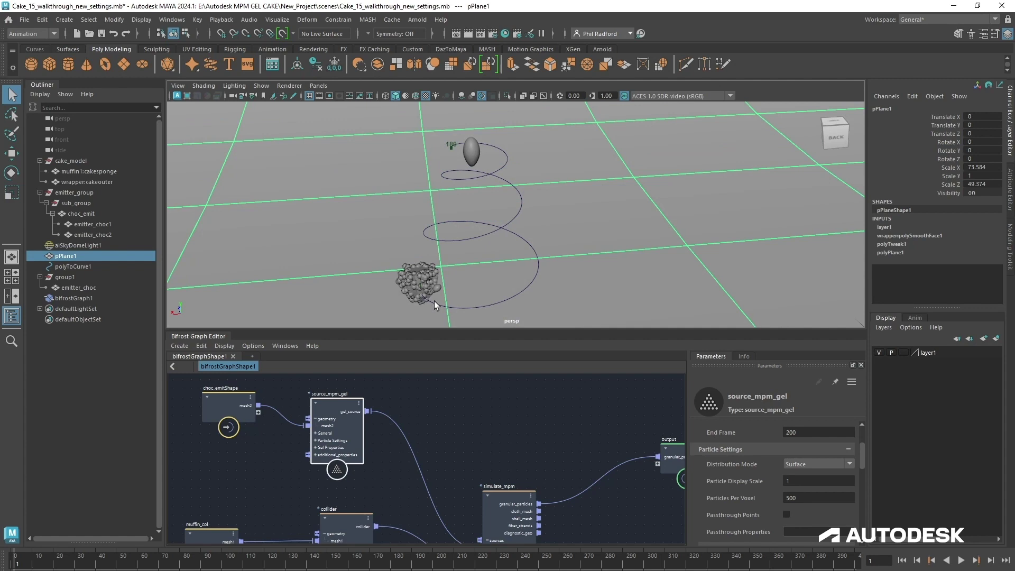
Set Particles Per Voxel back to 8 and advance to frame 2 to check the emission.
double_click(822, 497)
type("8")
right_click_drag(614, 284, 516, 277, "alt")
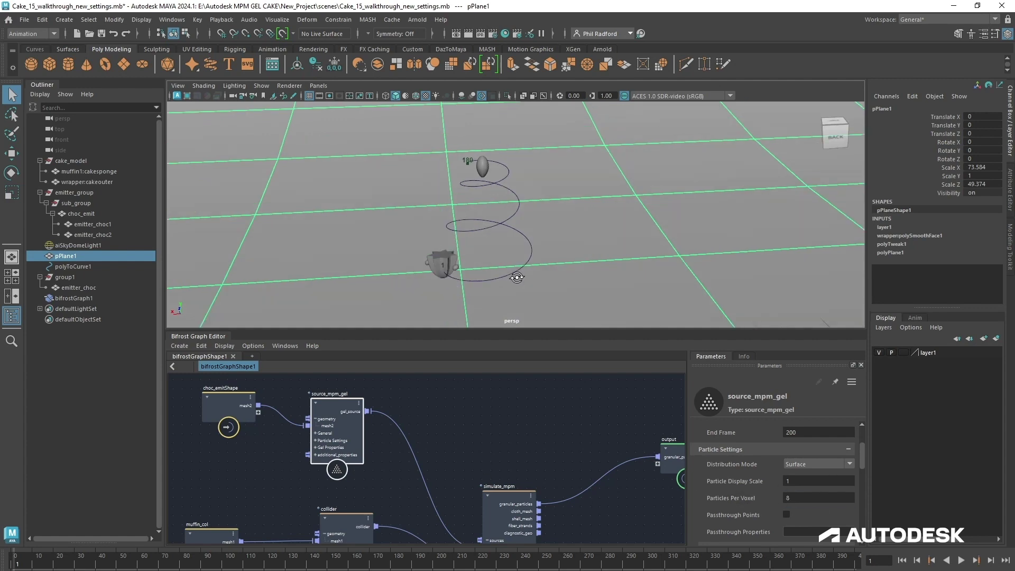
right_click_drag(430, 289, 501, 315, "alt")
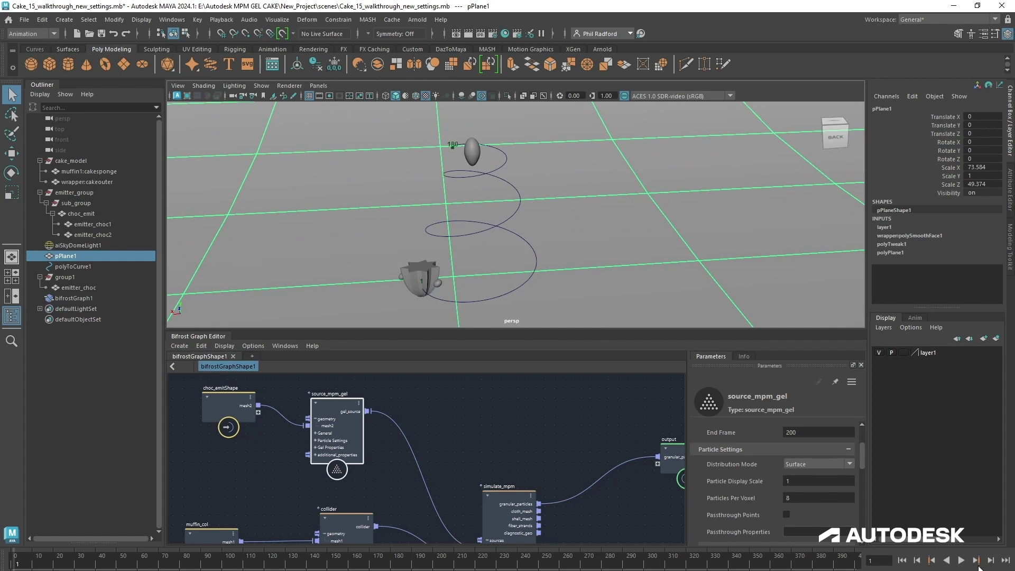
left_click(992, 561)
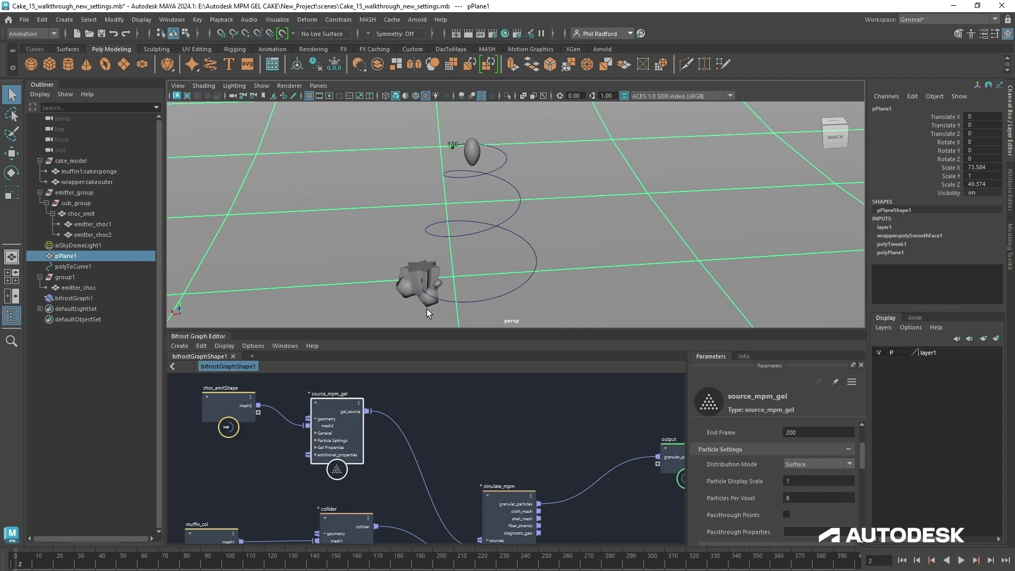
Enlarge the graph editor and set Volume Preservation to 0.4 in the Gel Properties of source_mpm_gel.
left_click(836, 500)
middle_click_drag(514, 458, 492, 437, "alt")
scroll(740, 487, "down", 4)
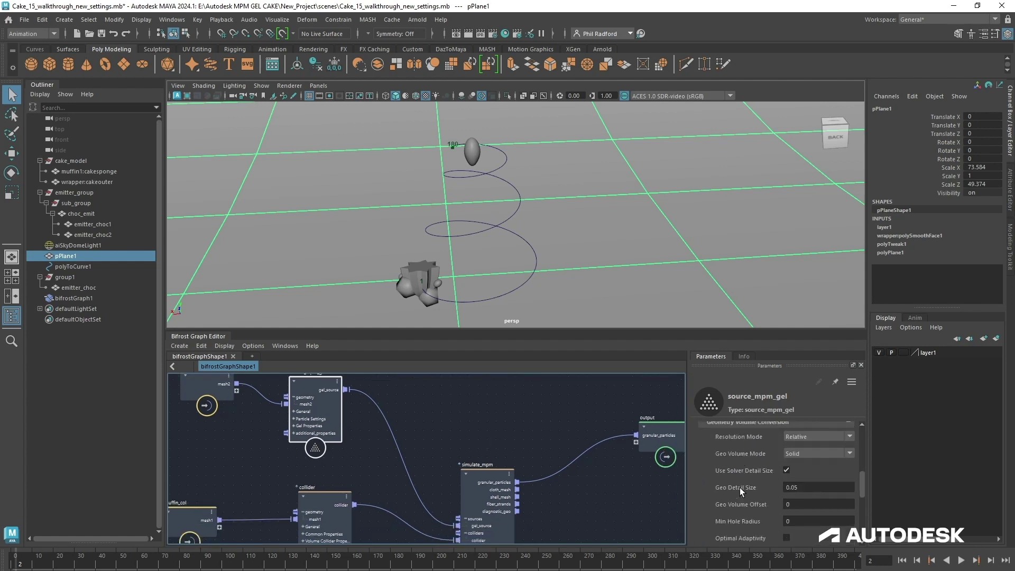
scroll(739, 487, "down", 5)
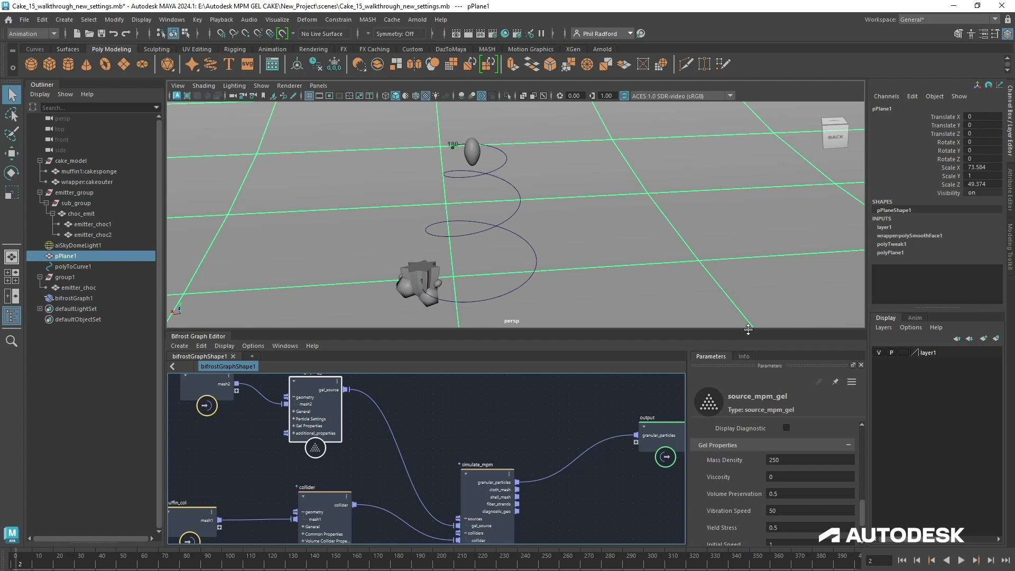
left_click_drag(748, 329, 748, 253)
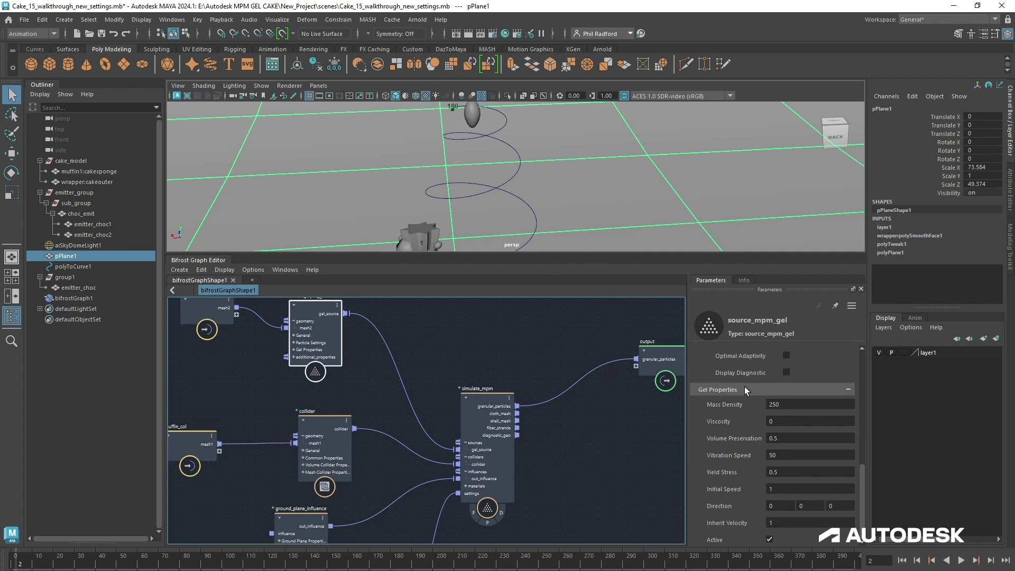
left_click(809, 404)
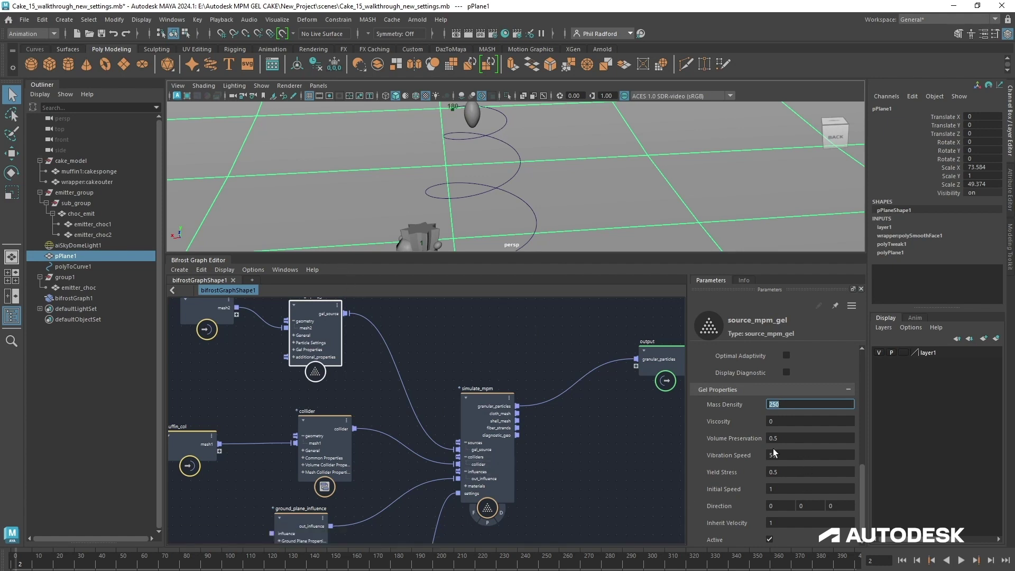
left_click(780, 421)
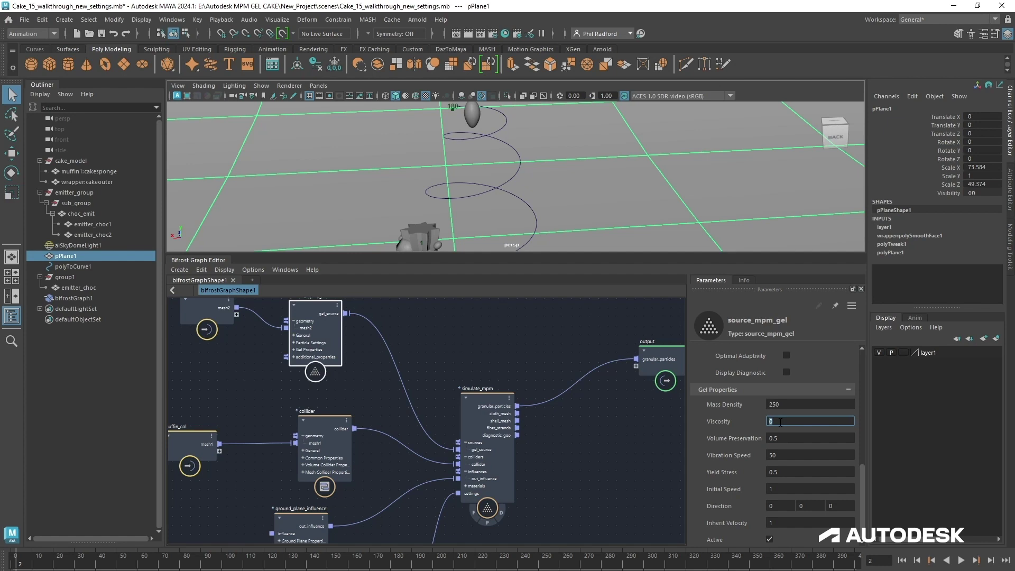
left_click(776, 438)
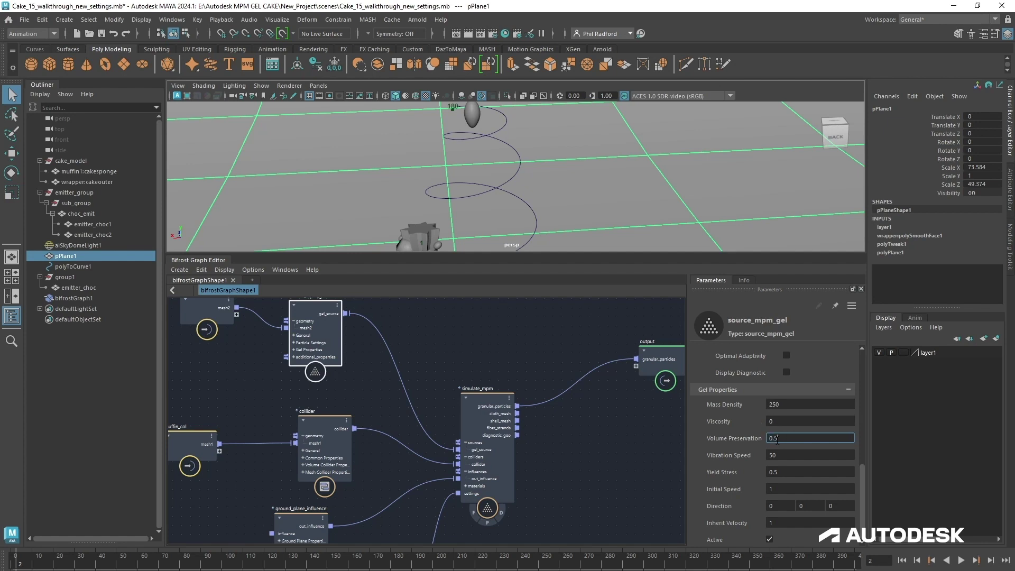
left_click_drag(777, 440, 776, 442)
left_click(791, 438)
left_click_drag(777, 440, 773, 440)
double_click(775, 439)
Set the gel source's Vibration Speed to 25 and its Yield Stress to 3.
double_click(791, 454)
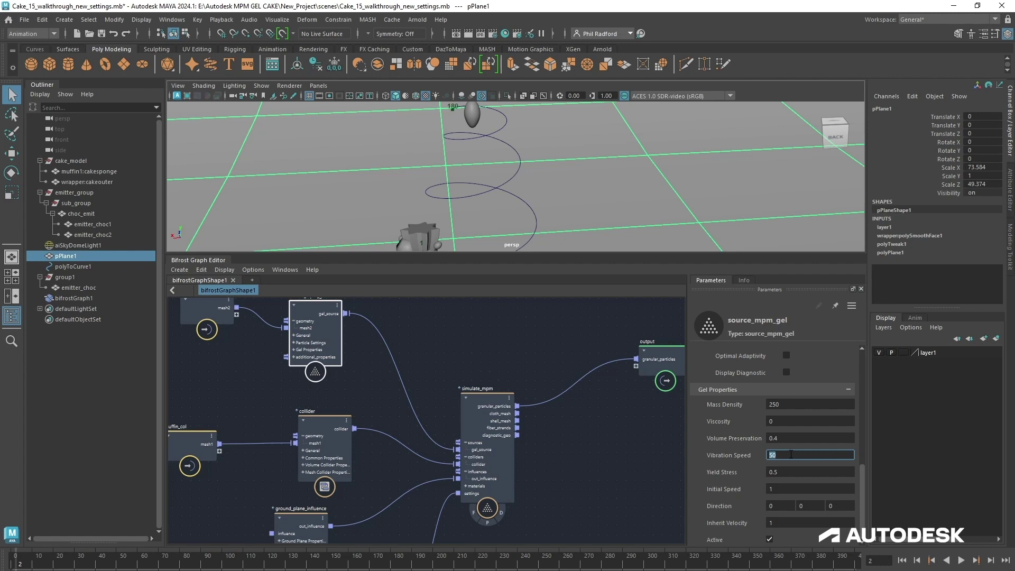
type("25")
key("Return")
left_click(797, 472)
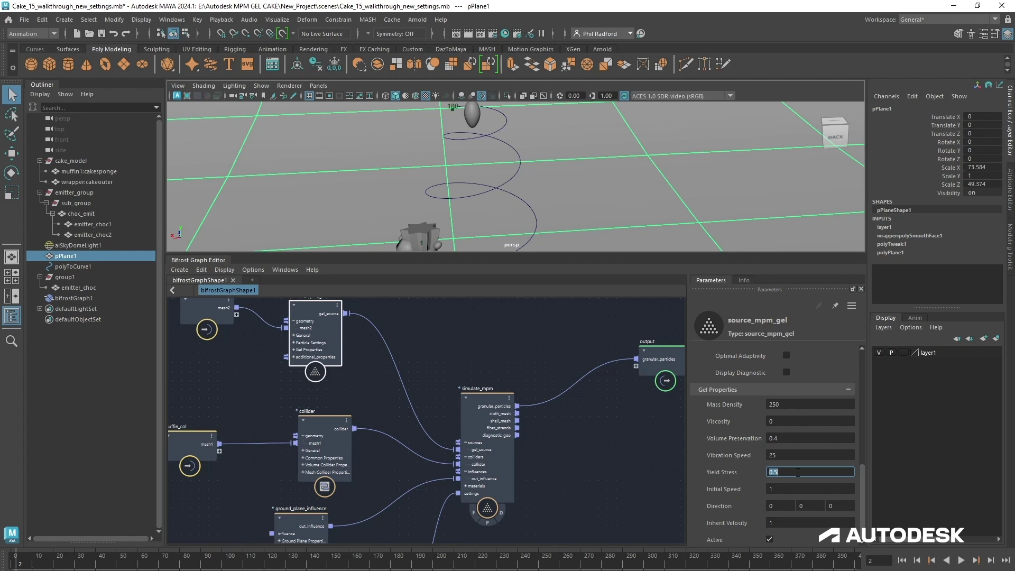
type("3")
Review the gel source's Inherit Velocity setting against the emitter's movement along the spiral.
left_click(790, 523)
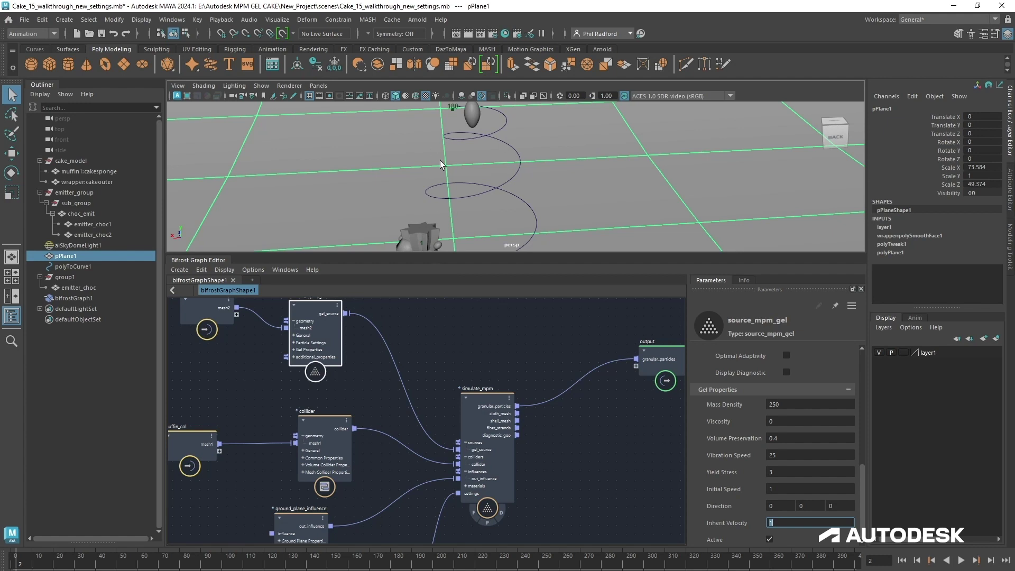
middle_click_drag(551, 196, 517, 177, "alt")
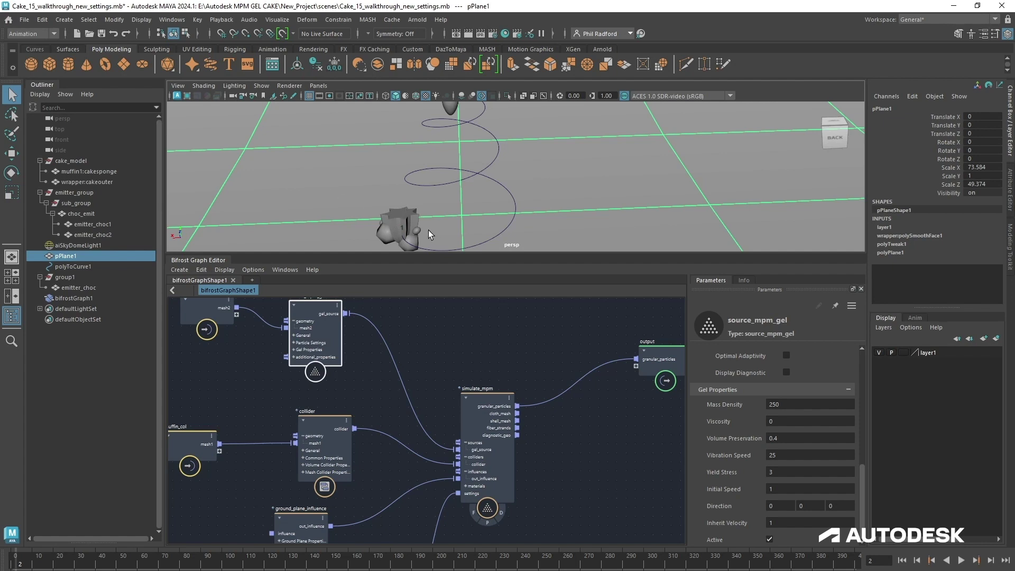
left_click(784, 522)
left_click_drag(783, 522, 660, 523)
Select the collider node and set its mesh collider Bounciness to 0 and Friction to 1.
left_click_drag(516, 255, 515, 322)
left_click(334, 464)
left_click_drag(333, 463, 318, 463)
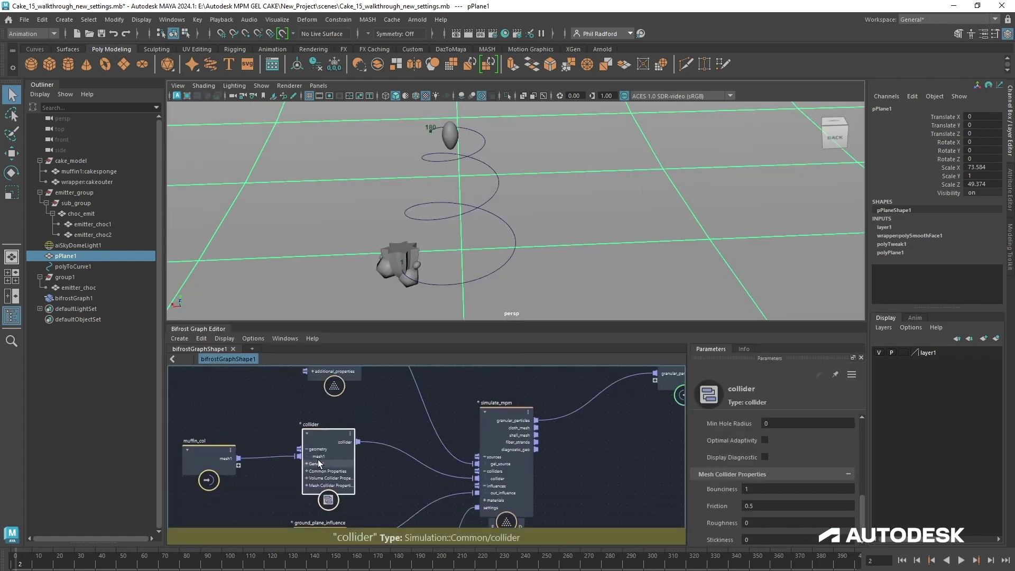
left_click_drag(711, 323, 709, 274)
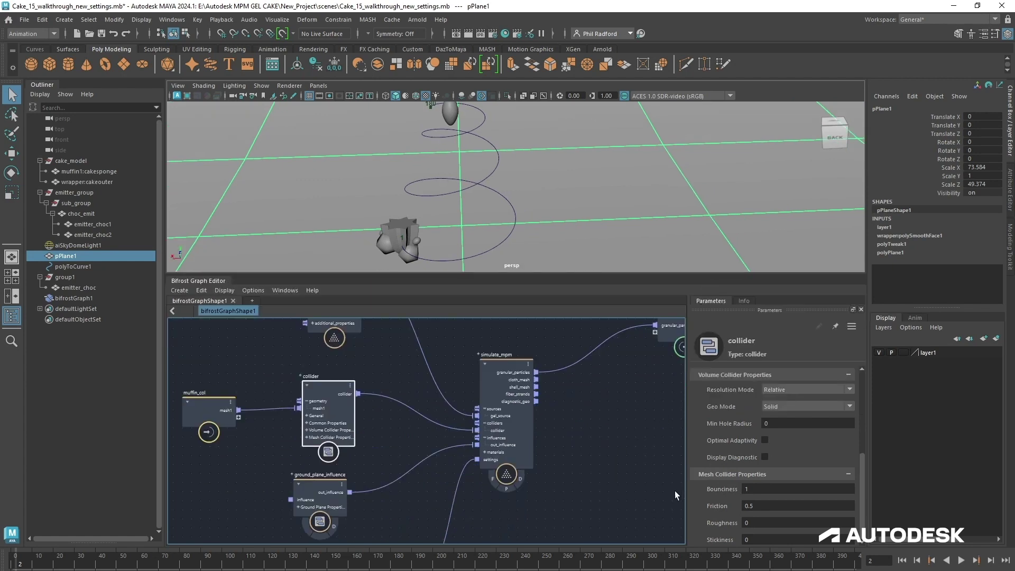
left_click(768, 488)
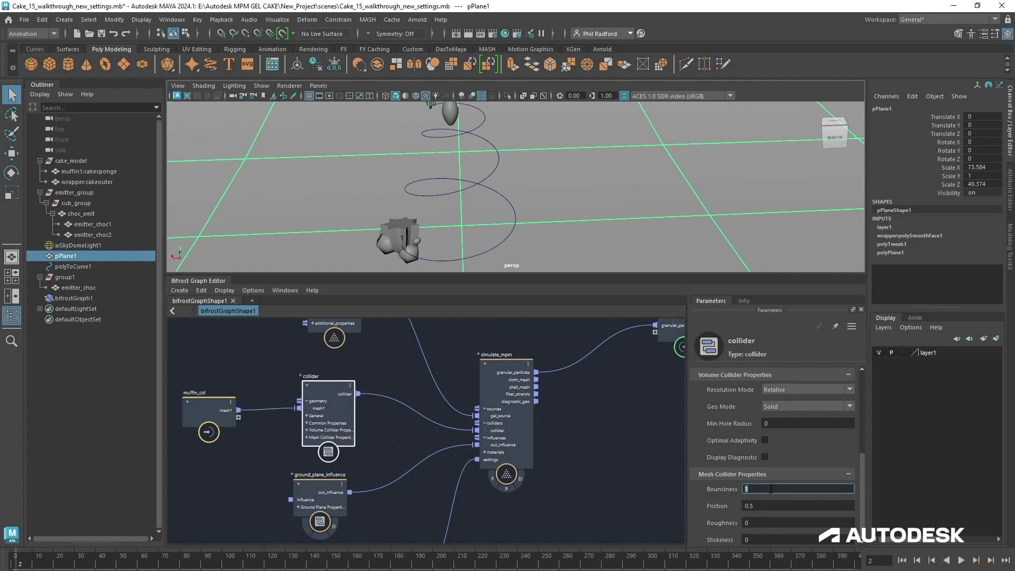
left_click(769, 506)
type("1")
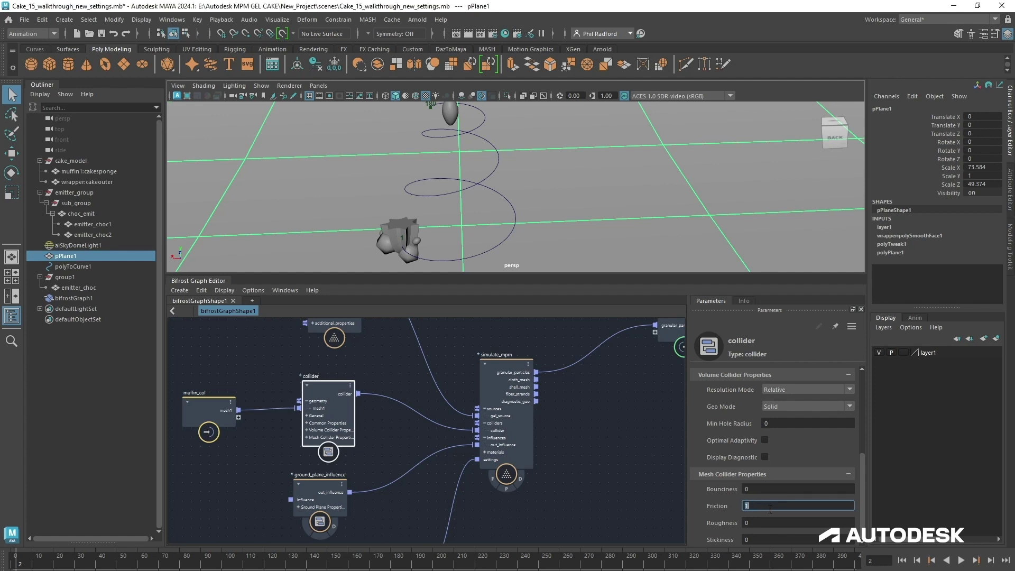
Set the collider's Stickiness to 3 and enlarge the viewport to bring the muffin into view.
left_click(756, 538)
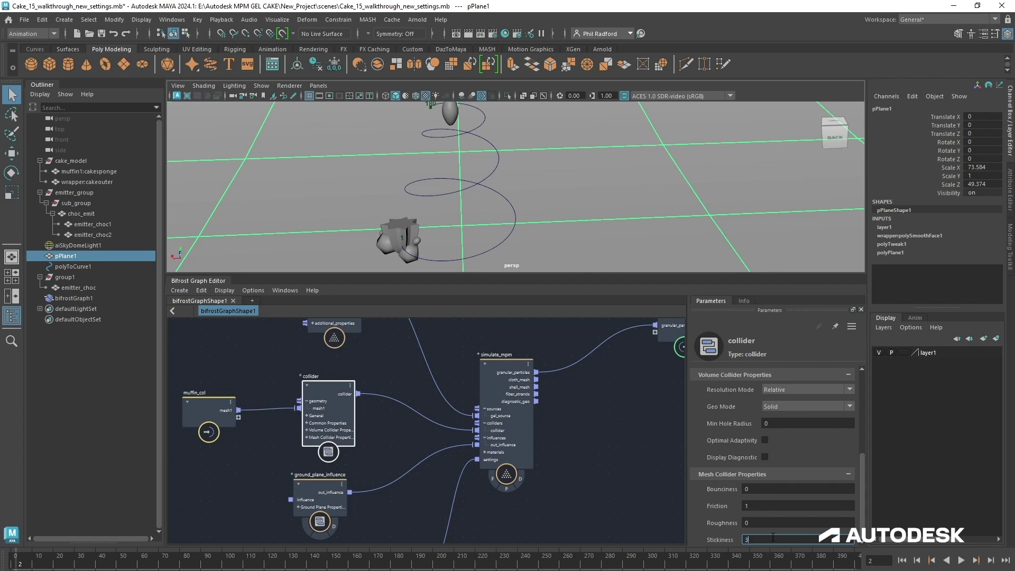
type("3")
key("Return")
left_click_drag(524, 276, 524, 415)
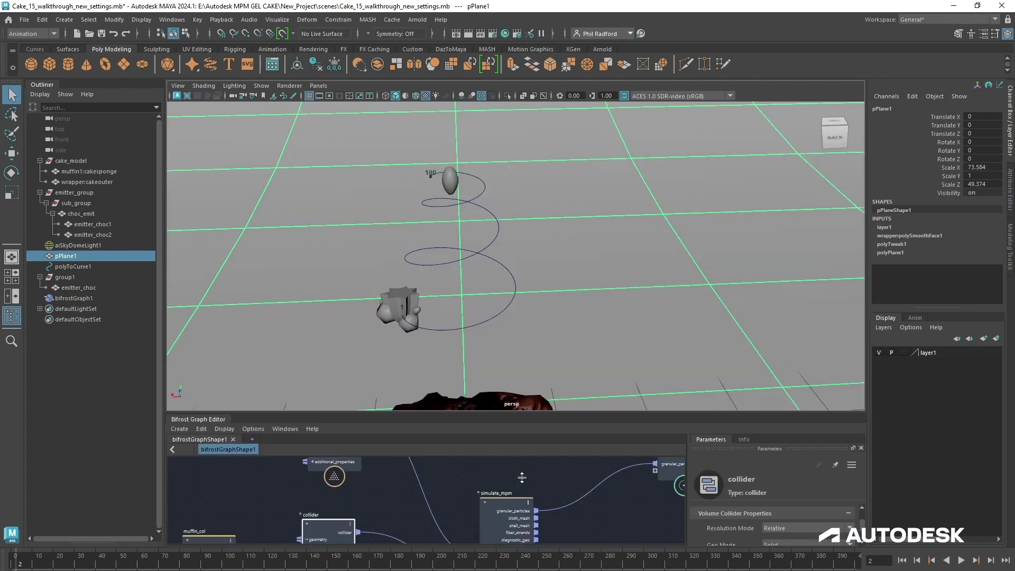
Deselect the ground plane and frame the whole muffin with the emitter spiral in the viewport.
right_click_drag(717, 264, 407, 236, "alt")
middle_click_drag(562, 335, 547, 289, "alt")
left_click_drag(547, 289, 566, 195, "alt")
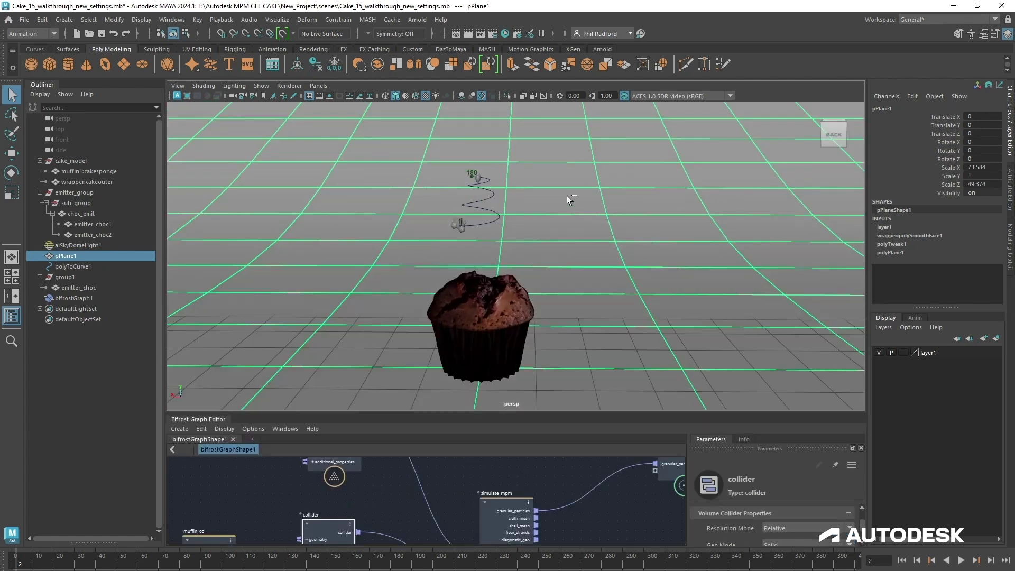
left_click(566, 196)
middle_click_drag(628, 362, 623, 334, "alt")
left_click_drag(623, 334, 613, 346, "alt")
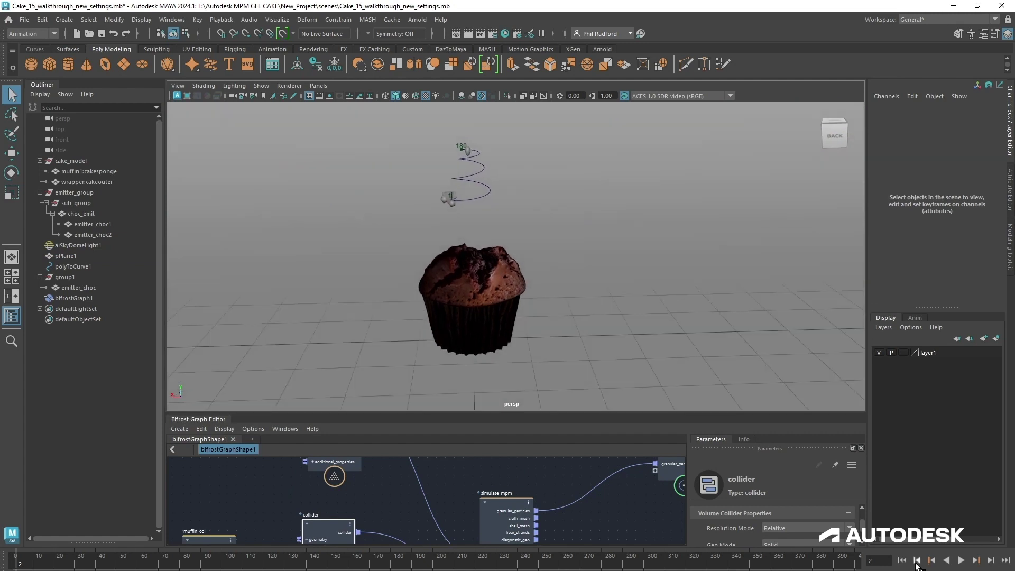
Play the simulation from frame 1 to frame 219 and inspect the frosting on the muffin from several angles.
left_click(902, 560)
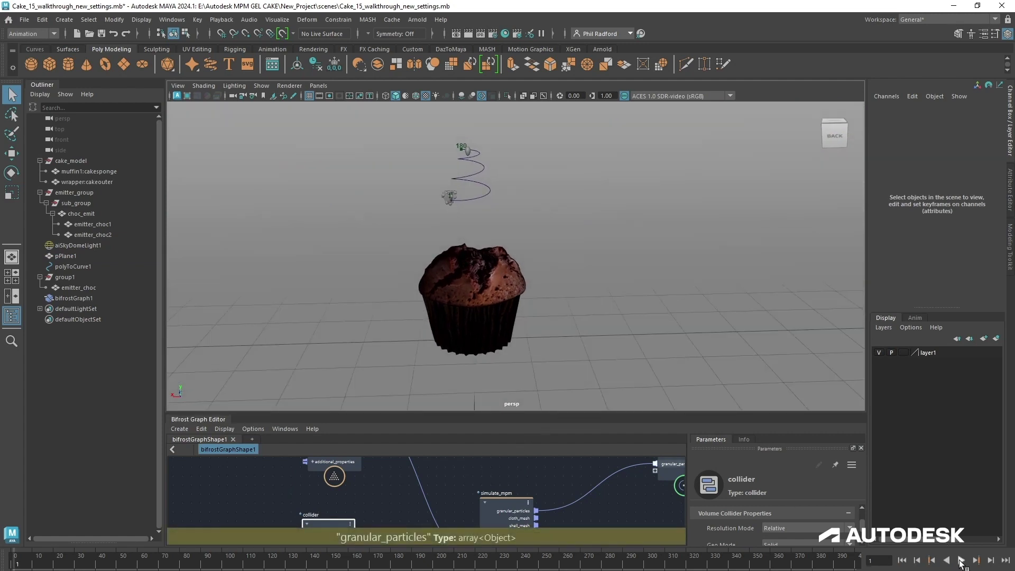
left_click(960, 560)
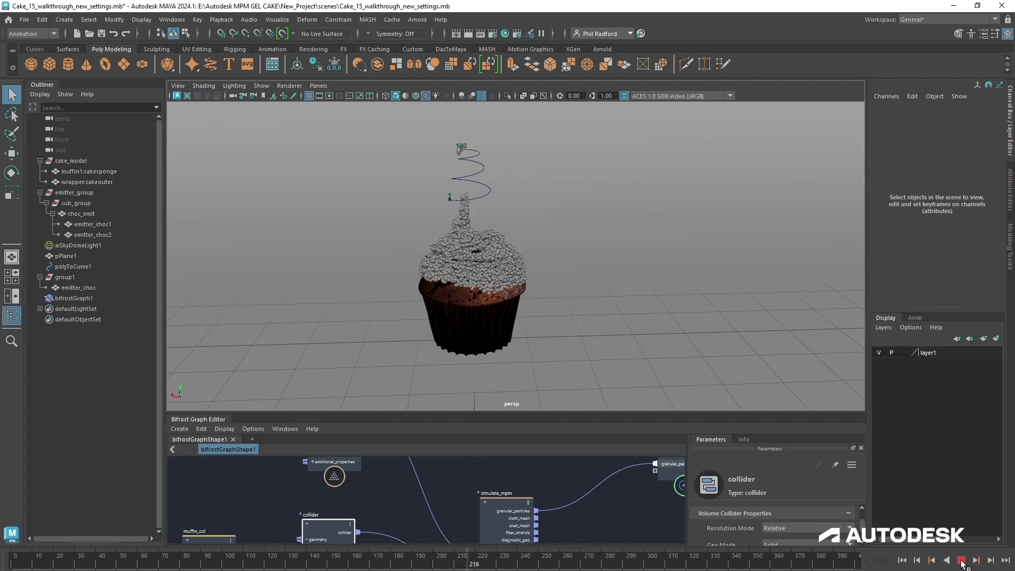
left_click(960, 559)
left_click_drag(523, 256, 496, 310, "alt")
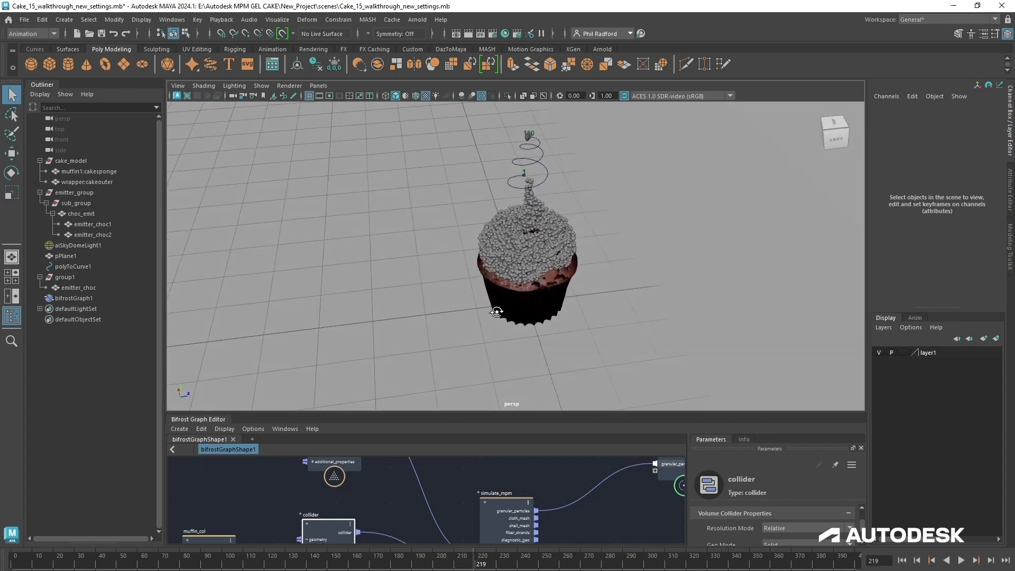
scroll(526, 255, "up", 5)
left_click_drag(527, 255, 544, 187, "alt")
scroll(564, 227, "down", 3)
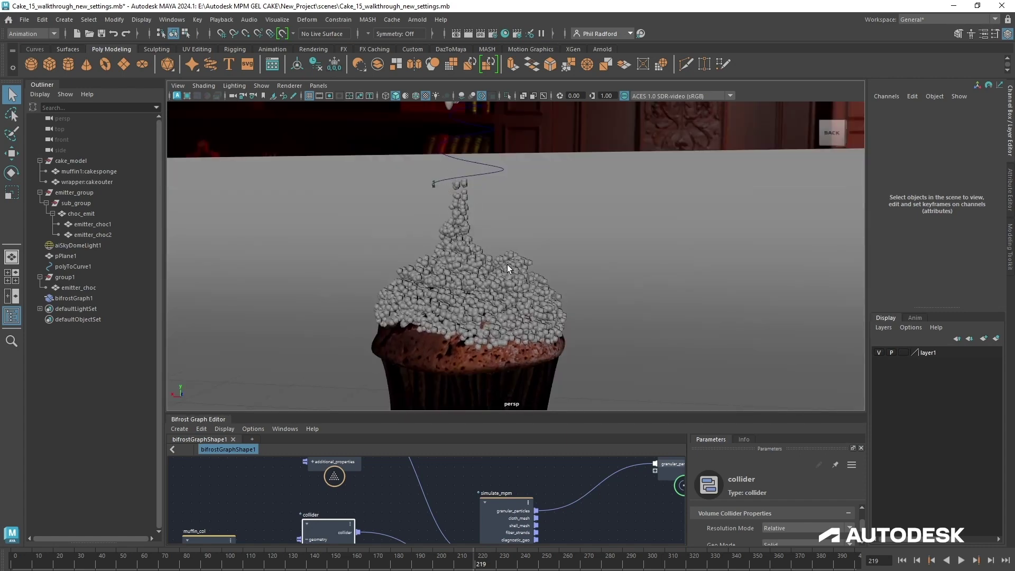
left_click_drag(503, 256, 565, 360, "alt")
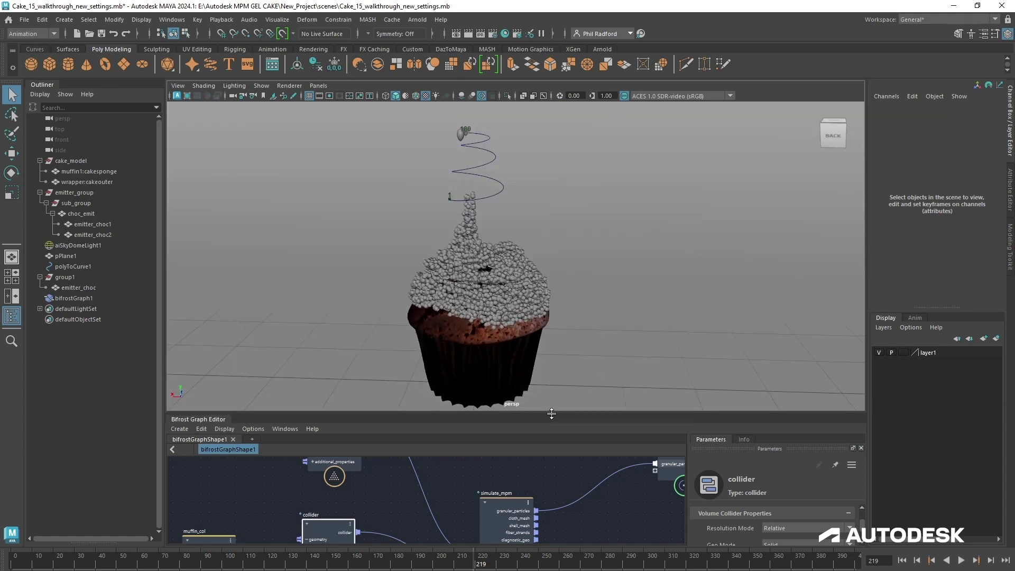
Enlarge the graph editor and move the output node farther away from simulate_mpm to make room between them.
left_click_drag(553, 413, 565, 264)
middle_click_drag(577, 427, 560, 361, "alt")
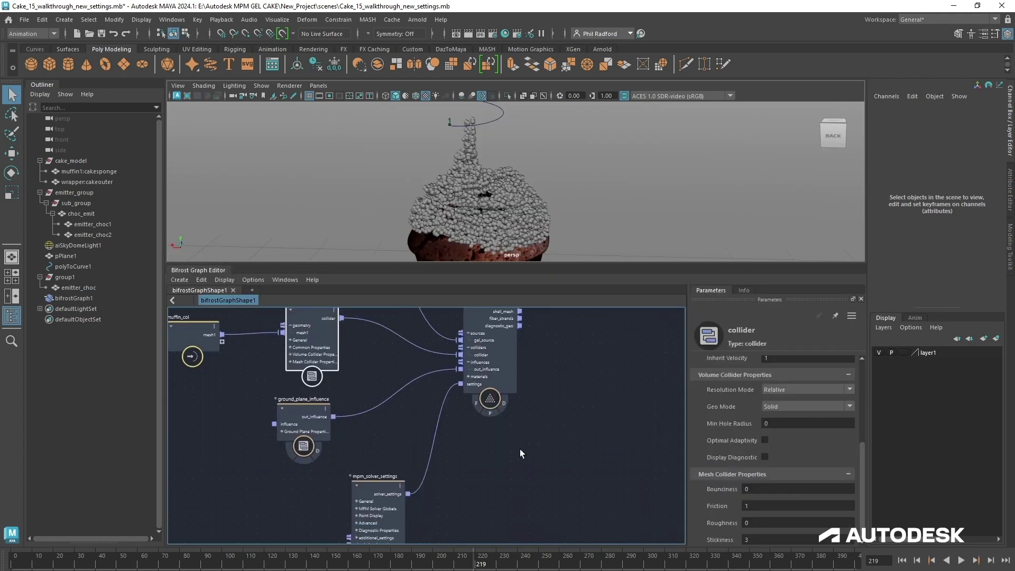
middle_click_drag(520, 449, 476, 520, "alt")
scroll(488, 516, "up", 1)
middle_click_drag(564, 416, 516, 480, "alt")
scroll(499, 425, "down", 3)
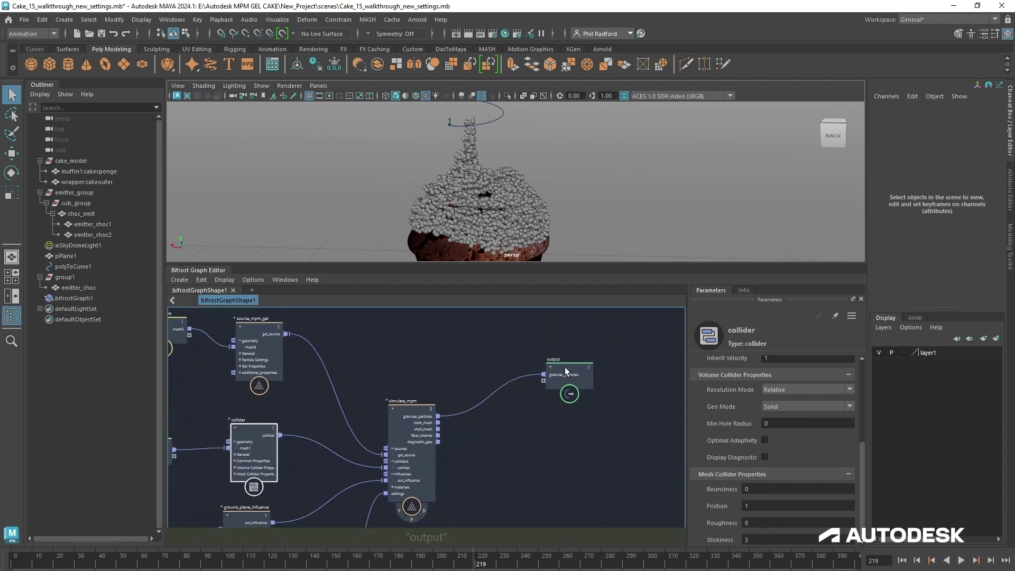
left_click_drag(567, 370, 645, 384)
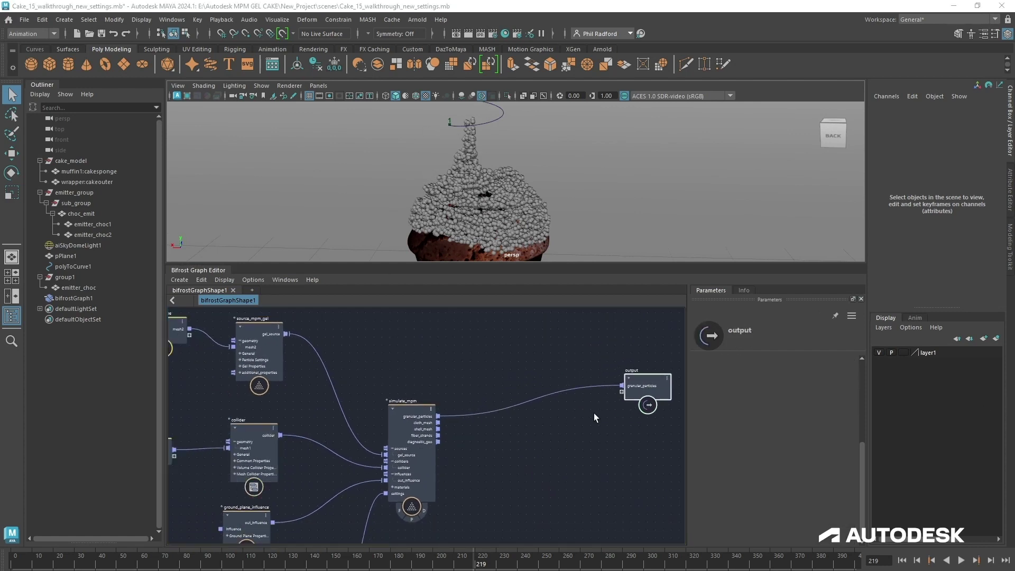
Add a Particle_Property_Reference node and place it between simulate_mpm and the output node.
middle_click_drag(539, 452, 481, 429, "alt")
scroll(486, 426, "up", 2)
left_click(486, 423)
key("Tab")
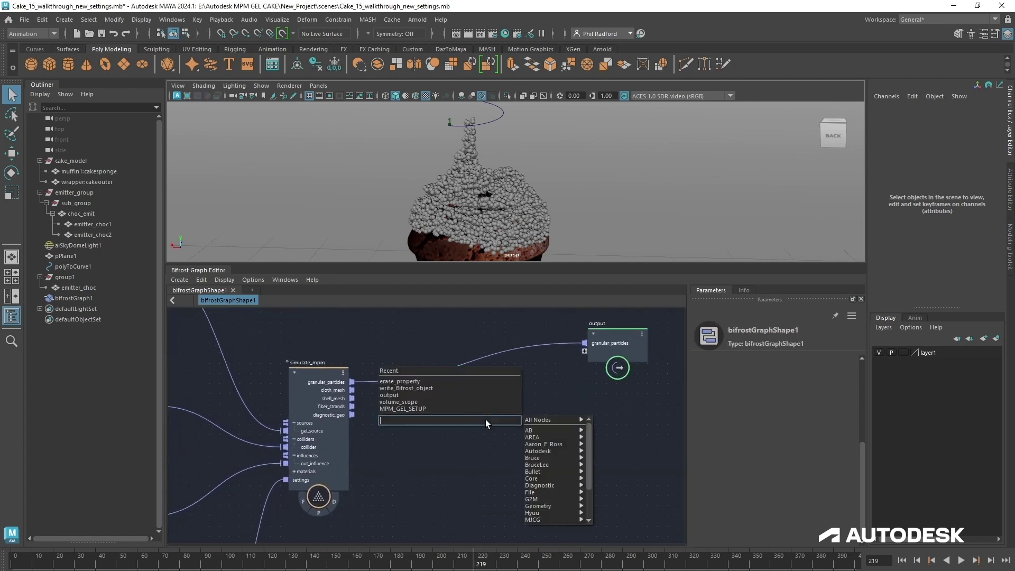
type("particle")
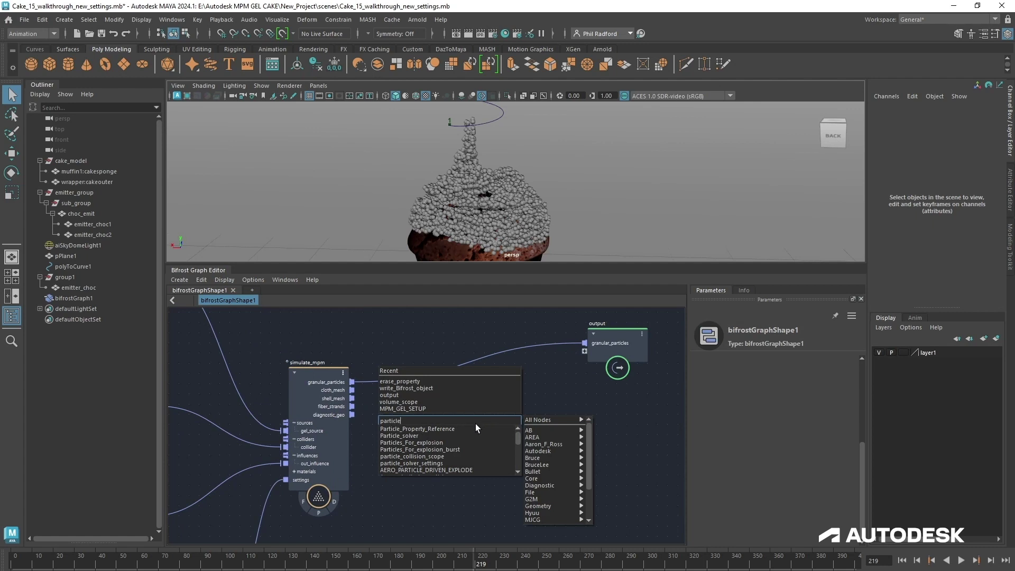
left_click(460, 428)
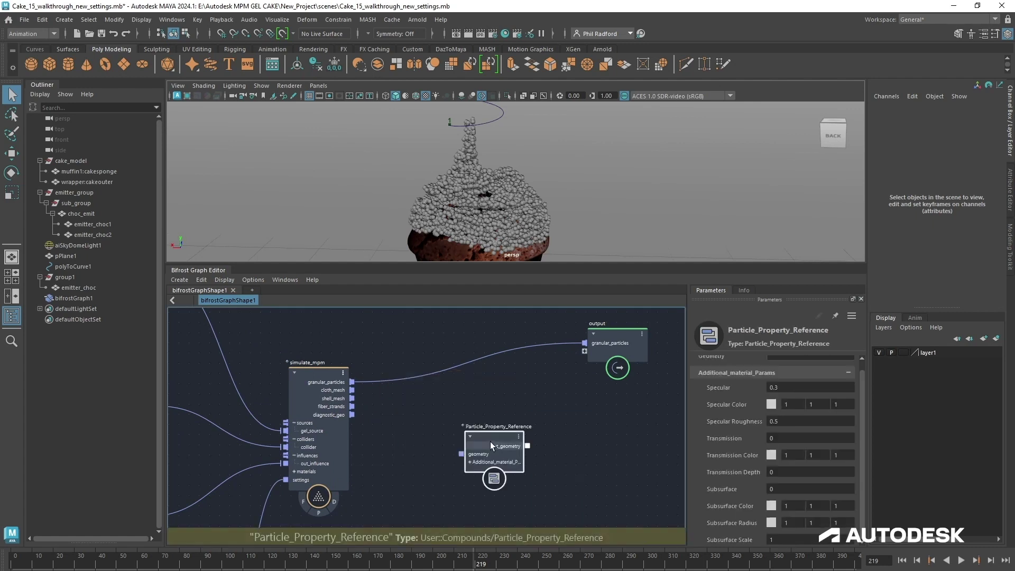
left_click_drag(490, 441, 488, 411)
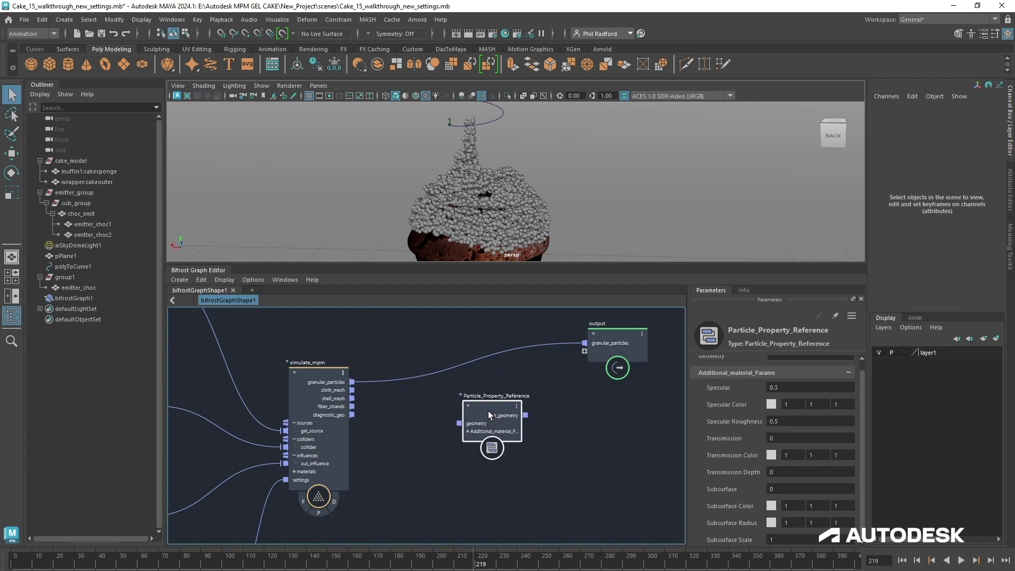
Examine the nodes inside the Particle_Property_Reference compound and return to the main graph.
double_click(487, 410)
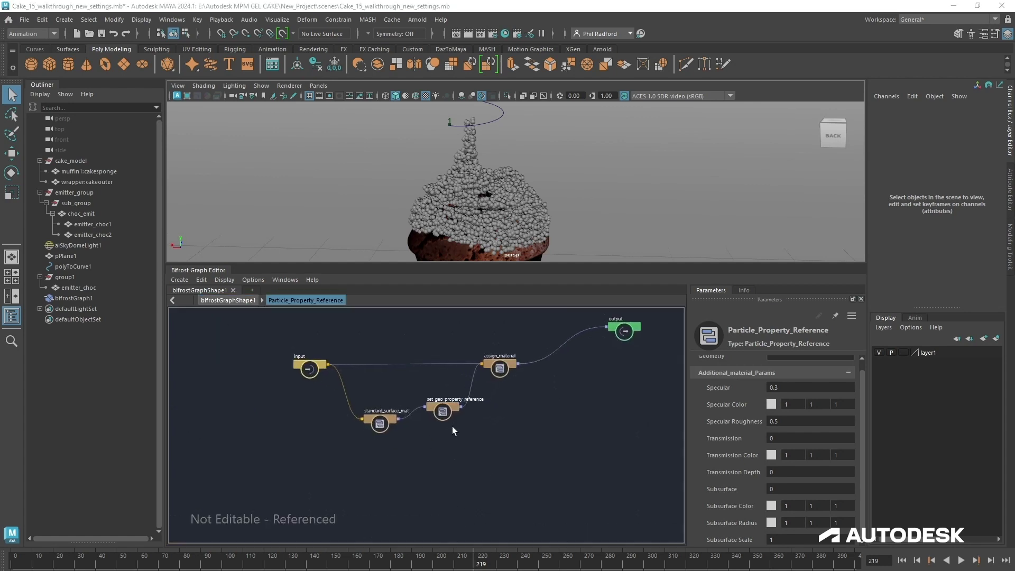
scroll(511, 468, "down", 2)
middle_click_drag(523, 453, 508, 482, "alt")
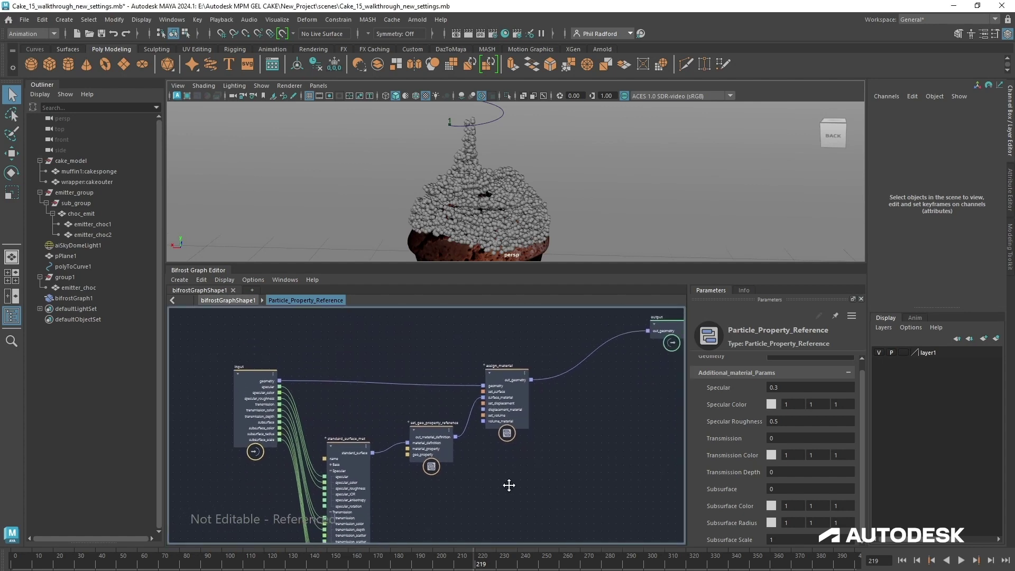
left_click_drag(265, 394, 224, 394)
left_click_drag(505, 407, 540, 368)
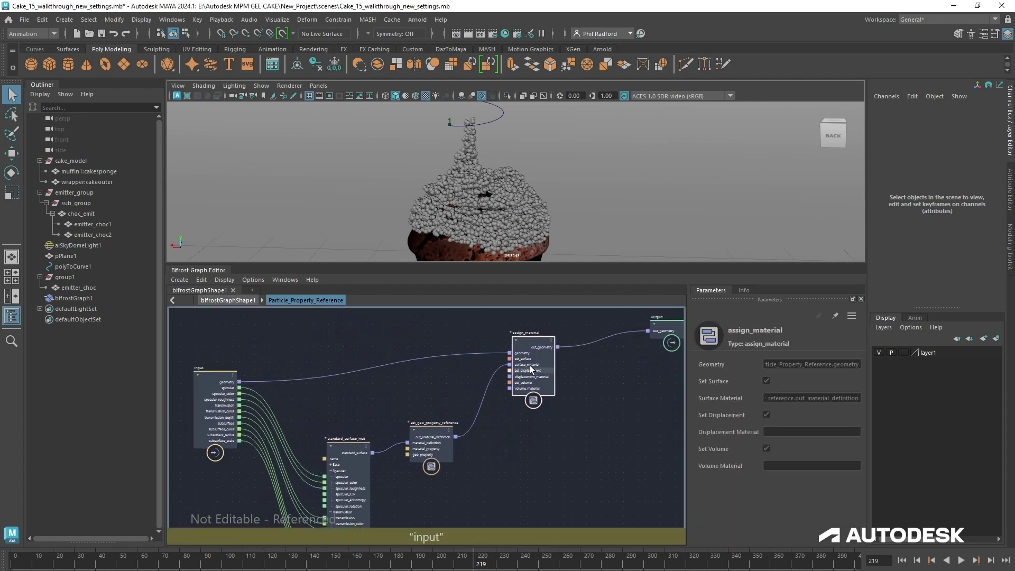
left_click_drag(423, 437, 441, 410)
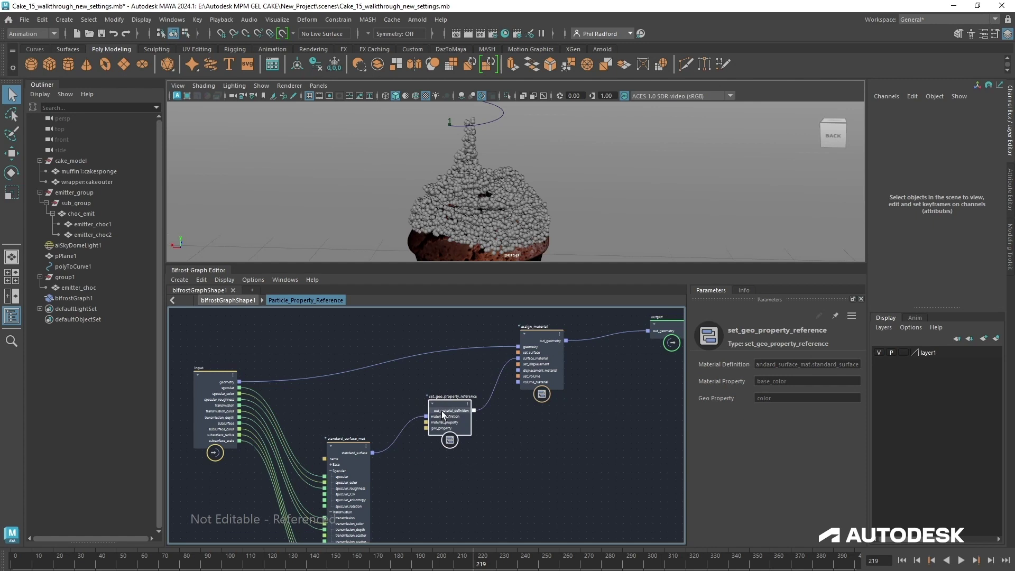
left_click_drag(343, 454, 362, 445)
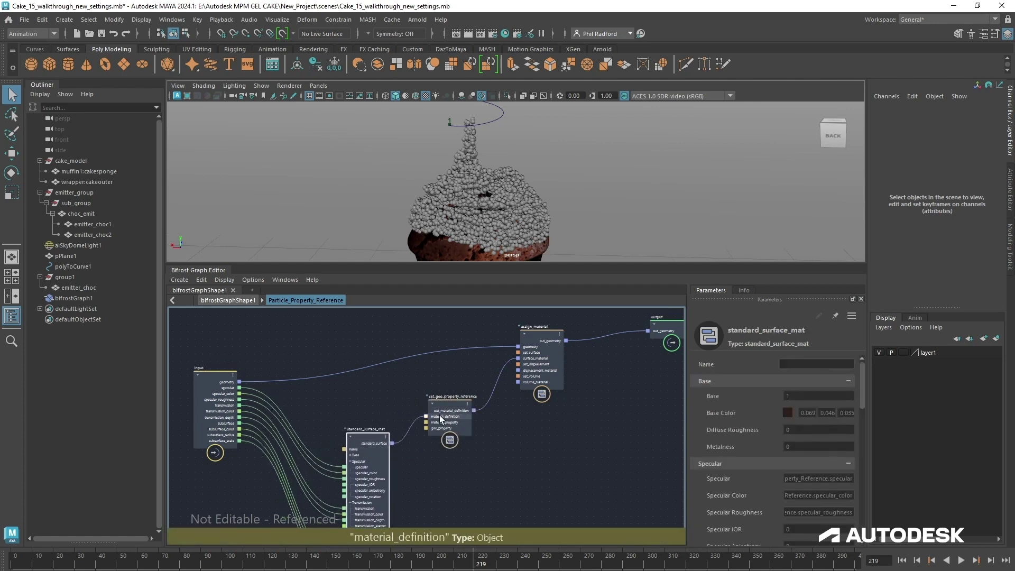
left_click_drag(442, 412, 444, 407)
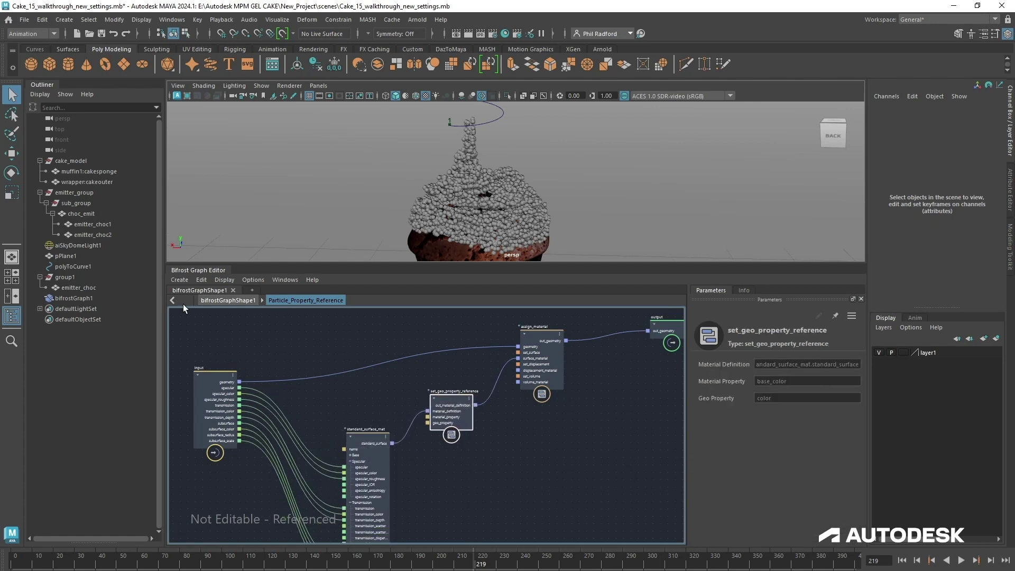
left_click(242, 300)
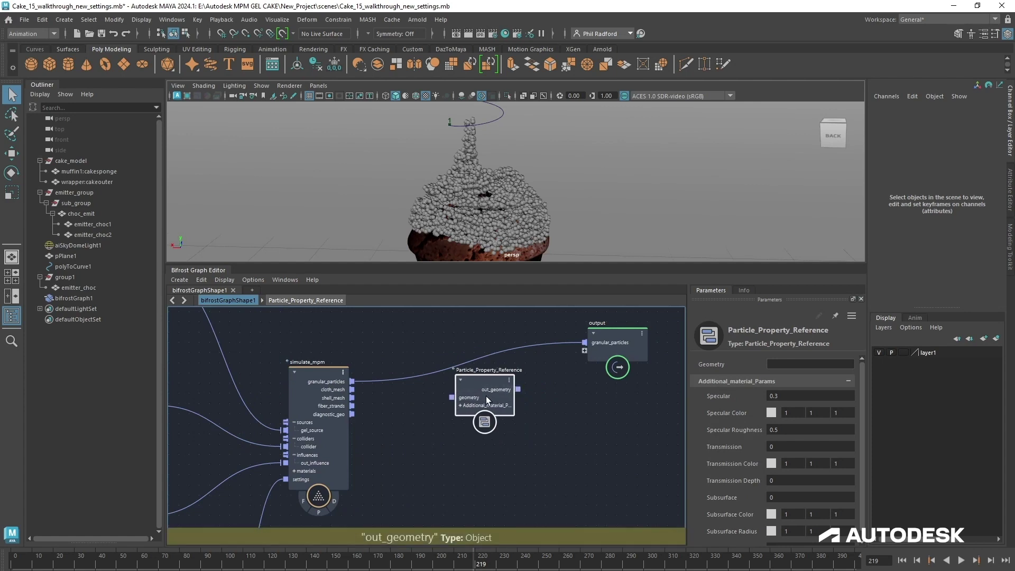
Add an assign_material node to the main graph and place it below the output node.
scroll(433, 443, "down", 1)
middle_click_drag(428, 441, 419, 413, "alt")
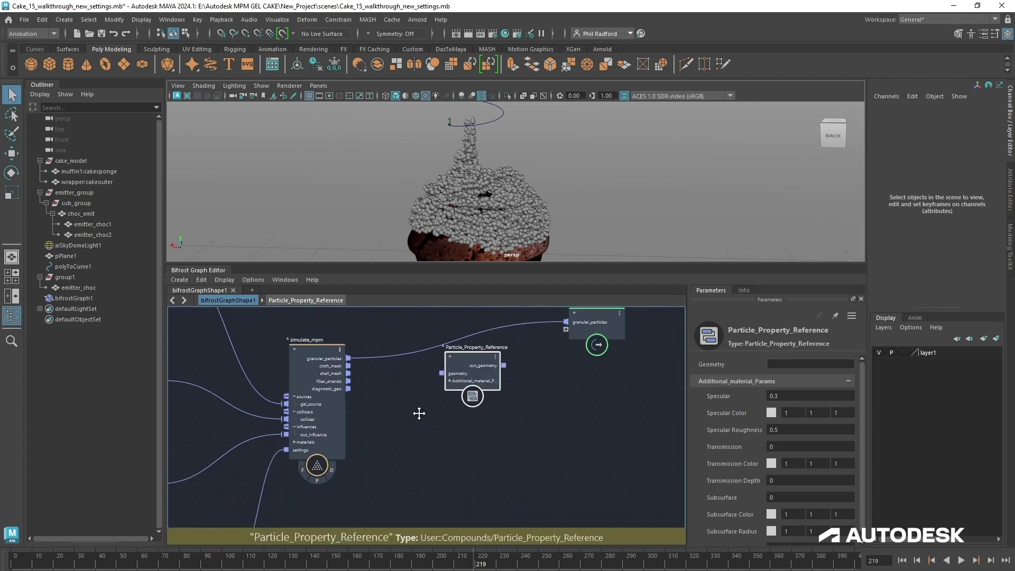
left_click(502, 451)
key("Tab")
type("assig")
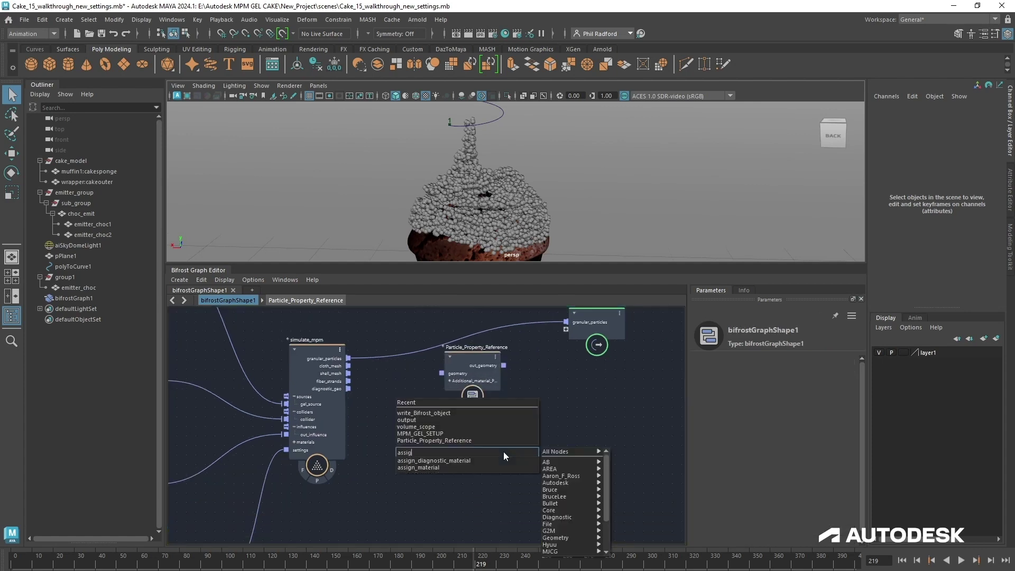
key("Down")
key("Down")
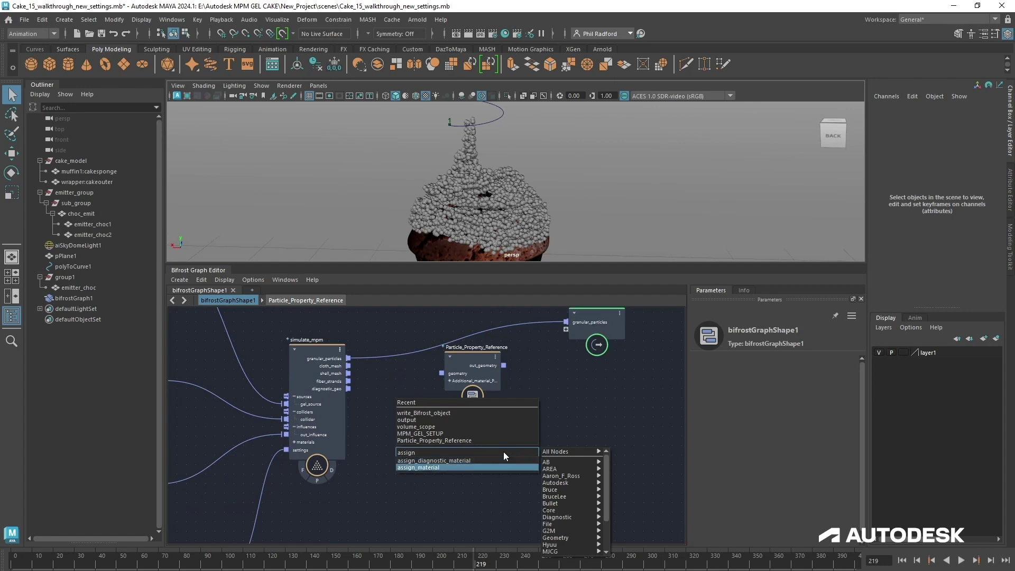
key("Return")
left_click_drag(511, 456, 604, 385)
left_click(471, 471)
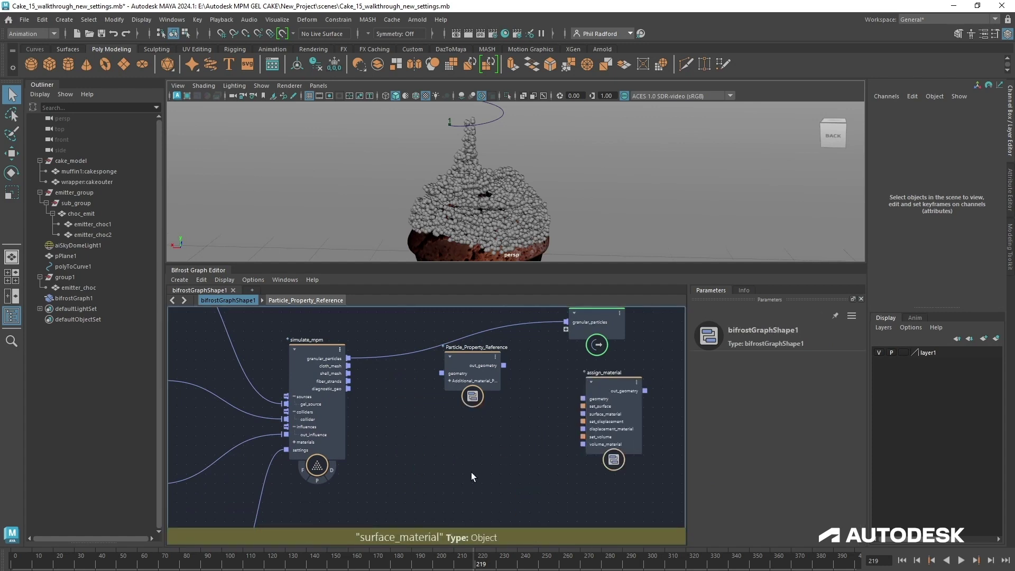
key("Tab")
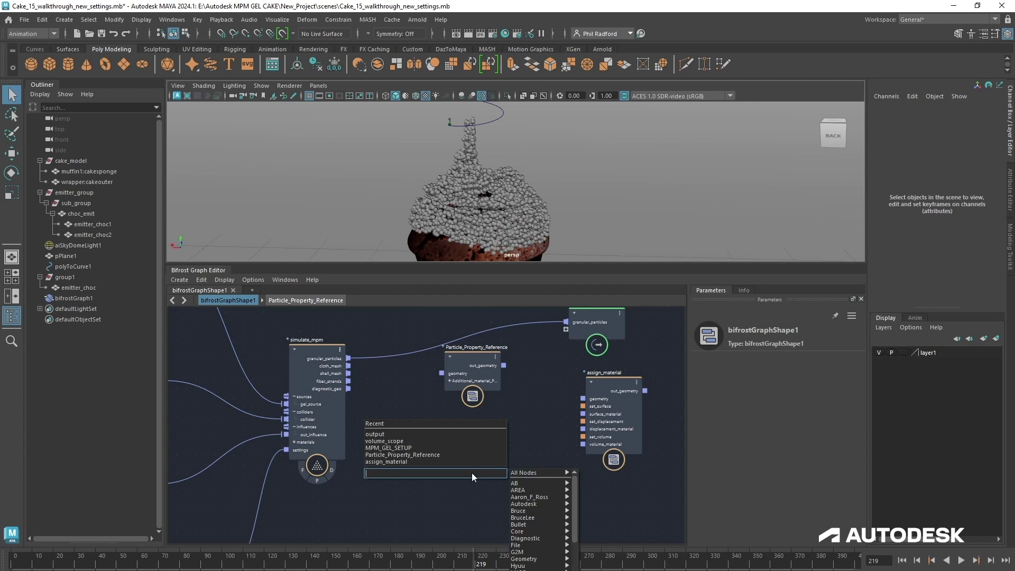
type("refer")
left_click(436, 480)
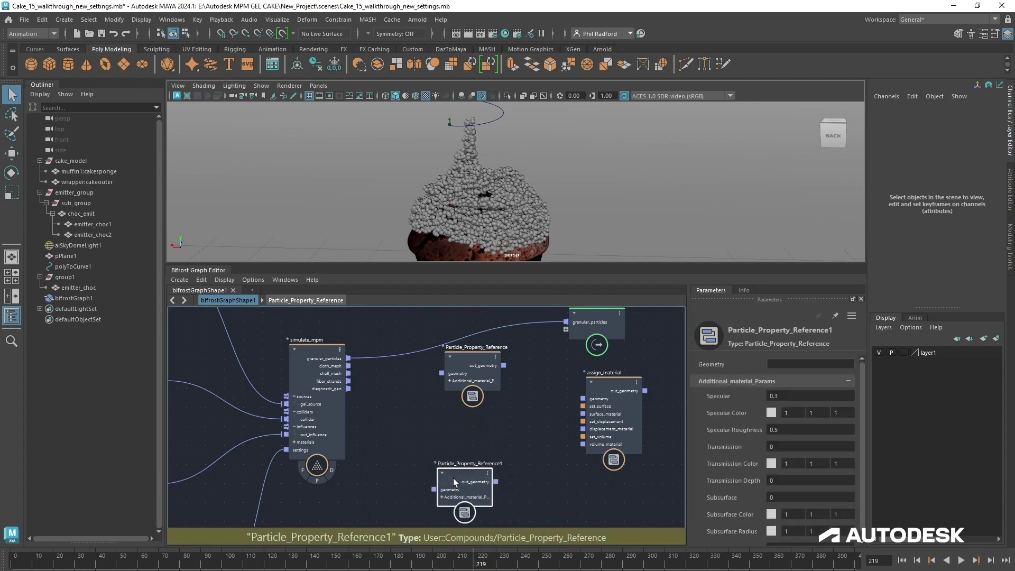
key("Delete")
Add a set_geo_property_reference node and place it between simulate_mpm and assign_material.
key("Tab")
type("refe")
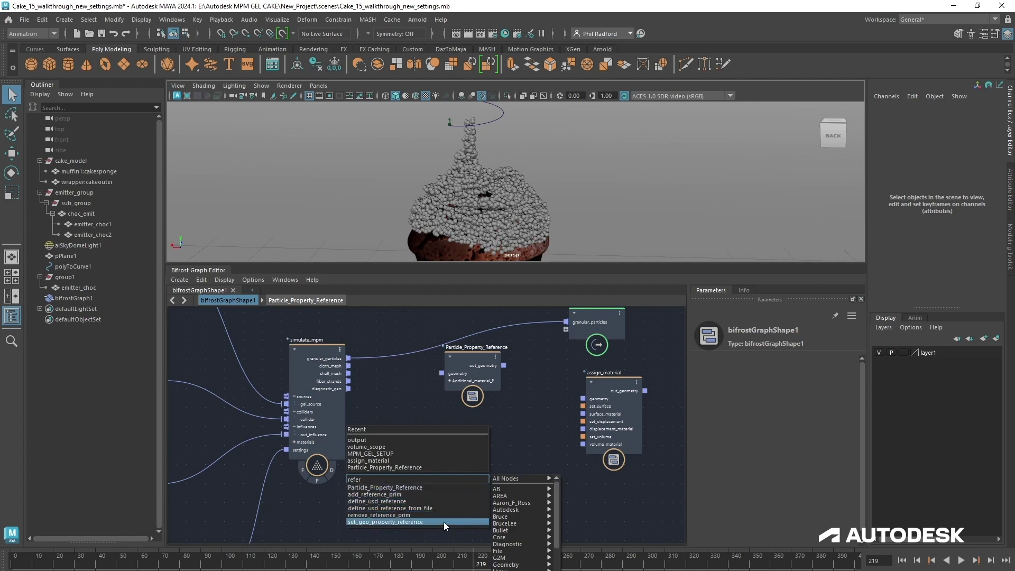
left_click(444, 522)
left_click_drag(461, 498, 510, 452)
Add a standard_surface_mat node, feed it into set_geo_property_reference's material_definition, and connect out_material_definition to assign_material's surface_material.
left_click(436, 471)
key("Tab")
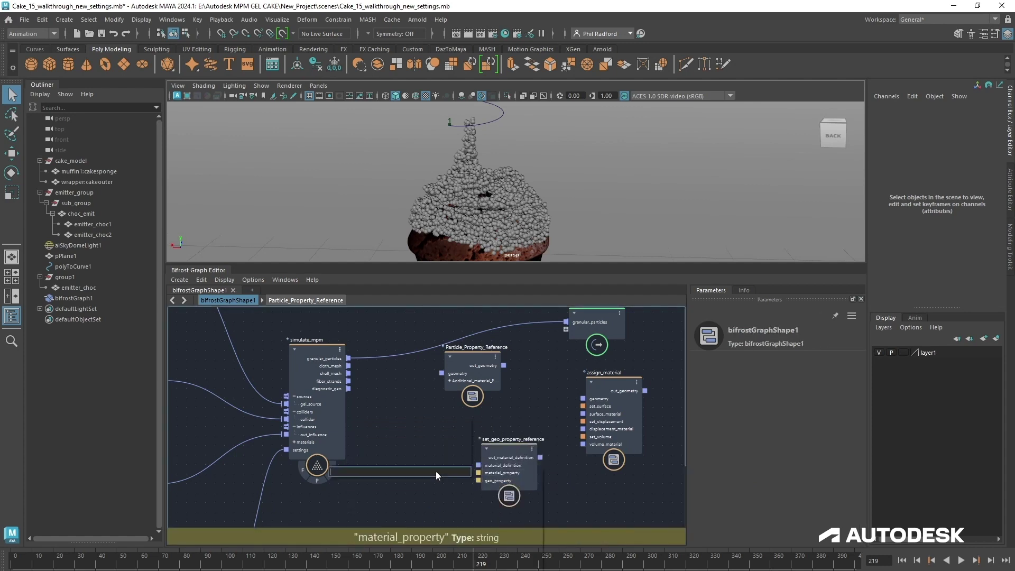
type("stan")
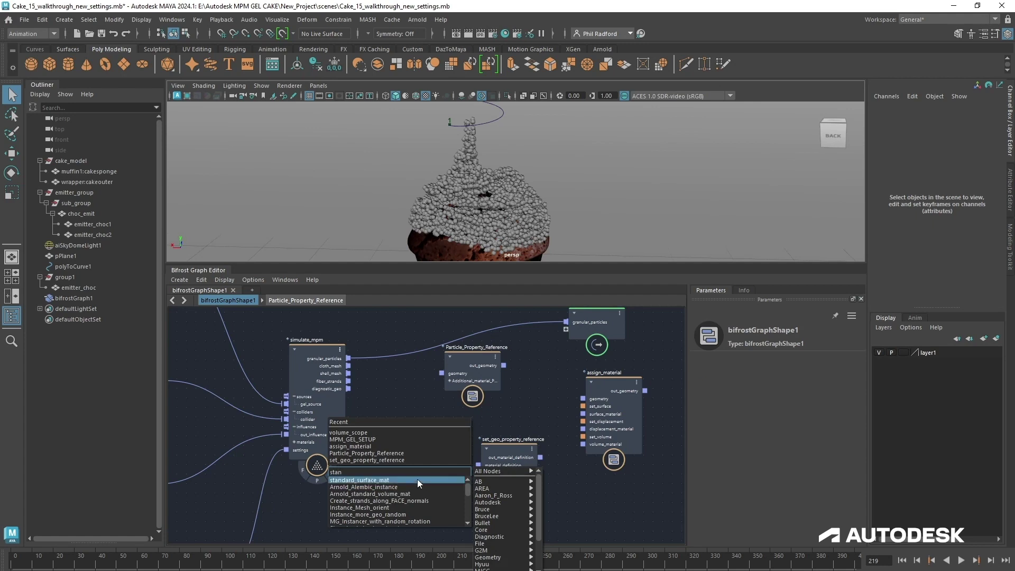
left_click(429, 479)
left_click_drag(440, 485, 479, 465)
left_click_drag(540, 457, 582, 412)
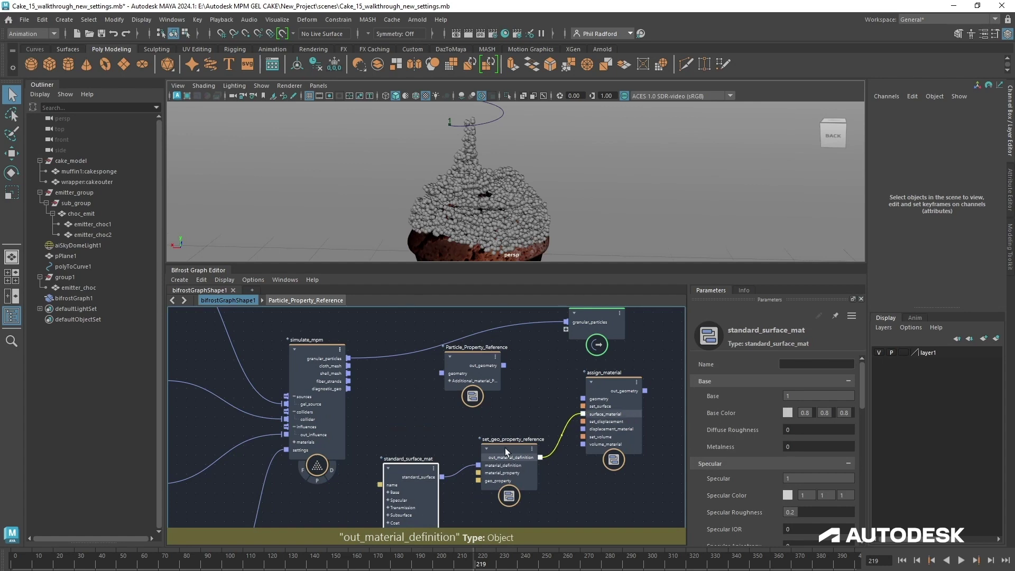
Create a source_color_property node feeding source_mpm_gel's additional_properties and place it beside that node, then select its Property name.
left_click_drag(505, 448, 493, 438)
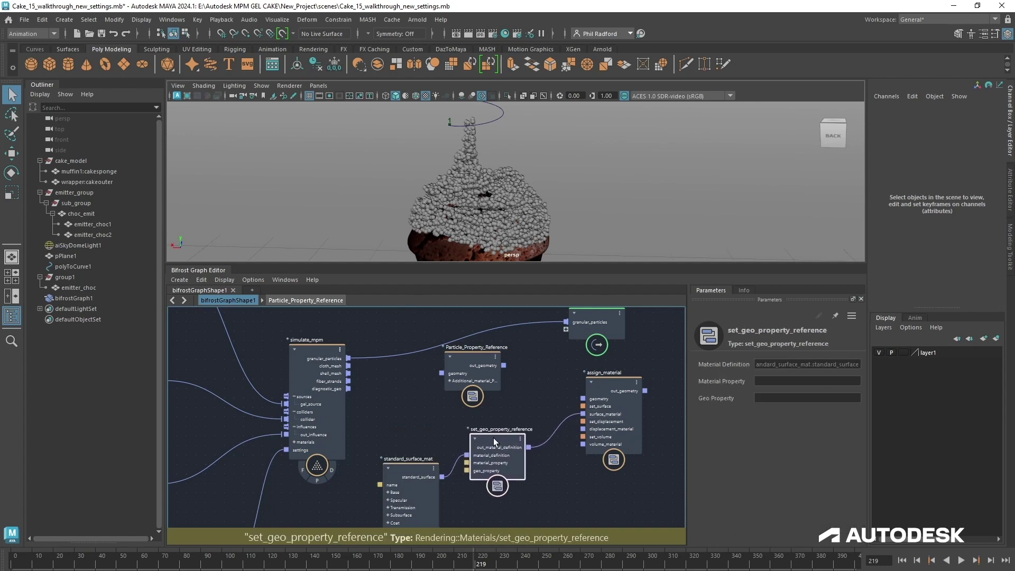
left_click(764, 380)
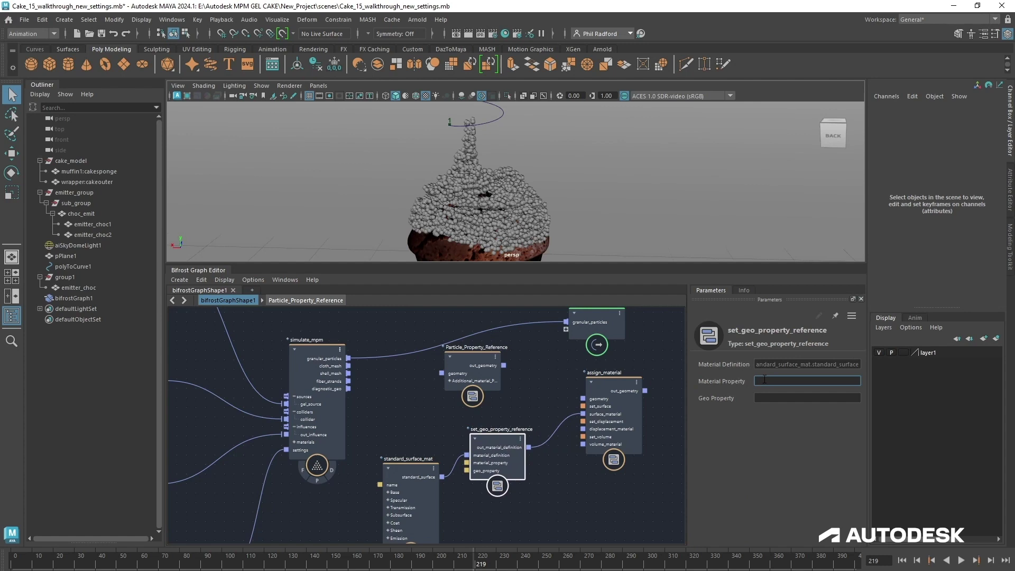
middle_click_drag(208, 362, 498, 470)
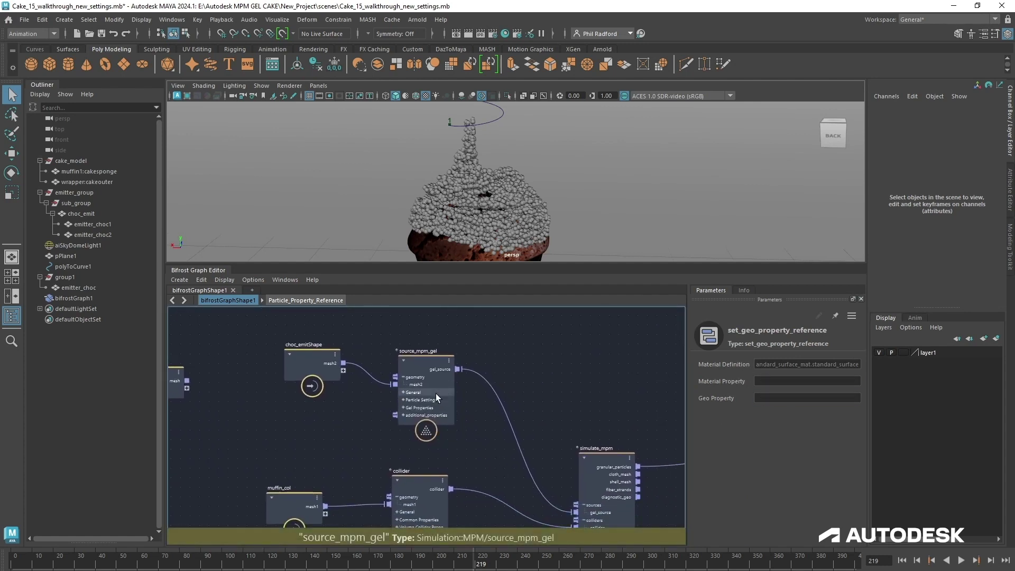
left_click_drag(436, 393, 438, 388)
middle_click_drag(469, 435, 441, 417)
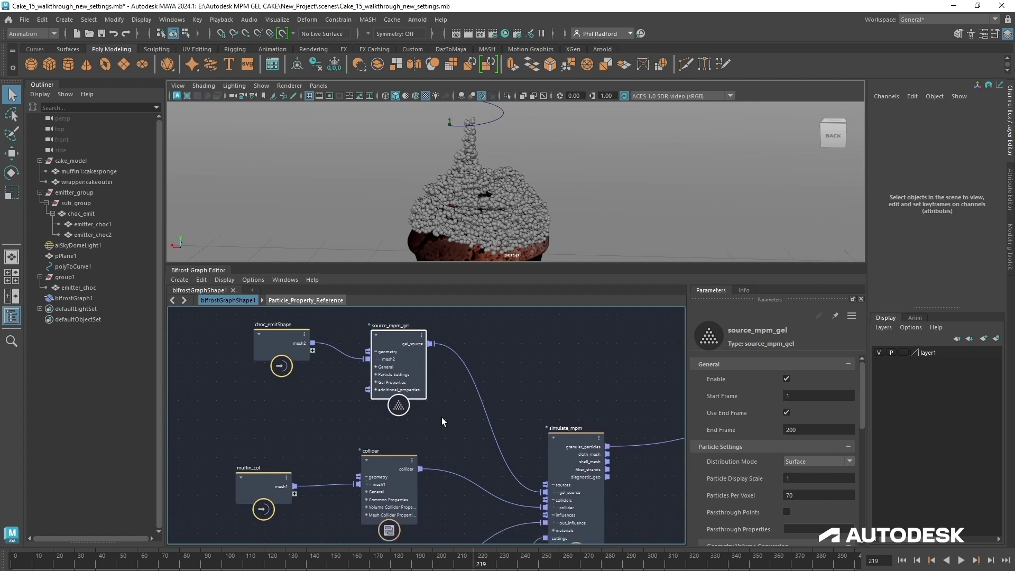
right_click(387, 393)
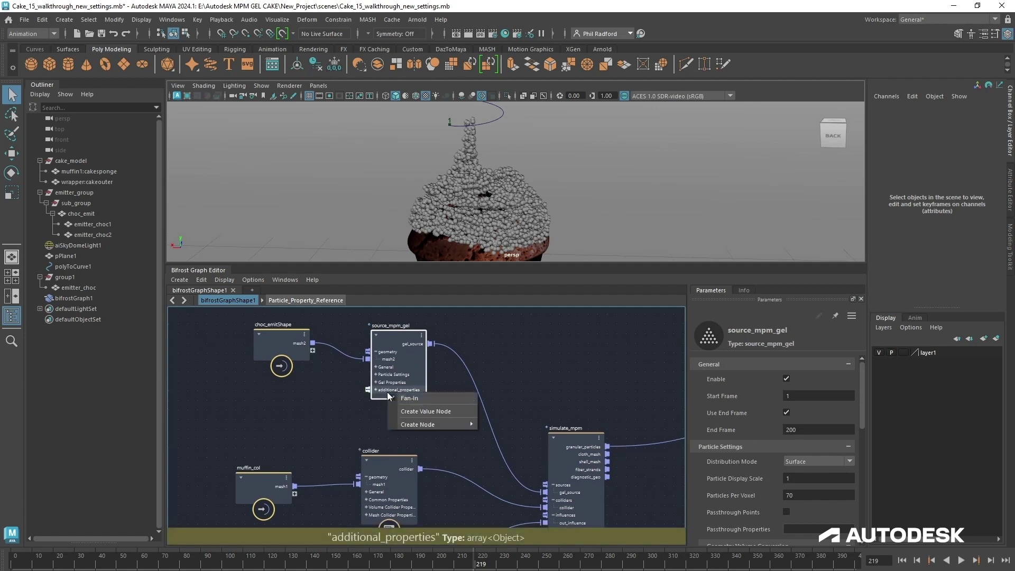
mouse_move(416, 424)
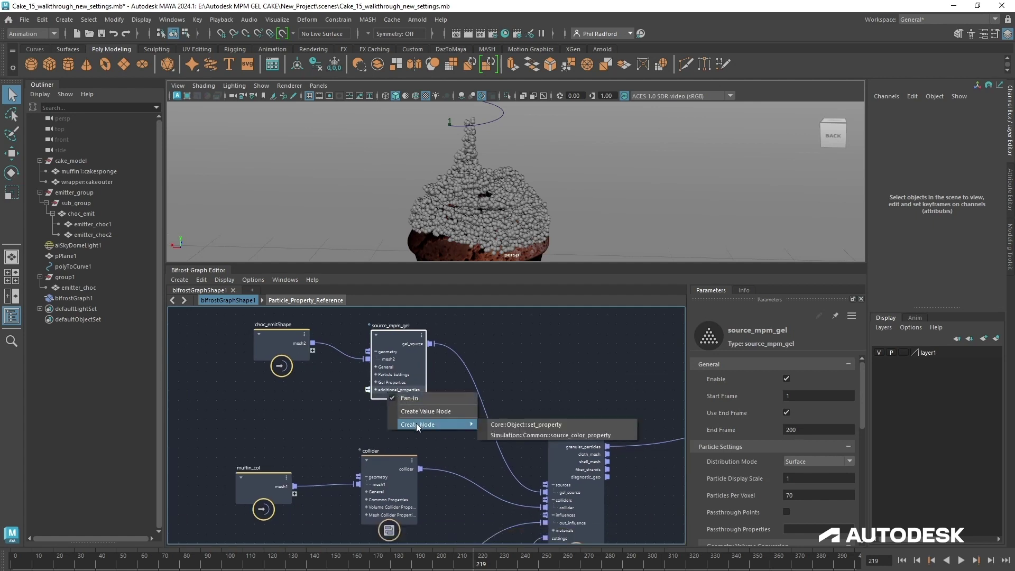
left_click(540, 437)
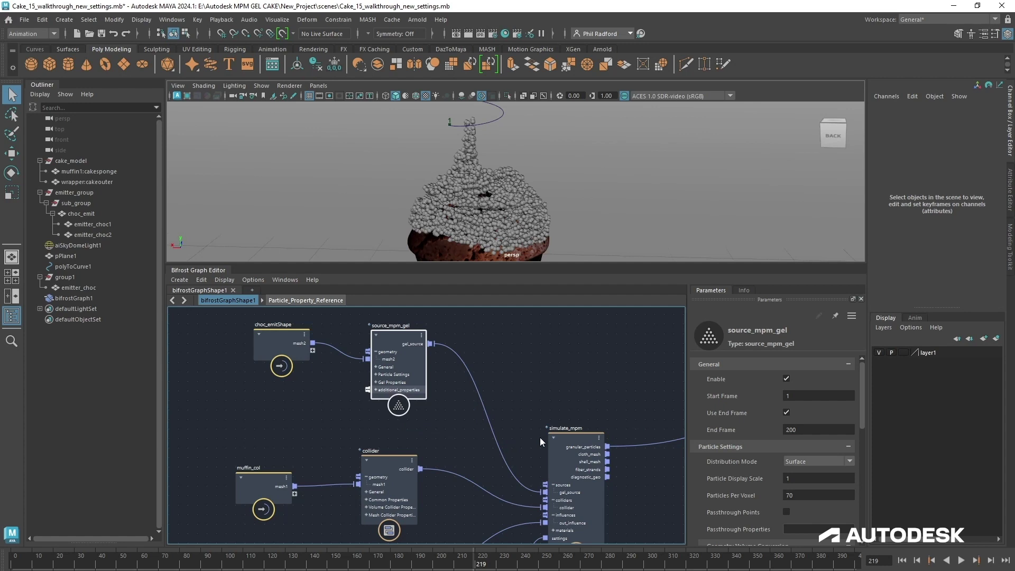
left_click(304, 408)
double_click(731, 364)
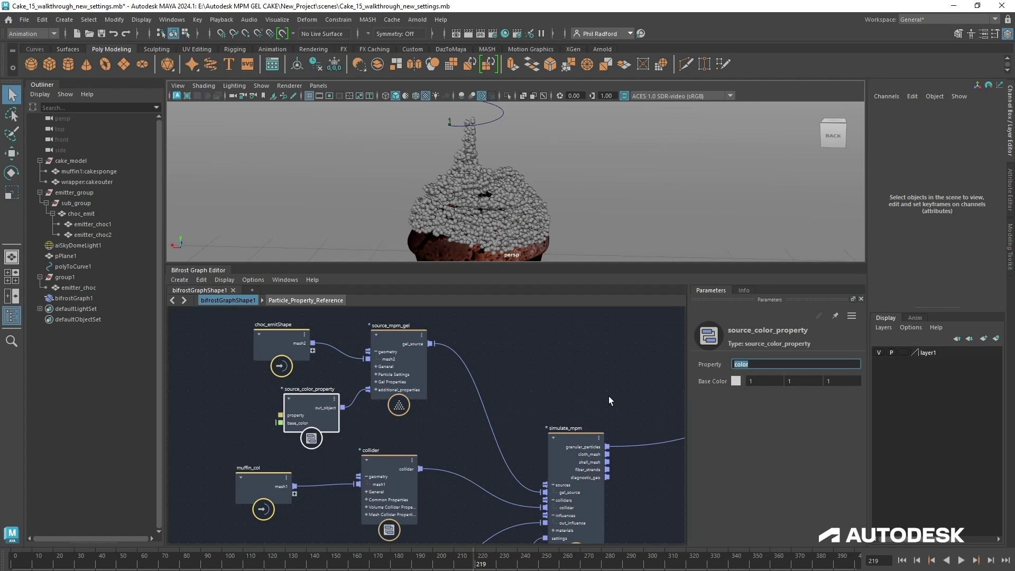
Set the Material Property of set_geo_property_reference to Base_Color and its Geo Property to color.
middle_click_drag(608, 400, 456, 397, "alt")
middle_click_drag(548, 450, 504, 449, "alt")
scroll(503, 448, "up", 2)
left_click(503, 449)
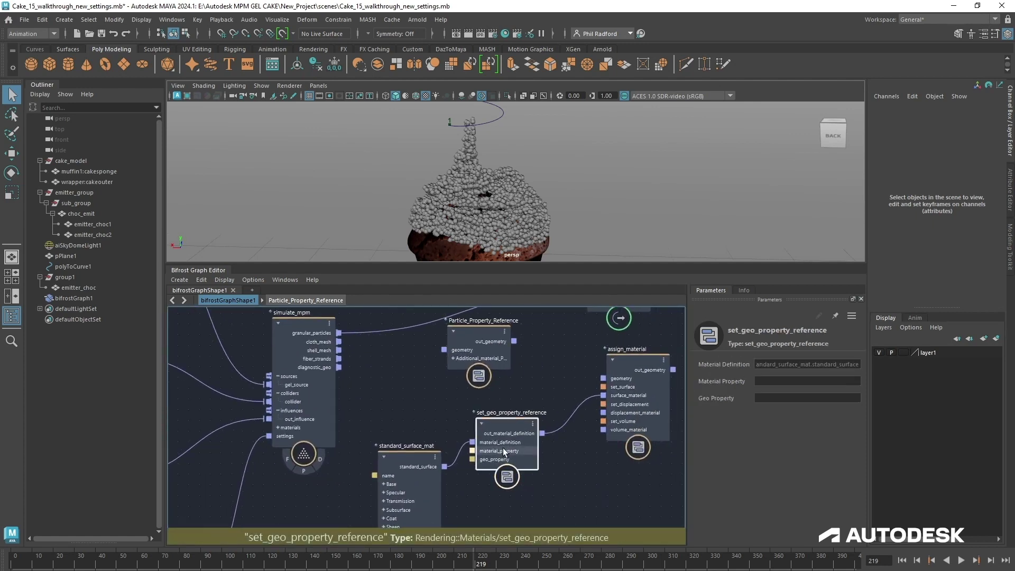
left_click(760, 382)
type("Base_")
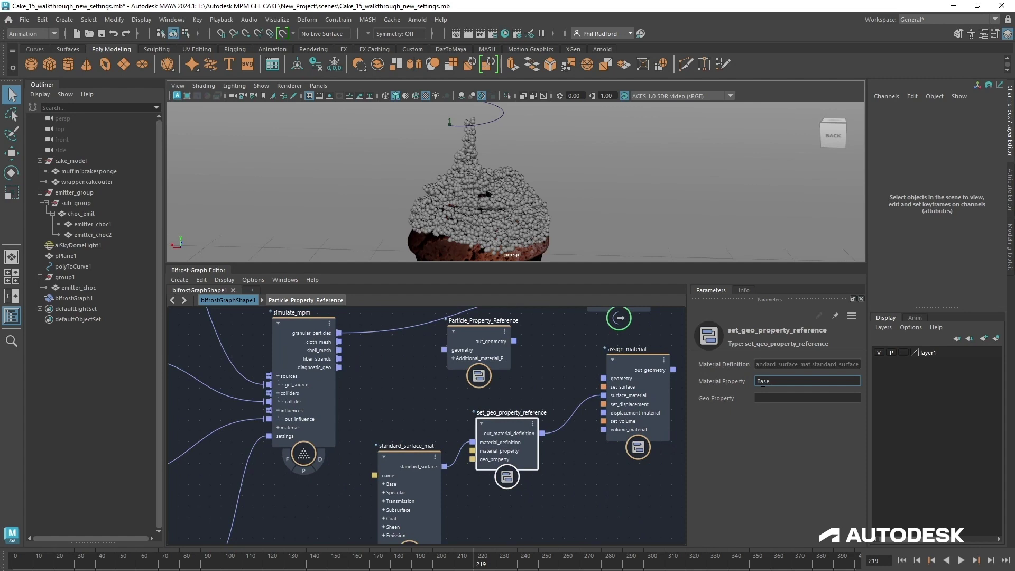
type("Color")
left_click(805, 396)
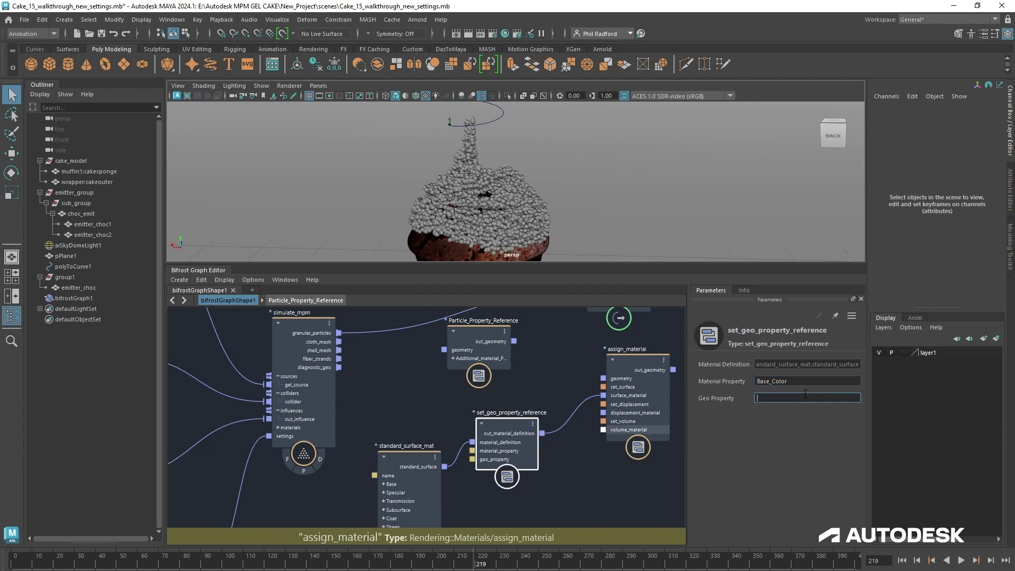
type("color")
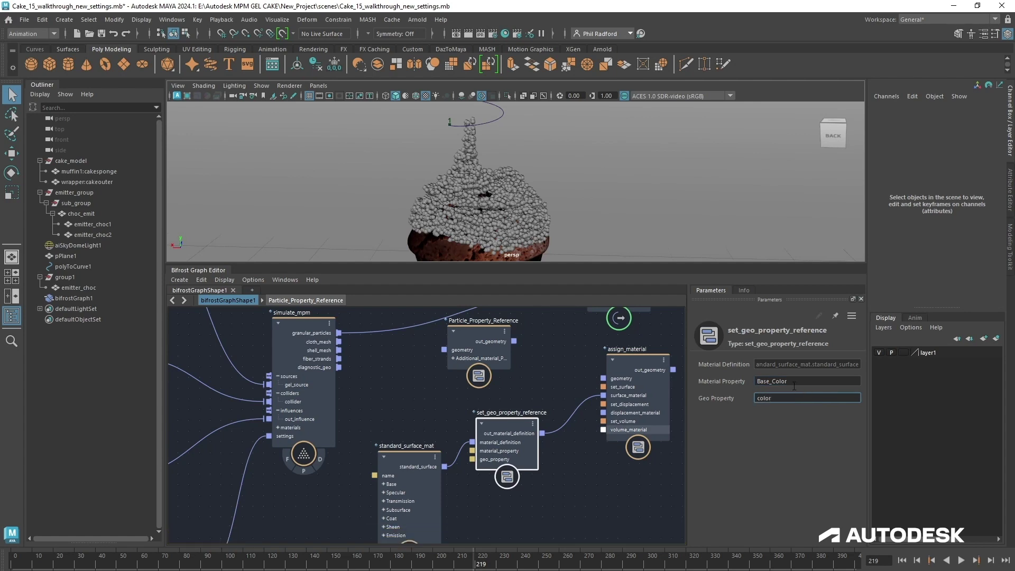
Correct the Material Property name to lowercase base_color.
left_click(776, 384)
key("BackSpace")
type("c")
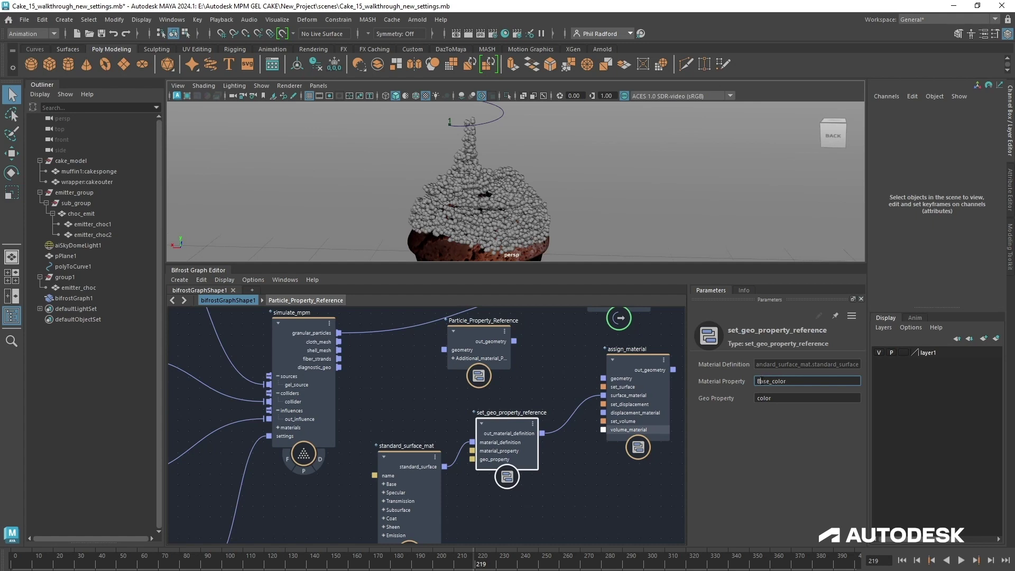
key("BackSpace")
type("b")
Move the set_geo_property_reference node closer to assign_material in the main graph.
middle_click_drag(579, 490, 508, 468, "alt")
scroll(573, 489, "down", 1)
left_click(349, 474)
left_click(438, 427)
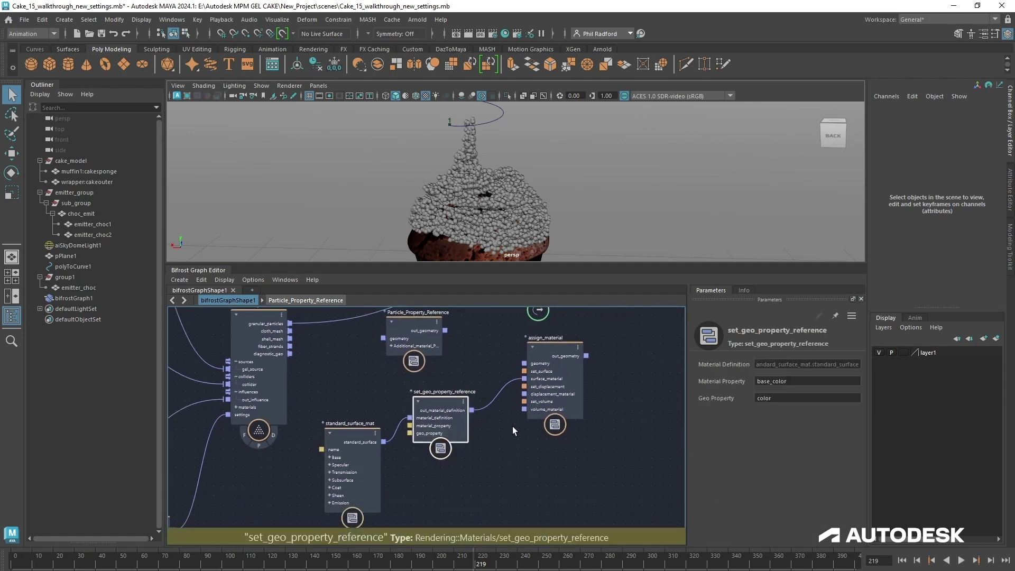
left_click(547, 385)
left_click_drag(437, 425, 458, 415)
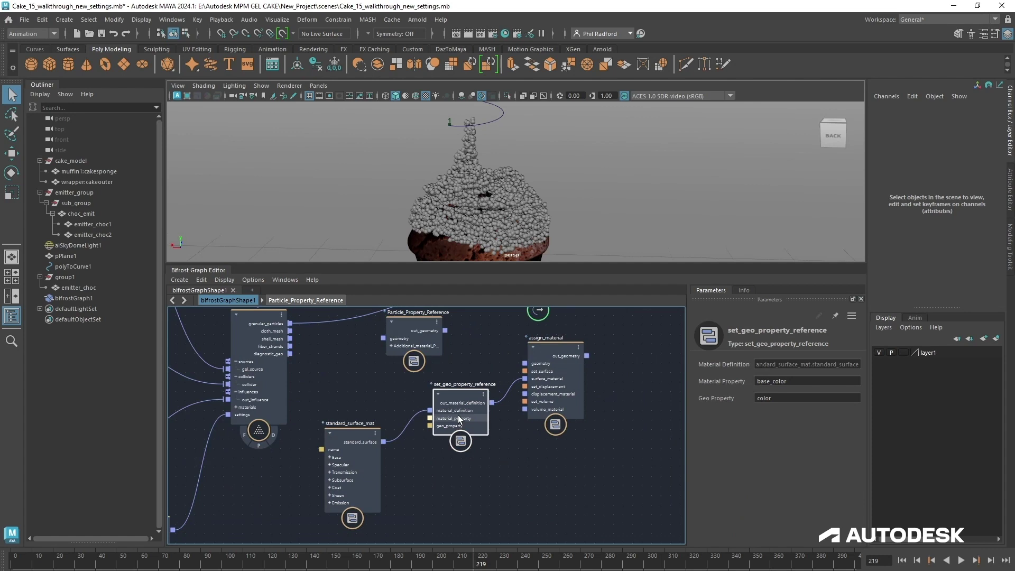
Check the set_geo_property_reference settings inside the Particle_Property_Reference compound and return to the main graph.
double_click(413, 334)
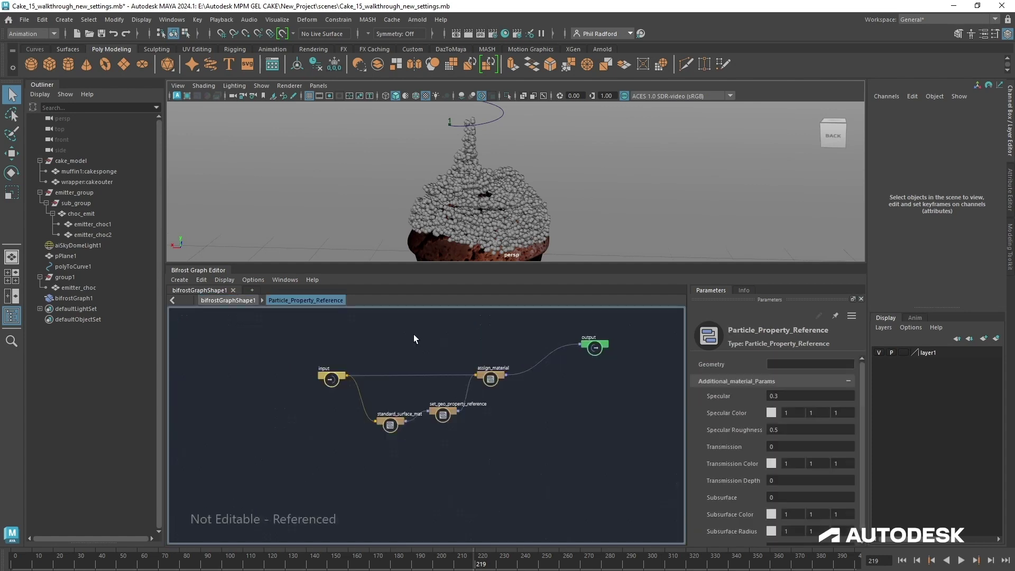
left_click(424, 413)
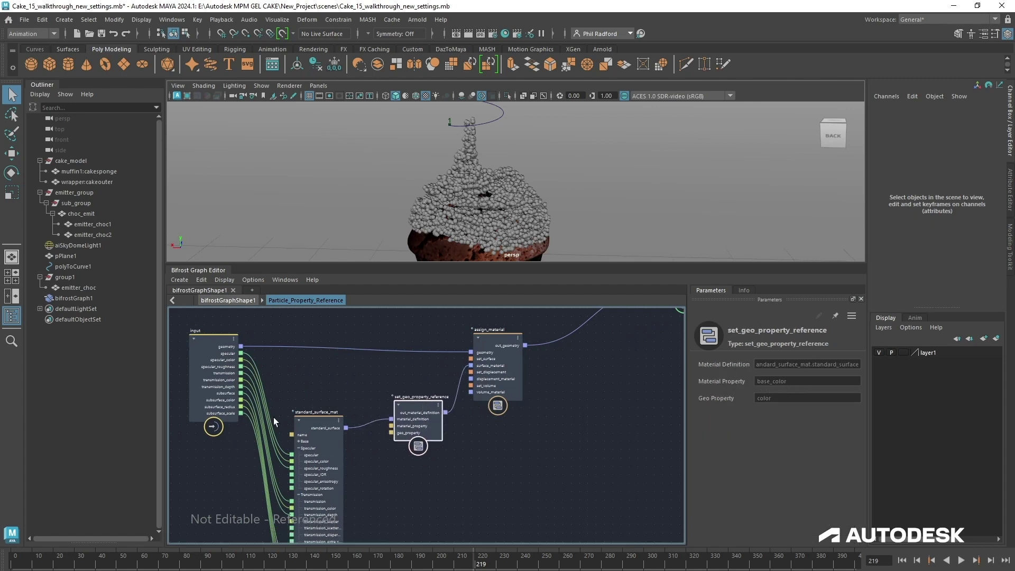
left_click(236, 302)
Move Particle_Property_Reference out past assign_material and tidy the standard_surface_mat, set_geo_property_reference and assign_material nodes closer together.
left_click(464, 430)
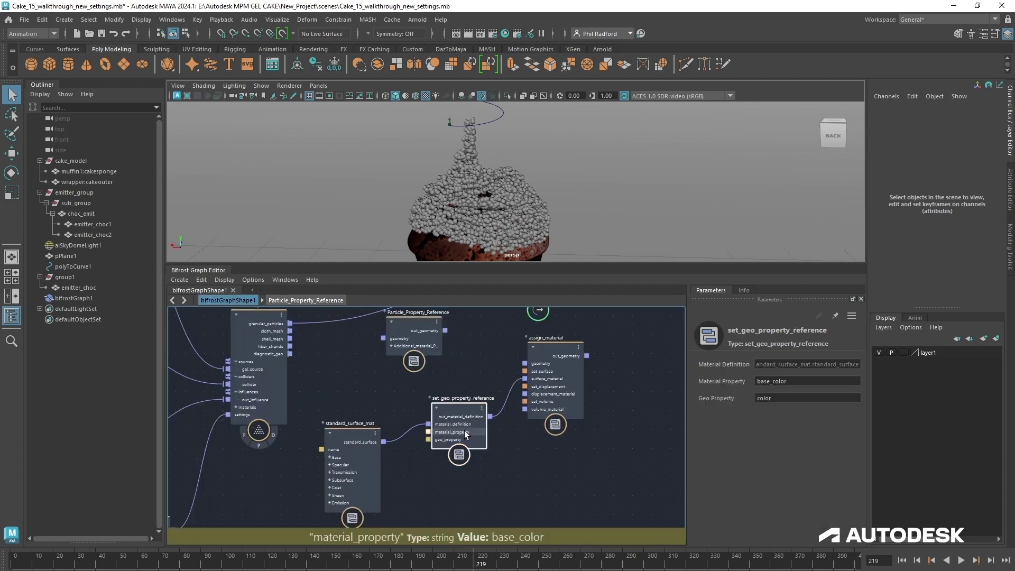
middle_click_drag(527, 470, 519, 488, "alt")
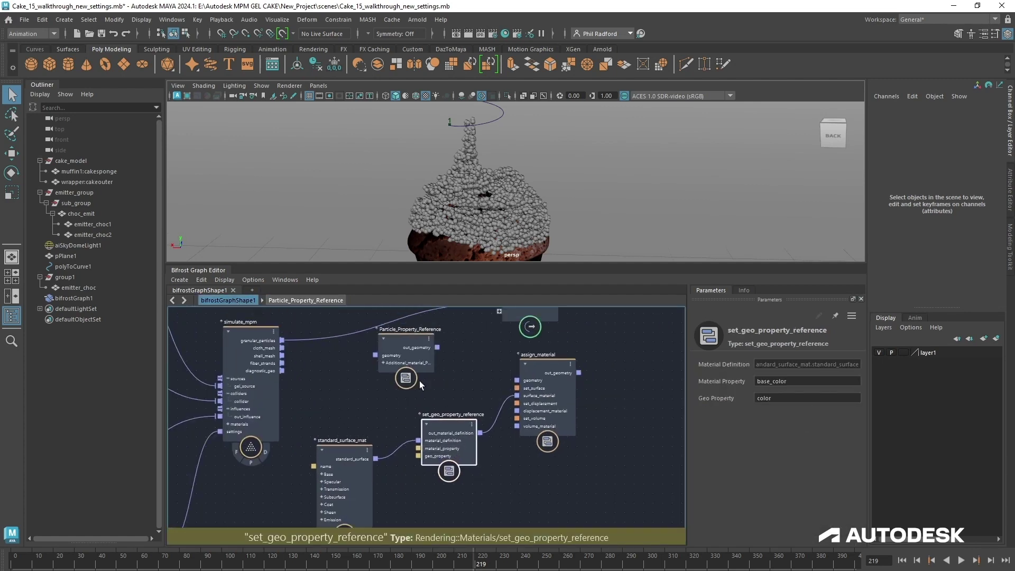
left_click_drag(410, 353, 661, 345)
middle_click_drag(483, 507, 466, 495, "alt")
left_click_drag(415, 440, 404, 437)
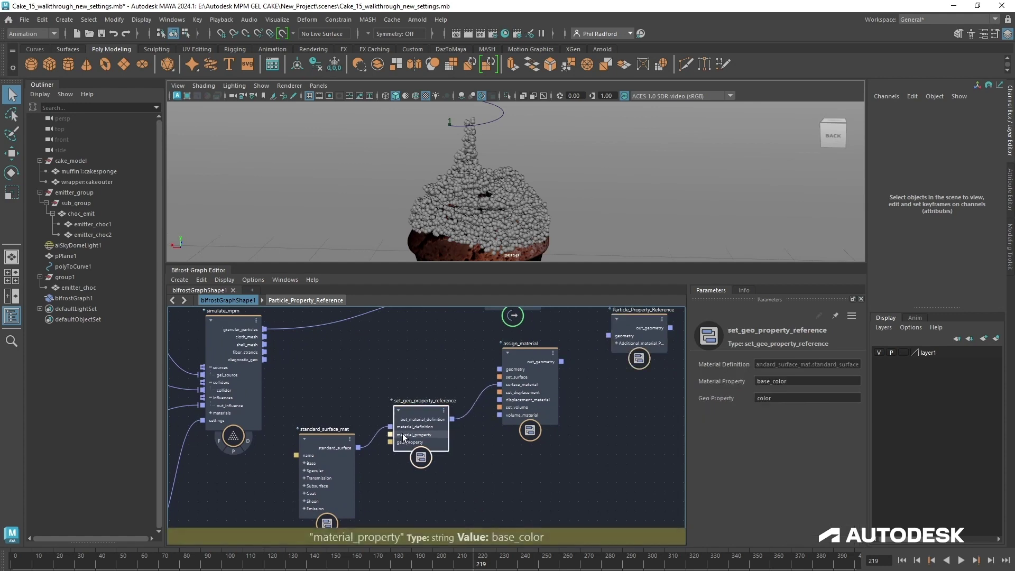
left_click_drag(328, 447, 339, 433)
left_click_drag(407, 407, 417, 400)
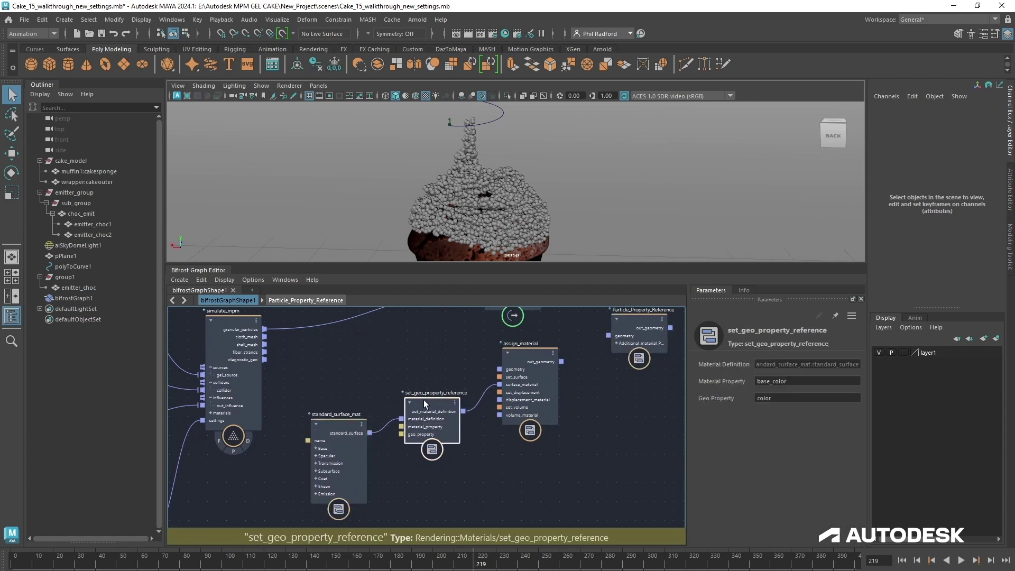
left_click_drag(527, 370, 521, 377)
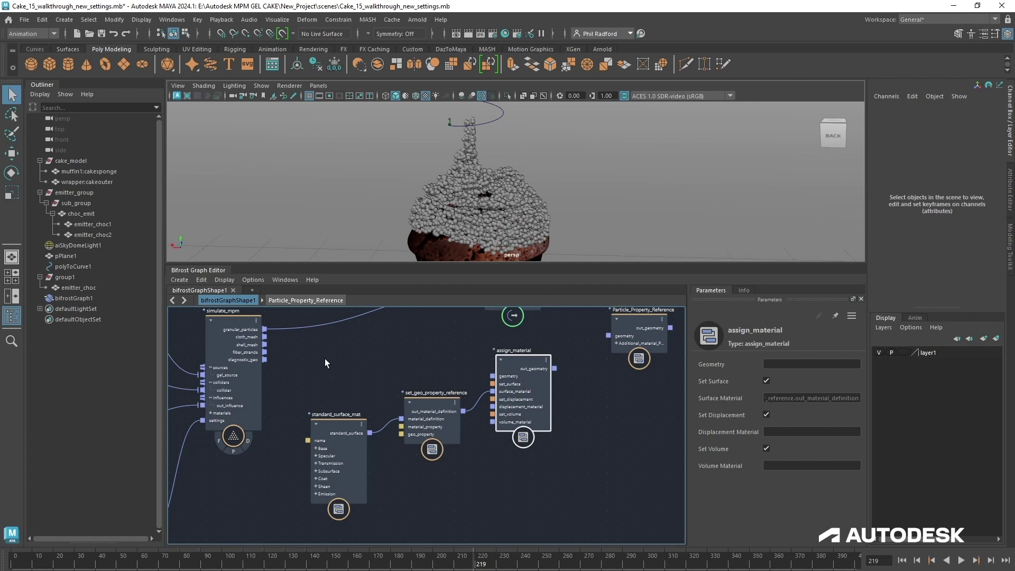
Group standard_surface_mat, set_geo_property_reference and assign_material into a new compound.
left_click_drag(325, 358, 530, 492)
right_click(376, 377)
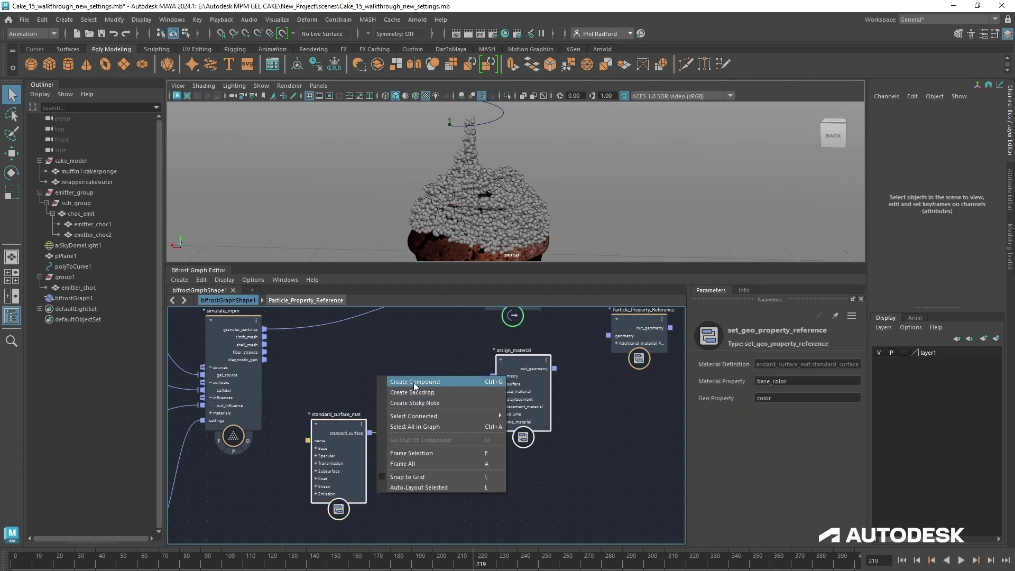
left_click(413, 382)
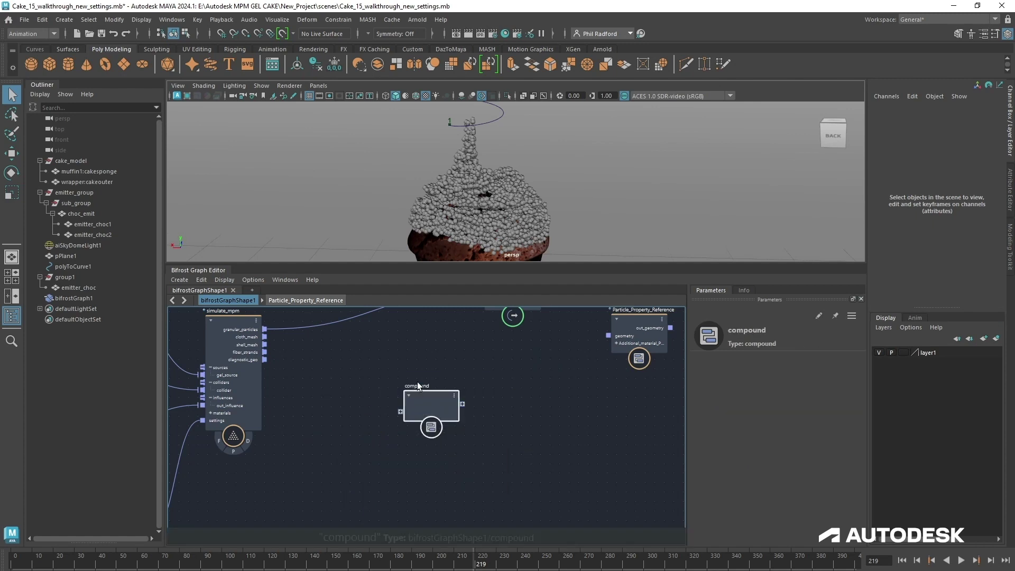
Rename the new compound as mpm_color_thingy.
double_click(417, 383)
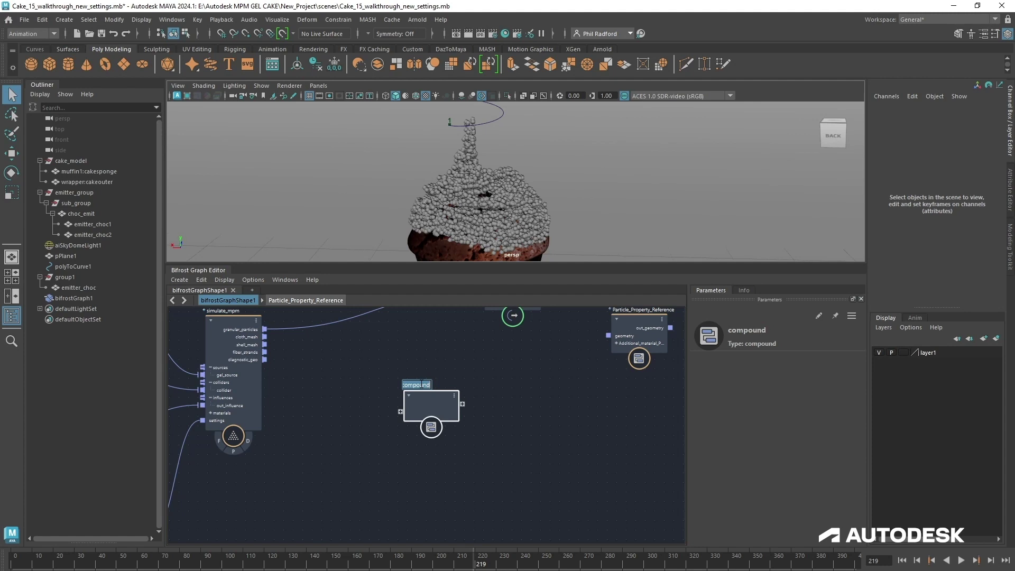
type("mpm_")
type(" color_")
type(" thingy")
key("Return")
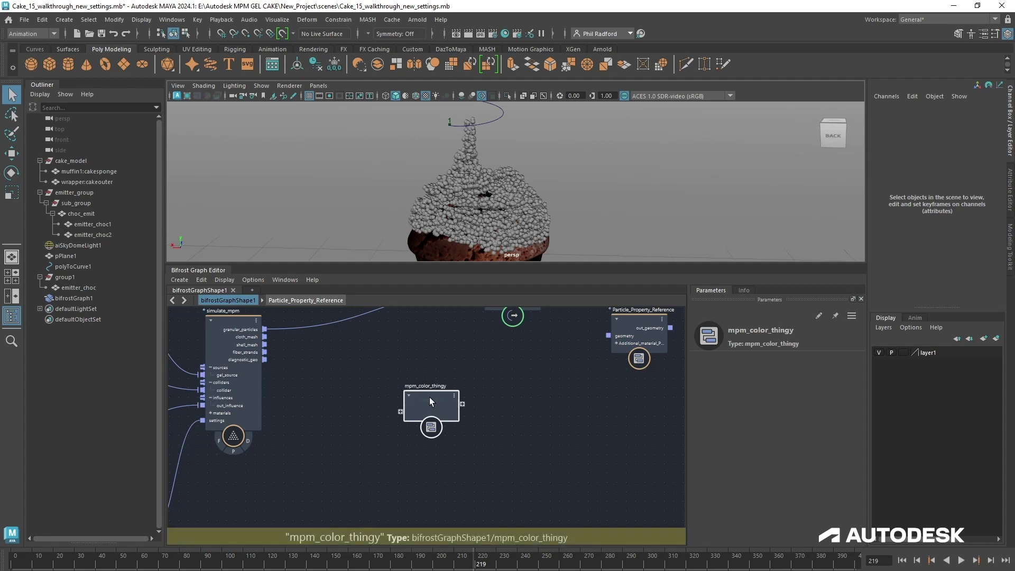
Open the mpm_color_thingy compound and arrange its three material nodes between the input and output nodes.
double_click(429, 397)
key("ctrl+v")
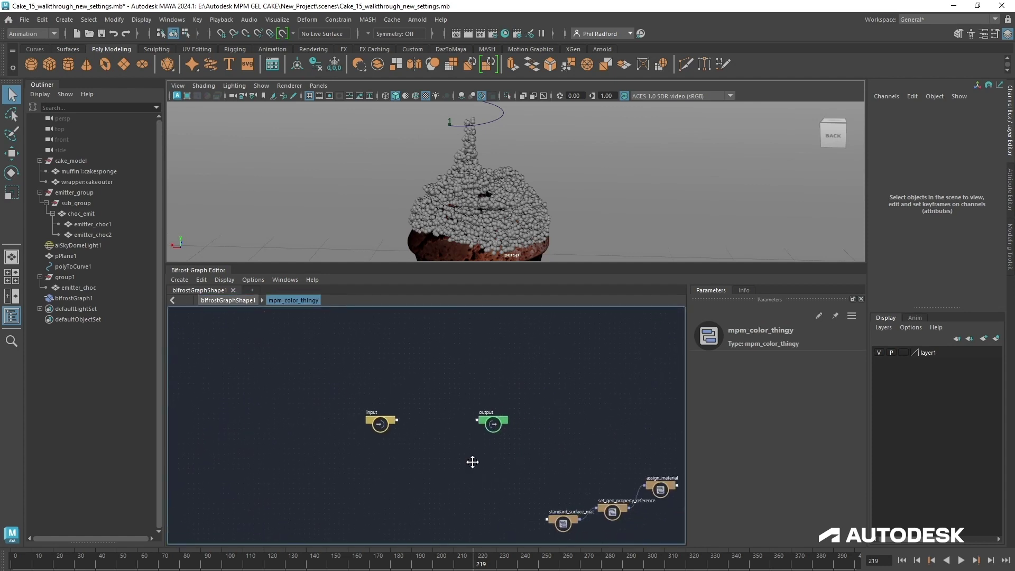
left_click_drag(461, 384, 664, 486)
left_click_drag(601, 438, 400, 378)
scroll(377, 420, "up", 4)
middle_click_drag(376, 439, 476, 491, "alt")
scroll(476, 493, "down", 3)
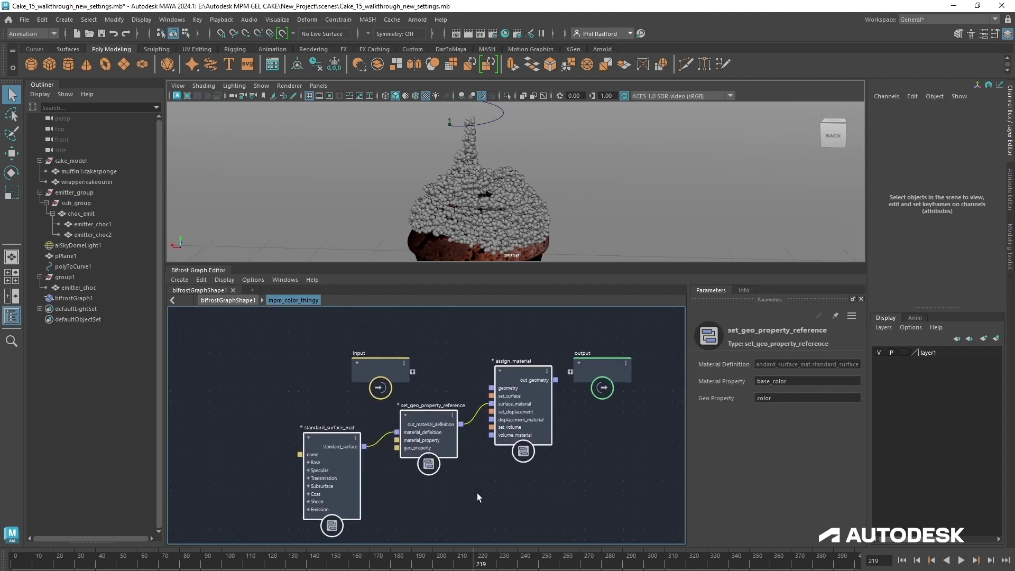
left_click_drag(407, 397, 279, 395)
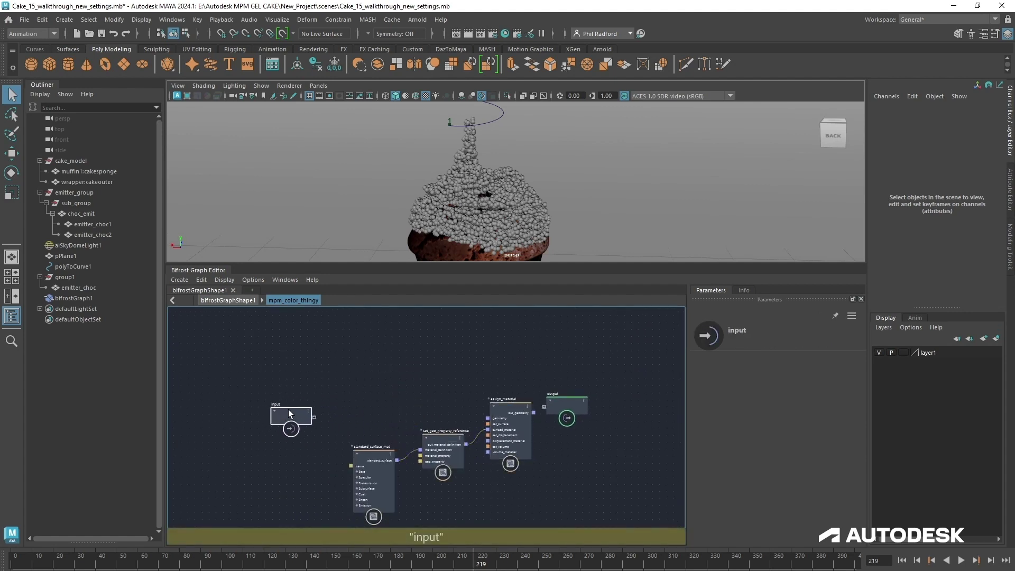
scroll(340, 406, "up", 2)
scroll(336, 355, "down", 1)
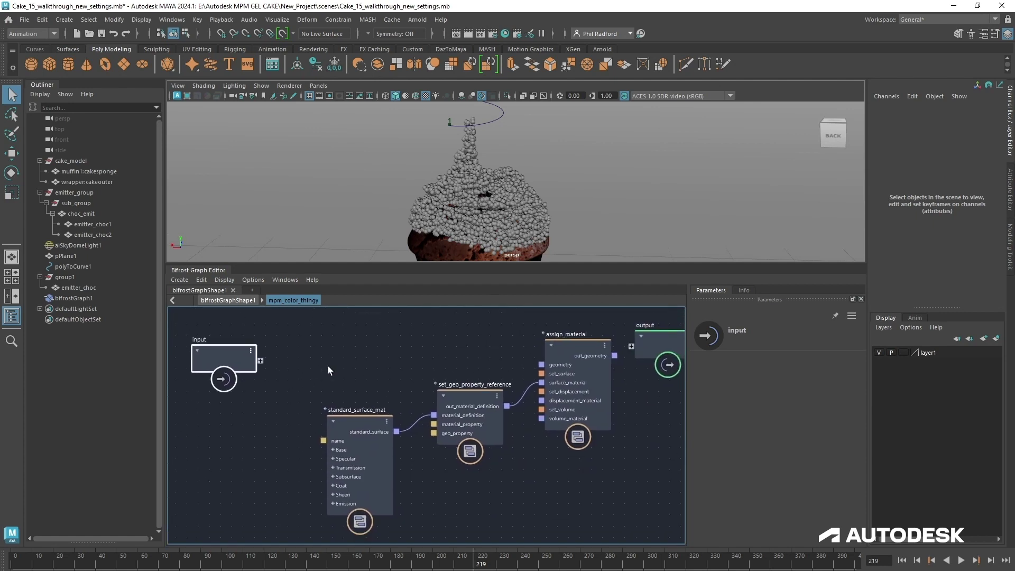
Expand standard_surface_mat's Base group and expose base and diffuse_roughness on the compound's input node.
left_click(336, 439)
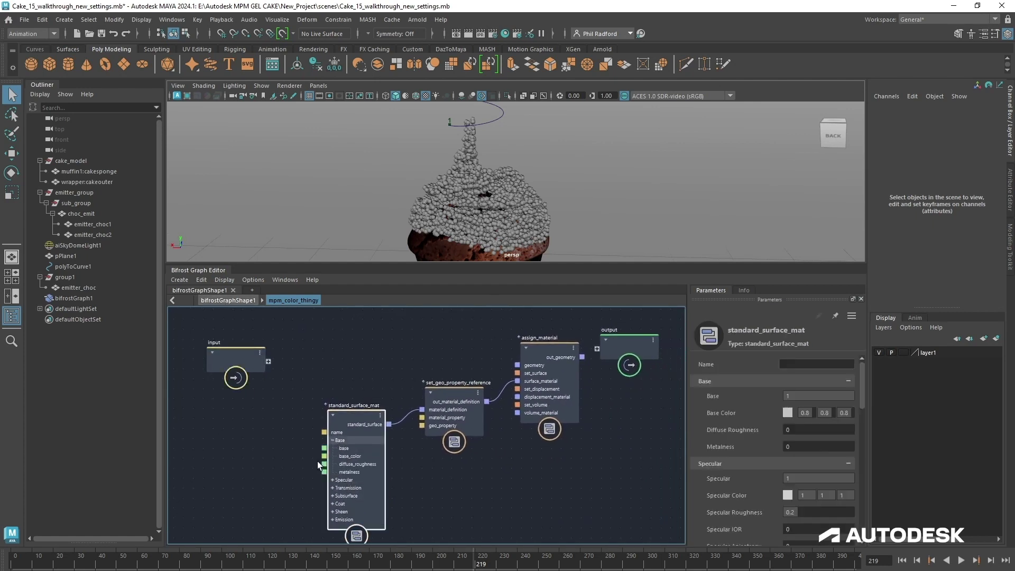
left_click_drag(324, 448, 262, 361)
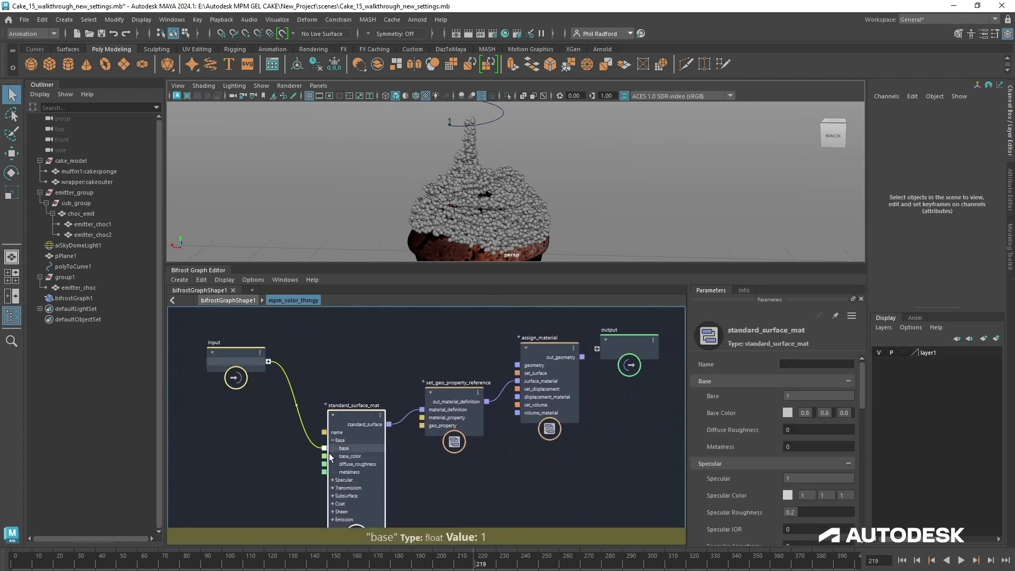
left_click_drag(324, 463, 255, 367)
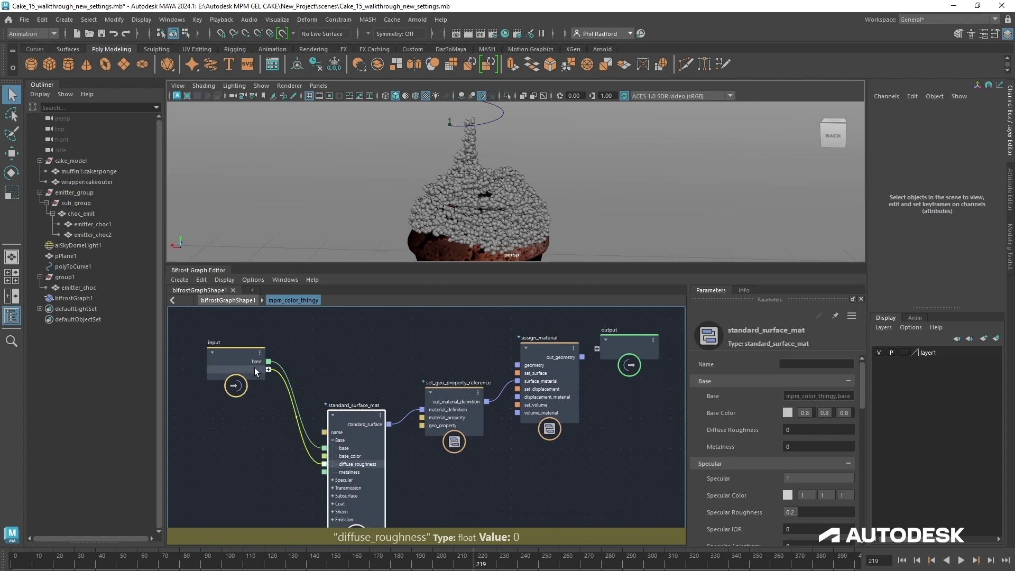
Expand standard_surface_mat's Specular group and connect its specular port to the compound's input node.
left_click(332, 487)
left_click(331, 480)
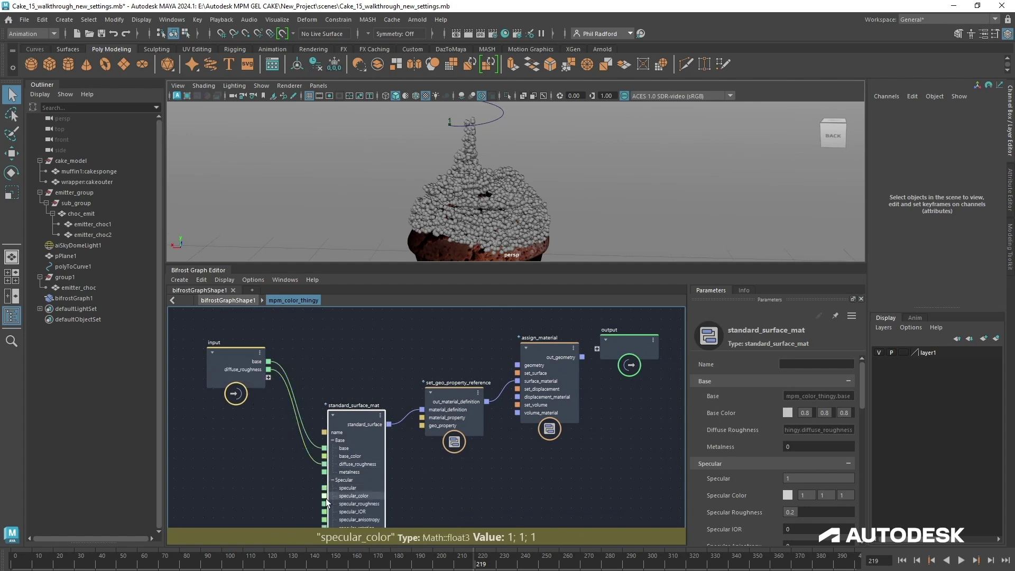
left_click_drag(324, 487, 262, 379)
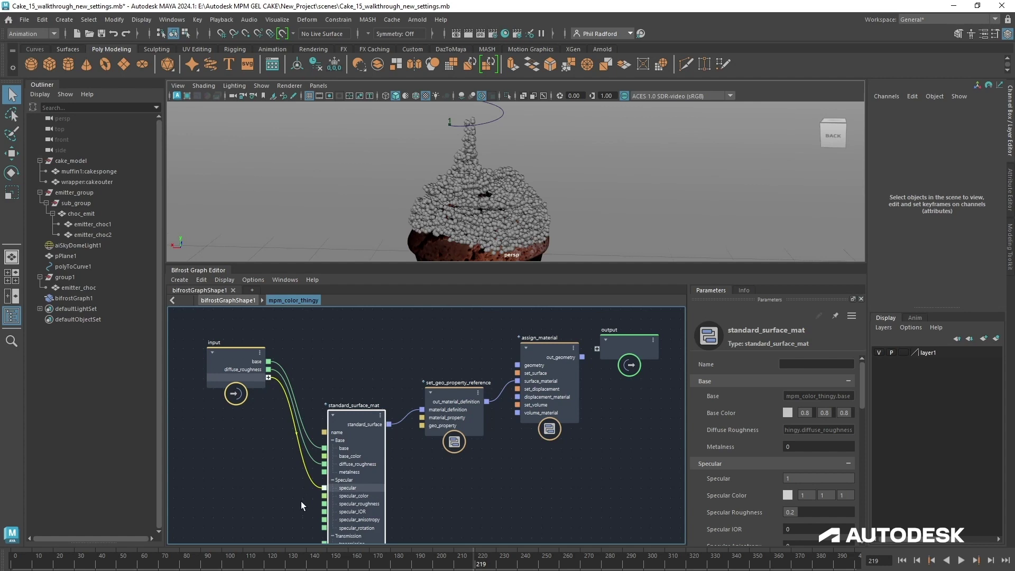
Expose standard_surface_mat's specular_color on the compound's input node and return to the bifrostGraphShape1 level.
left_click_drag(323, 495, 266, 385)
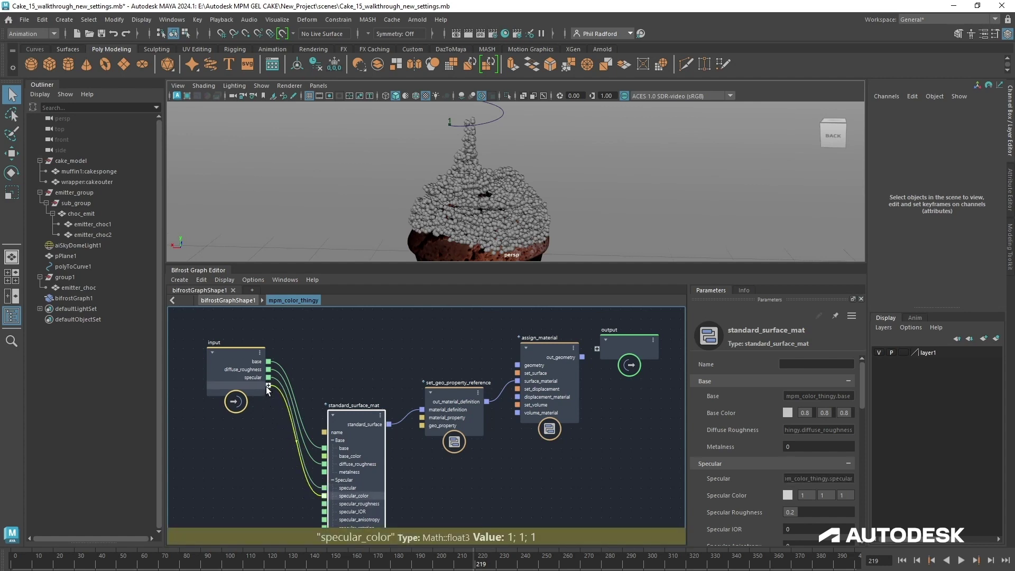
left_click(455, 408)
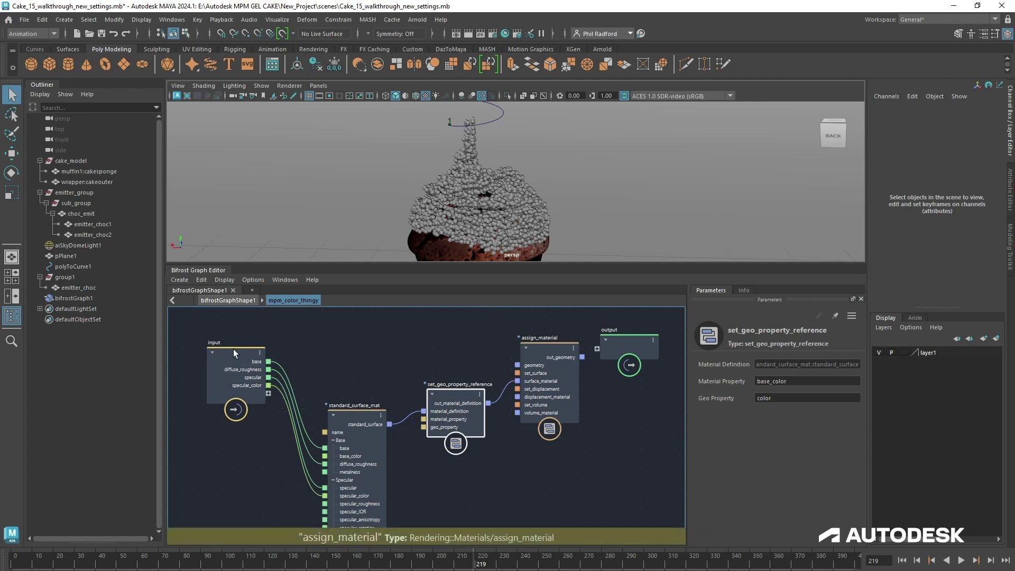
left_click(233, 299)
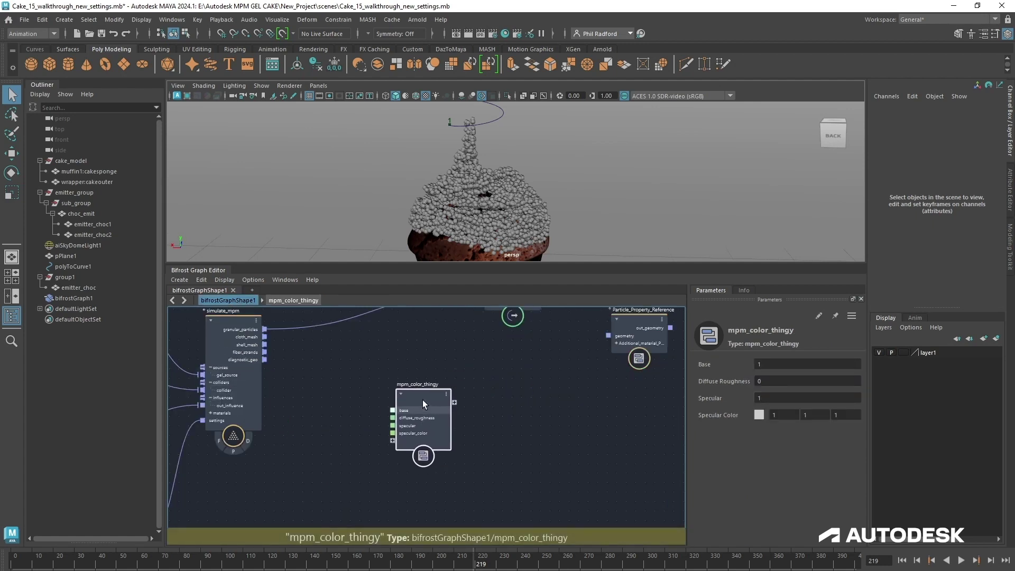
left_click_drag(422, 401, 419, 389)
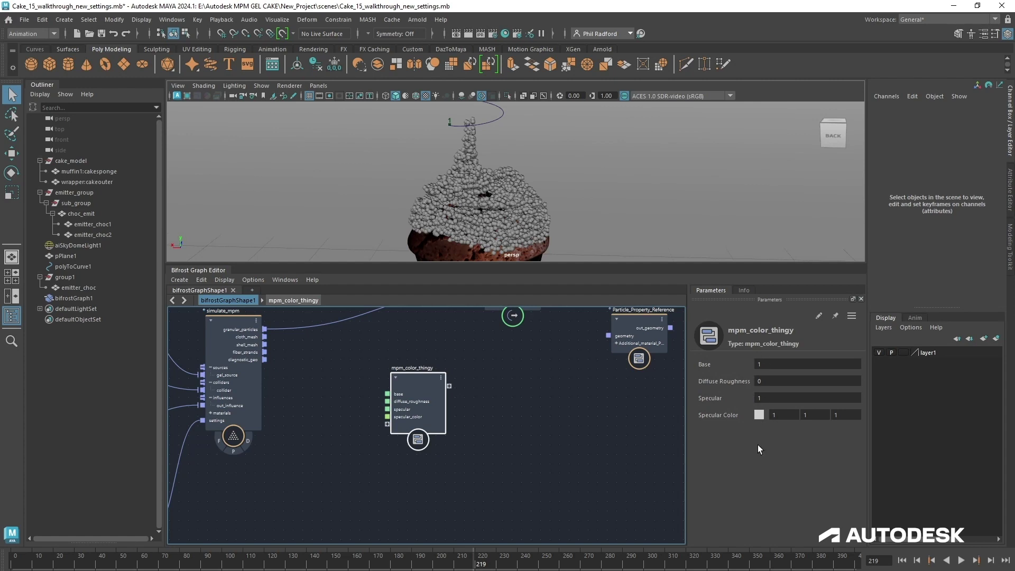
left_click_drag(411, 378, 415, 381)
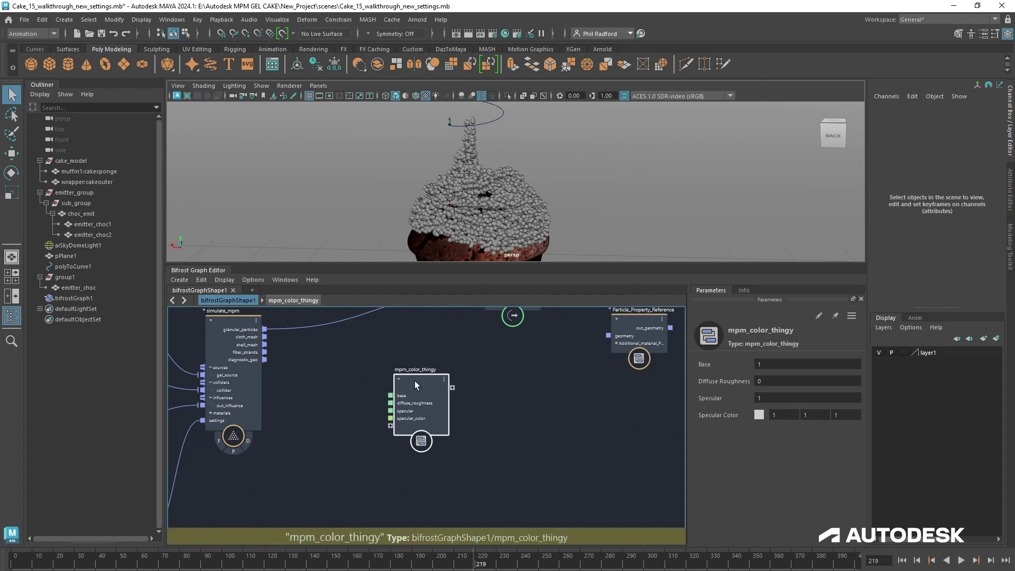
Inside mpm_color_thingy, connect assign_material's out_geometry to the compound's output node, and return to the bifrostGraphShape1 level.
double_click(414, 380)
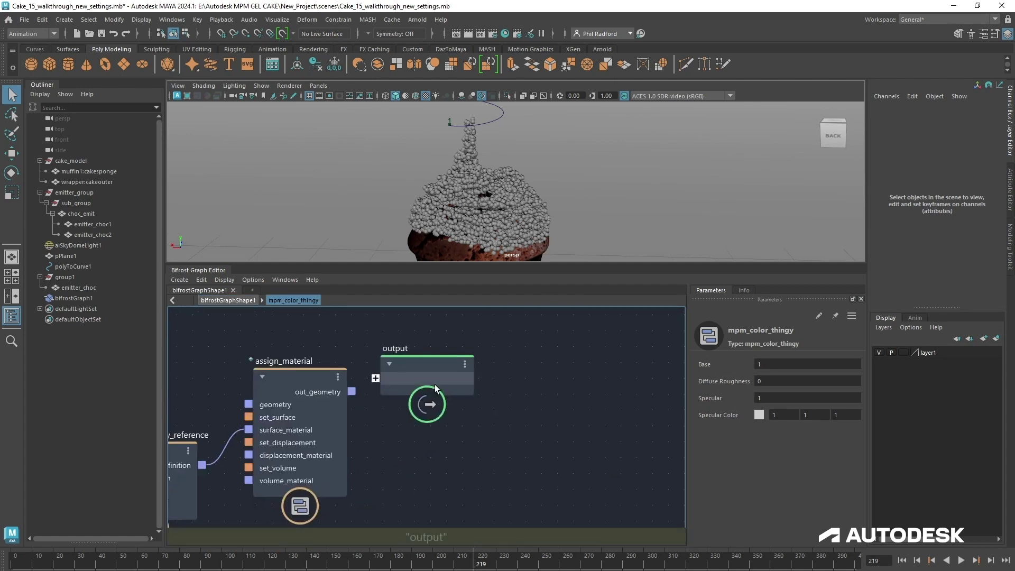
left_click_drag(434, 384, 534, 385)
left_click_drag(352, 391, 519, 377)
left_click(240, 300)
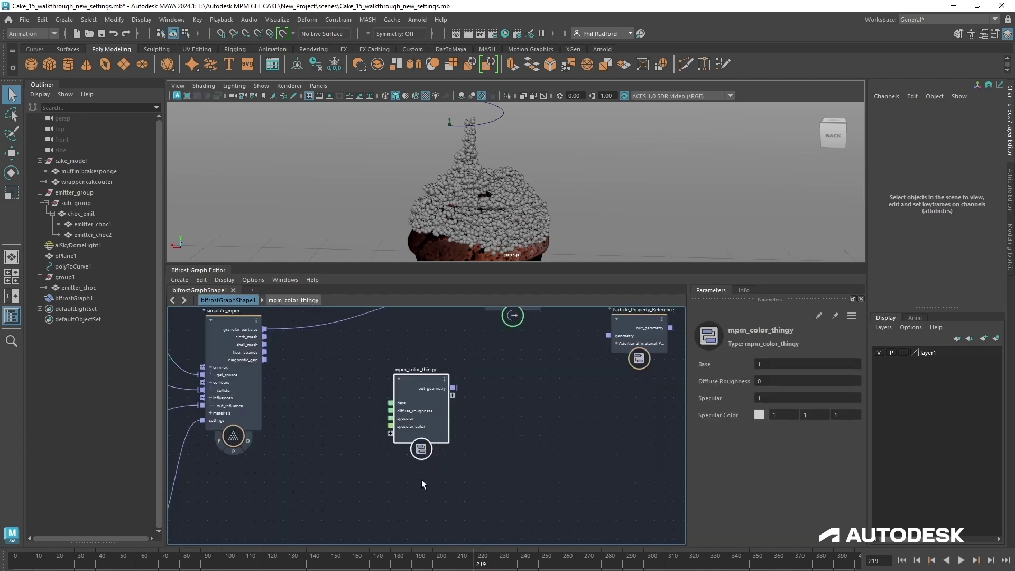
Delete the mpm_color_thingy compound from the main graph.
left_click_drag(470, 403, 467, 390)
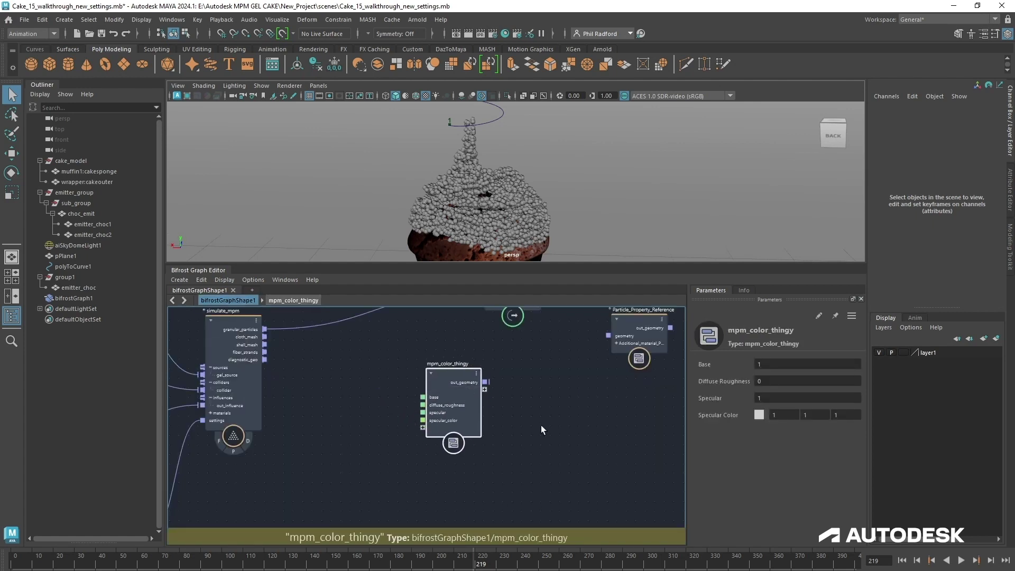
middle_click_drag(551, 404, 531, 471)
left_click(613, 406)
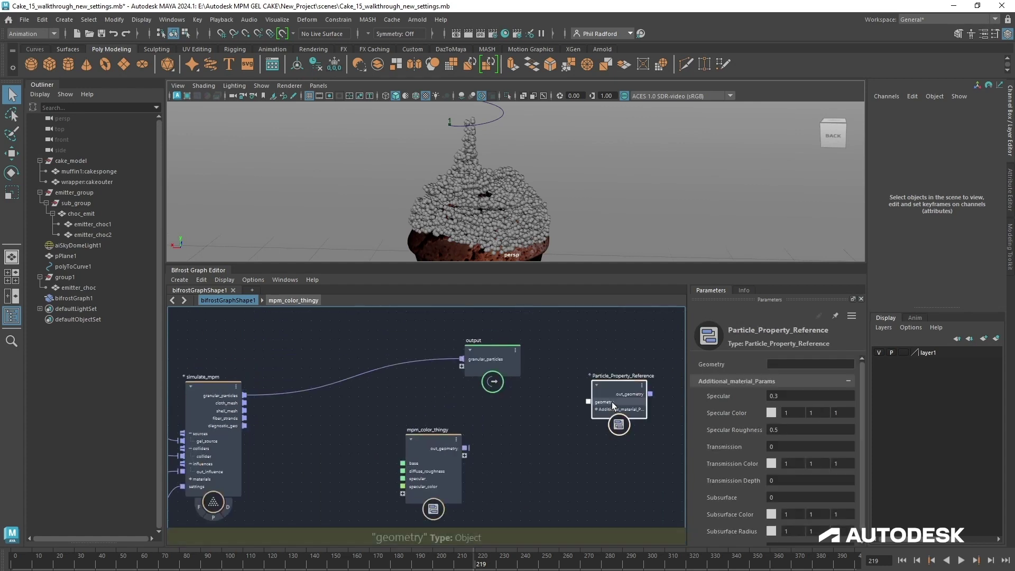
left_click_drag(423, 458, 417, 448)
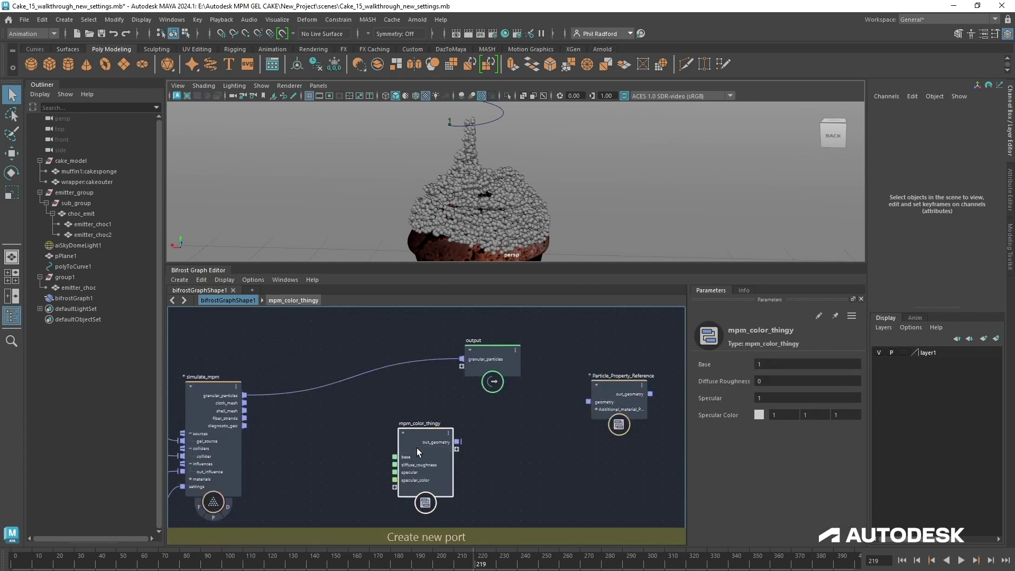
middle_click_drag(362, 456, 429, 443)
left_click_drag(488, 437, 476, 449)
key("Delete")
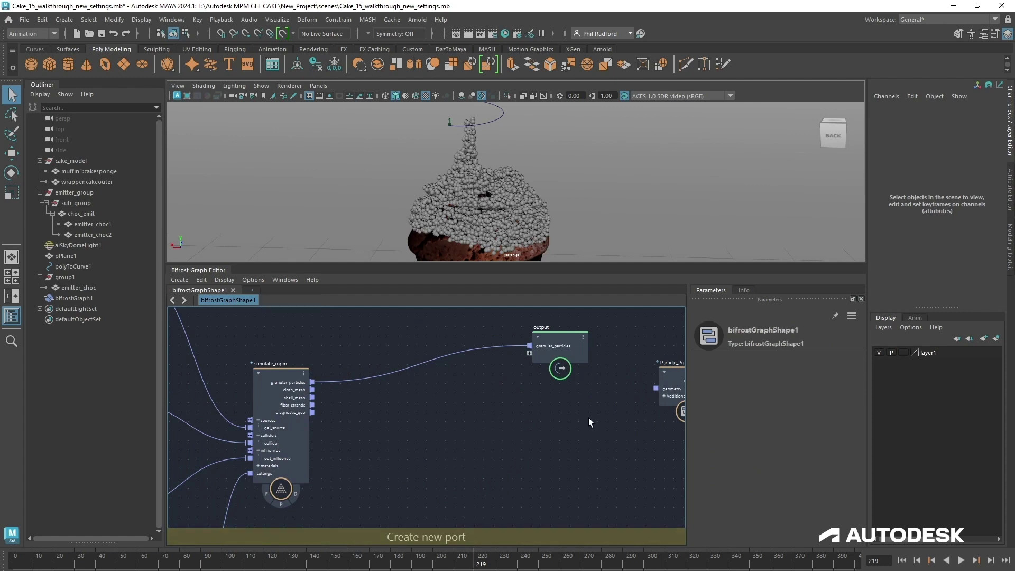
Place the Particle_Property_Reference compound below the output node, and open its Publish Compound settings, closing them without publishing.
left_click_drag(679, 385, 489, 424)
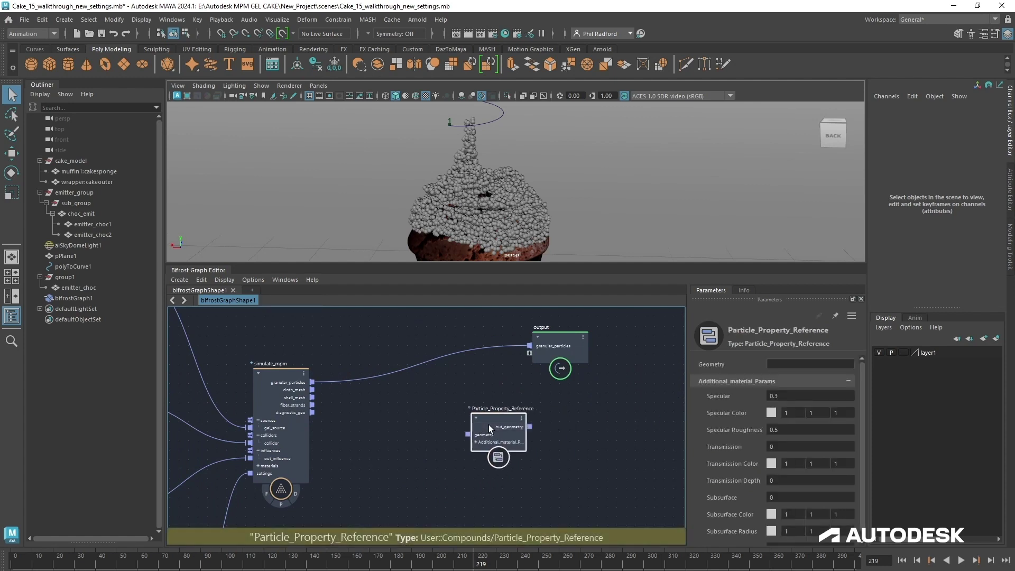
right_click(493, 420)
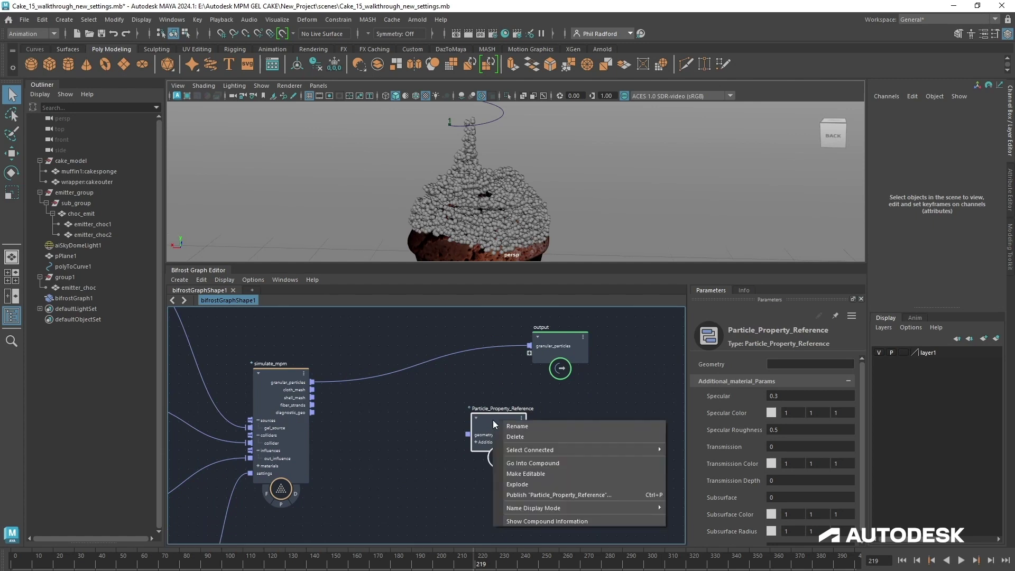
left_click(518, 496)
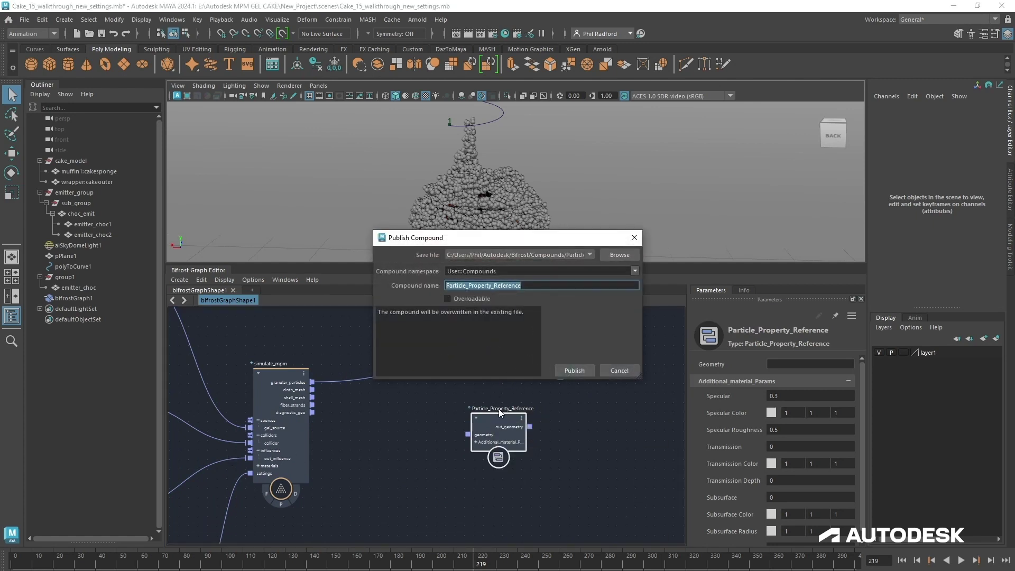
left_click(633, 238)
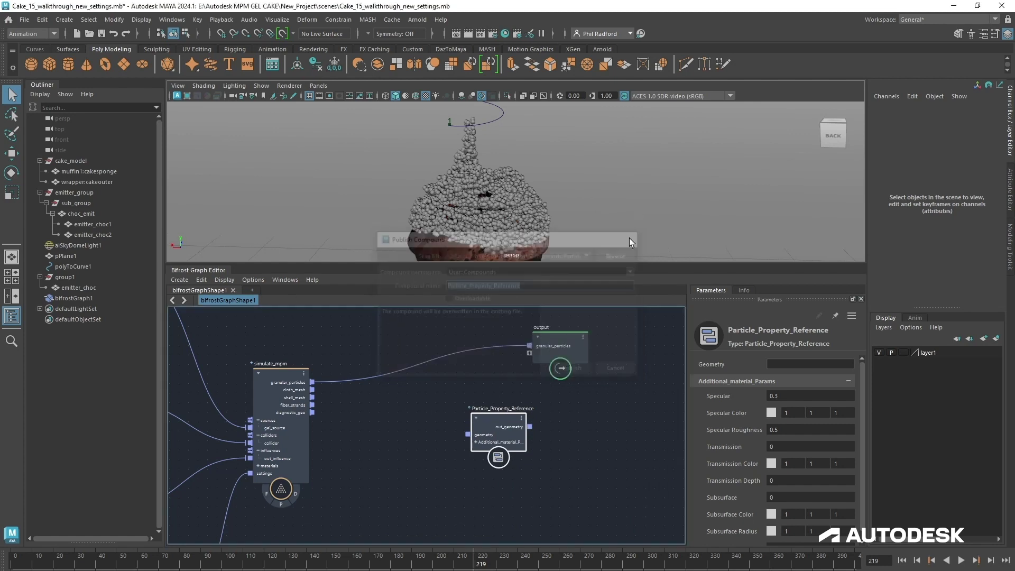
left_click(414, 437)
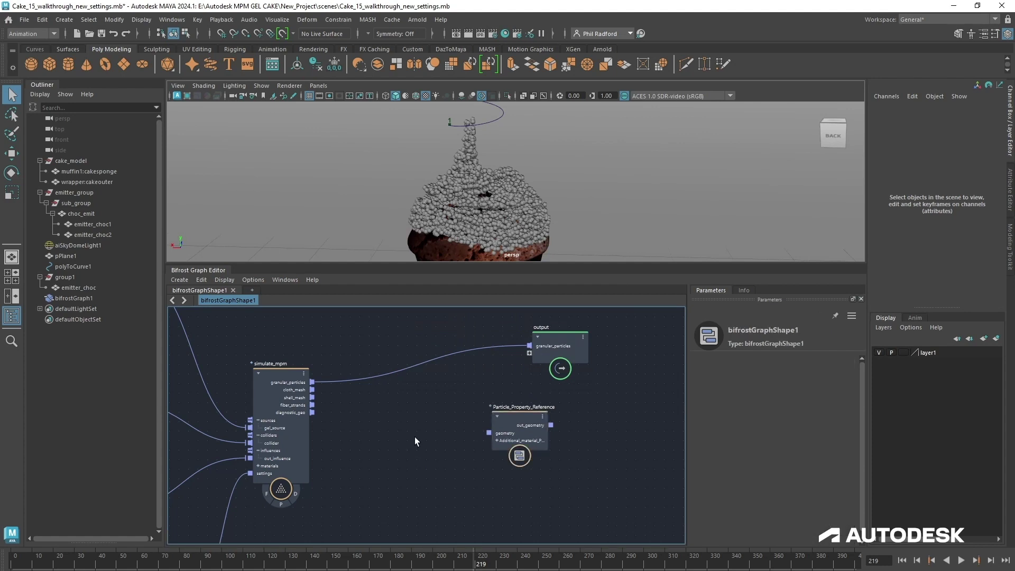
scroll(550, 399, "up", 1)
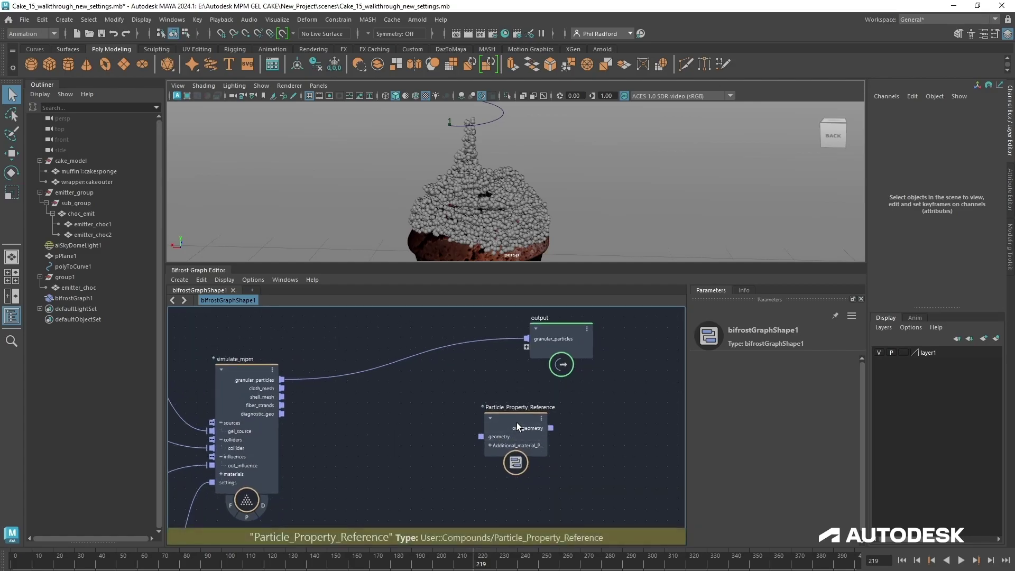